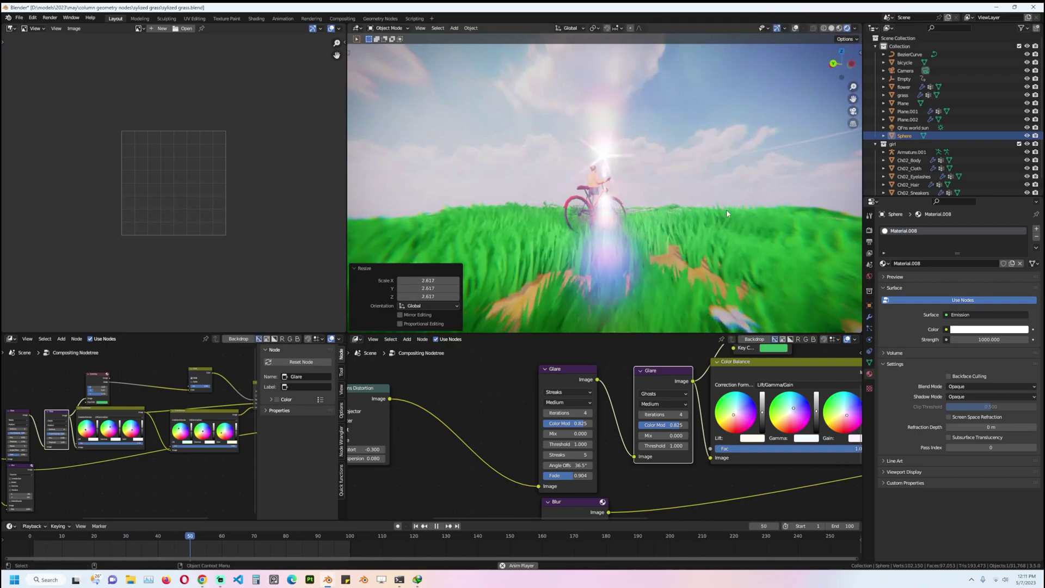
Step: Resize the glowing emission sphere behind the cyclist in the meadow scene
key("s")
left_click(615, 203)
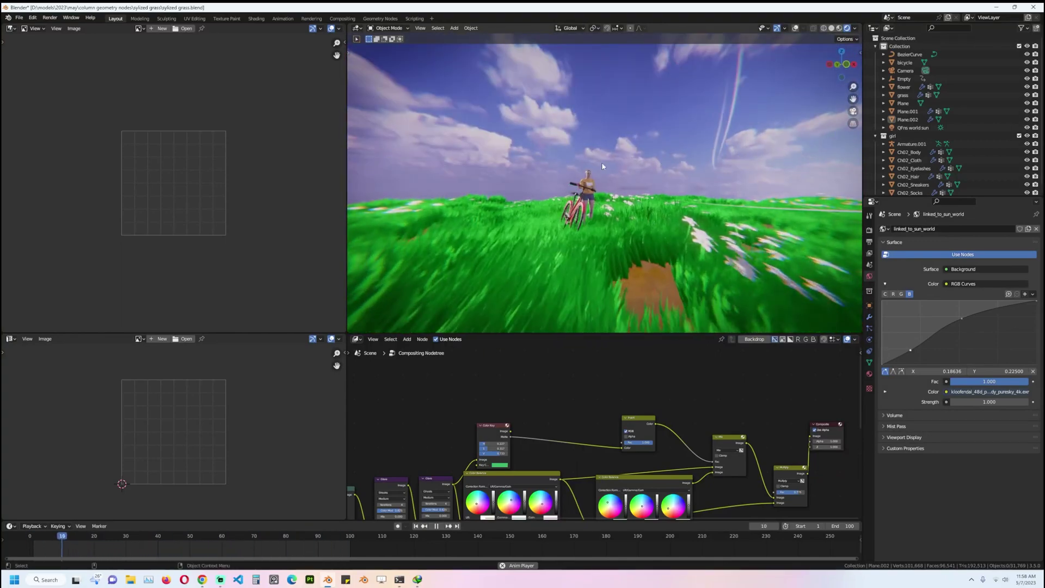
Step: Stop the animation and examine the stylized meadow with its grass, flowers and cyclist from another angle and farther away
key("space")
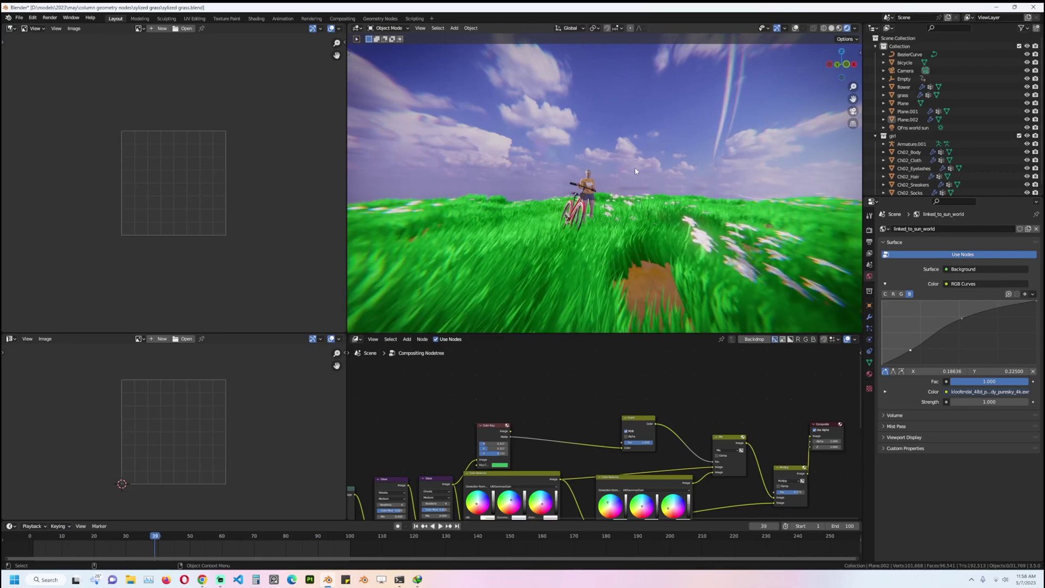
middle_click_drag(635, 171, 611, 209)
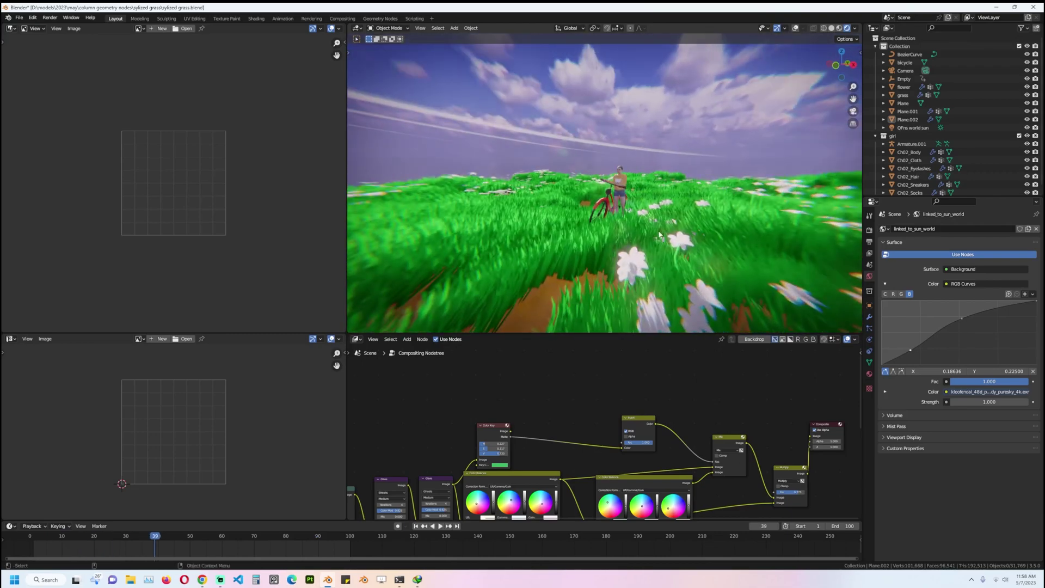
scroll(671, 235, "down", 6)
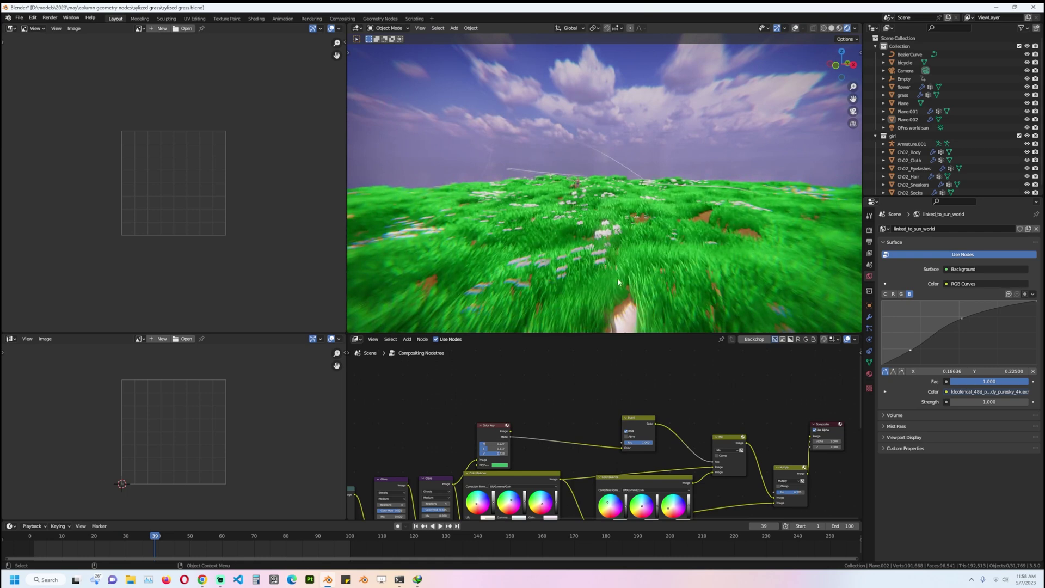
Step: Start a second Blender session with a new scene and delete the default cube
right_click(327, 581)
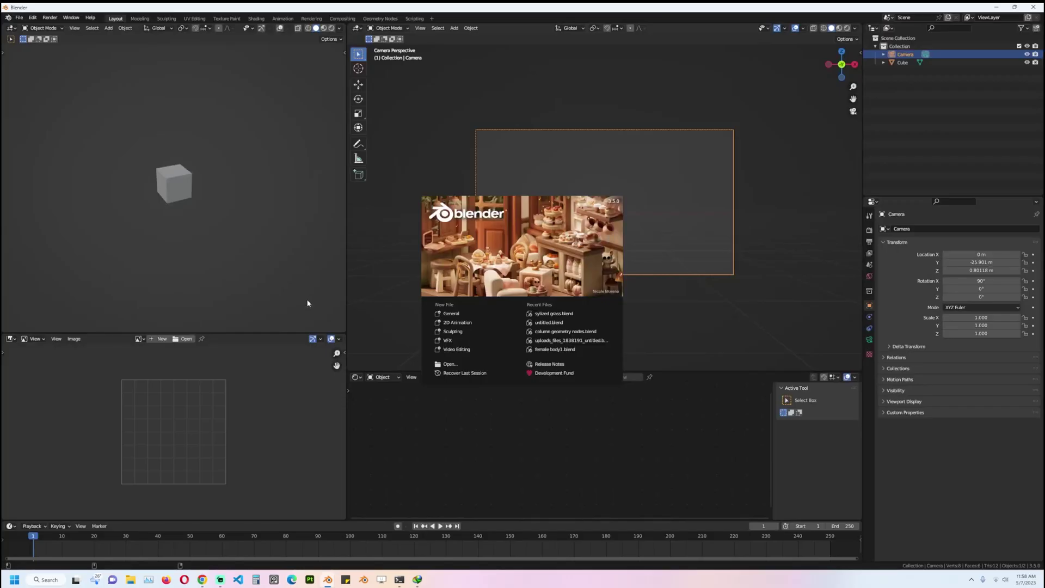
left_click(673, 136)
middle_click_drag(673, 136, 585, 180)
left_click(594, 188)
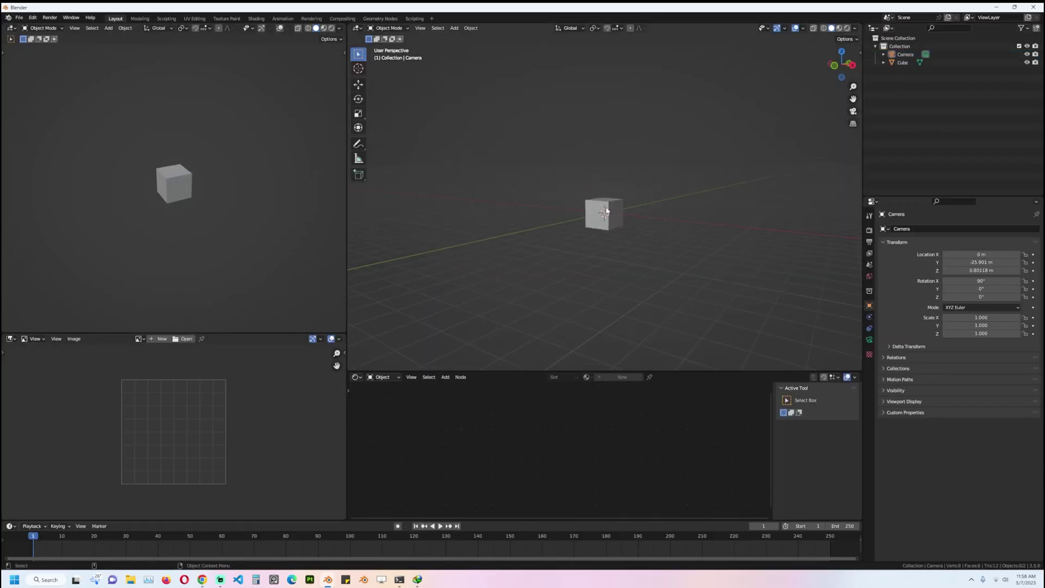
key("x")
left_click(607, 217)
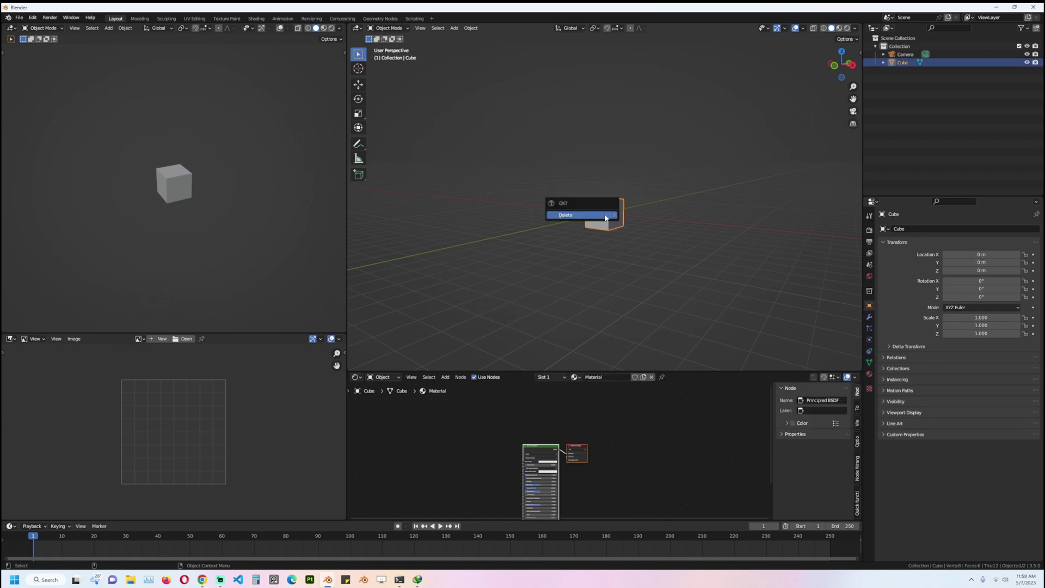
left_click(605, 218)
Step: Add a plane, rotate it 90° about X so it stands upright, and put it in edit mode
key("KP_1")
key("shift+a")
left_click(621, 194)
type("rx90")
key("Return")
key("KP_Decimal")
key("Tab")
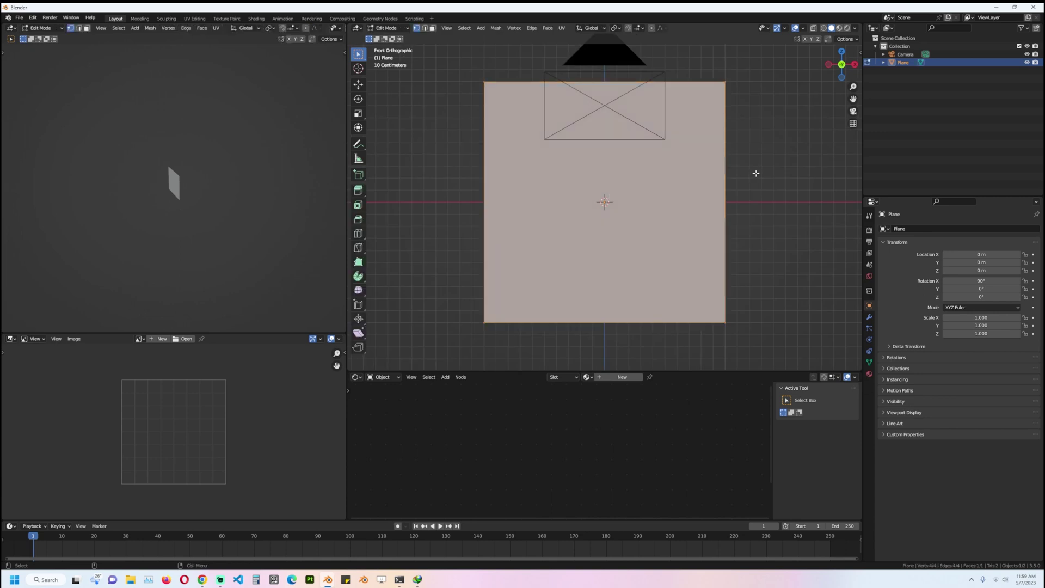
Step: Narrow the plane along X into a thin strip and shrink its top edge to about 0.09 of its width
key("s")
key("x")
left_click(606, 187)
middle_click_drag(606, 186, 635, 199)
left_click_drag(577, 57, 640, 103)
key("s")
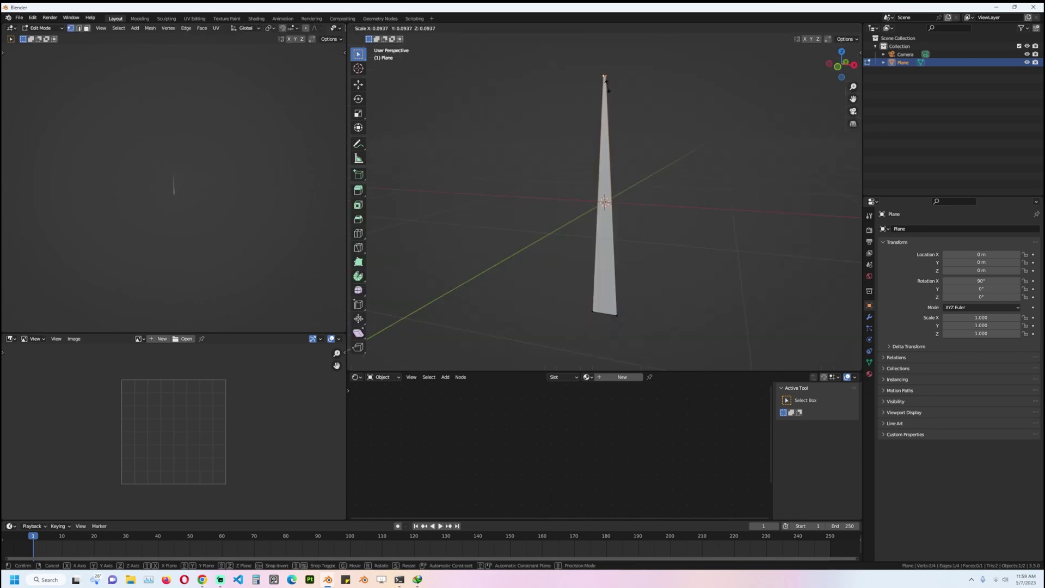
left_click(608, 85)
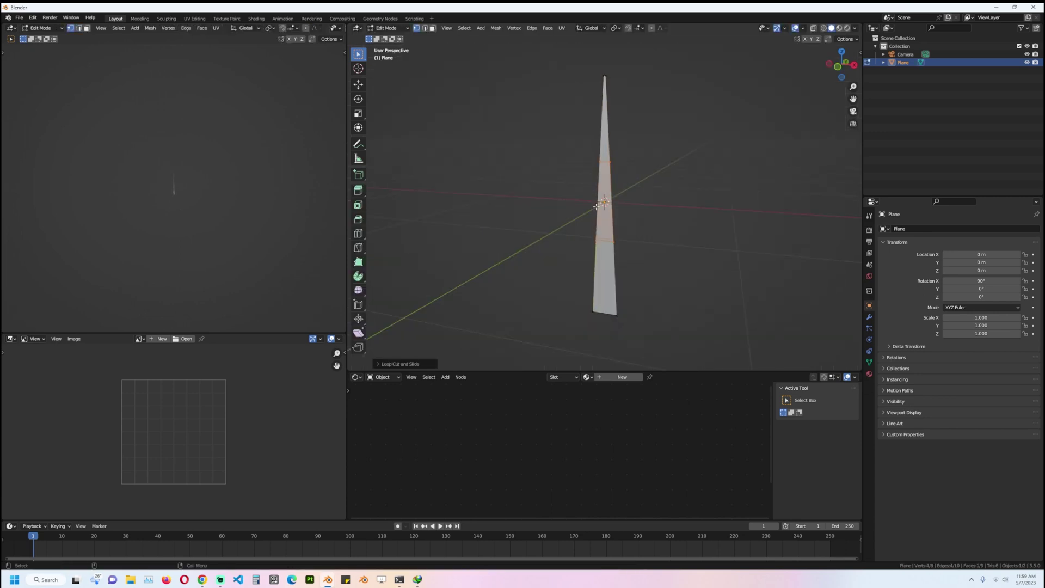
Step: Divide the blade with two loop cuts and widen it at the upper cut
left_click_drag(585, 156, 641, 173)
key("s")
left_click(663, 170)
Step: Merge the blade's tip vertices into a point and move the whole blade up about 1 m along Z, placing its base at the origin
key("m")
left_click(605, 93)
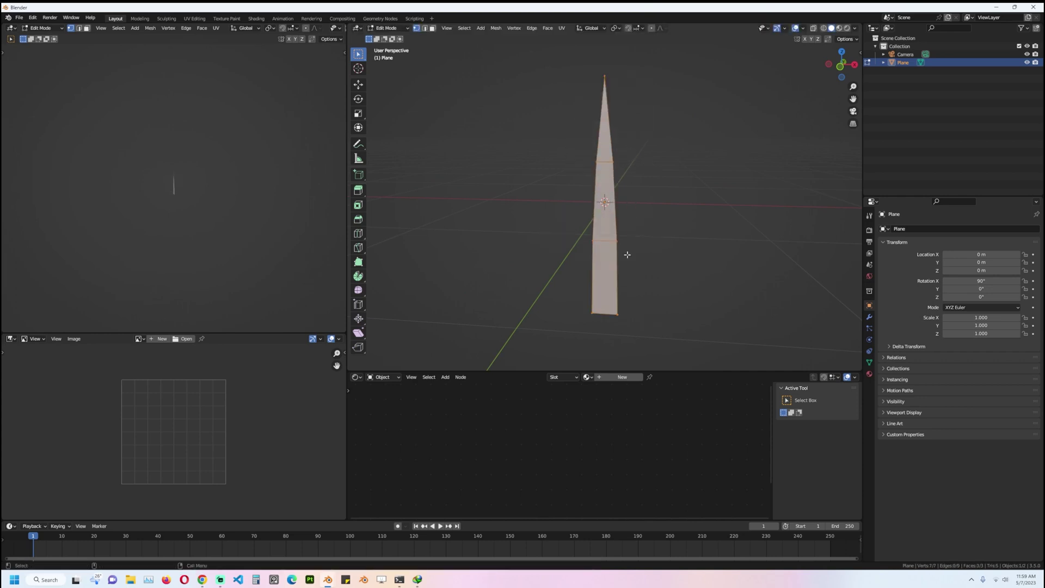
key("z")
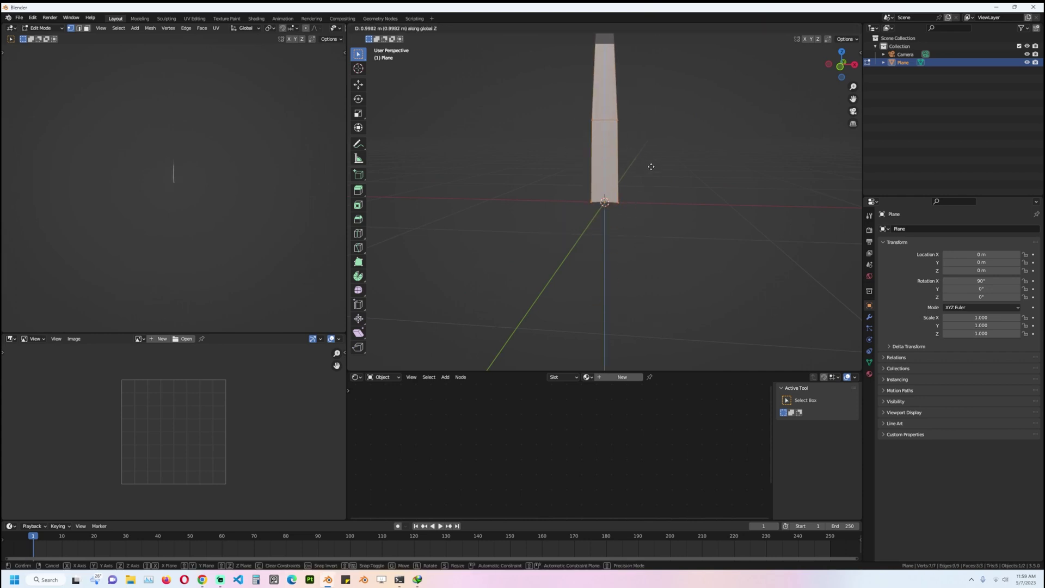
left_click(652, 166)
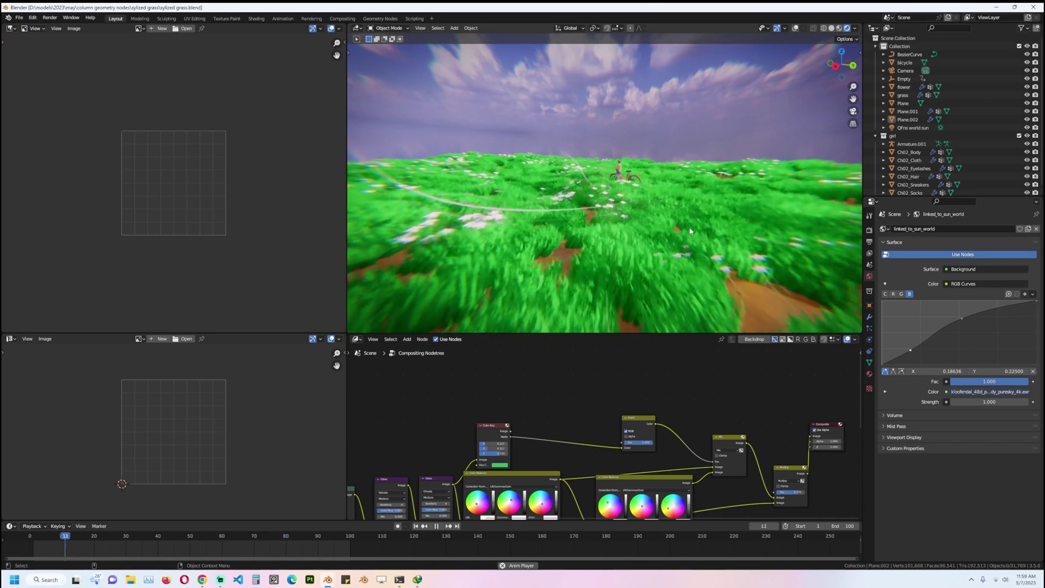
Step: Switch to the finished meadow scene and examine its animation, pausing and resuming playback
key("space")
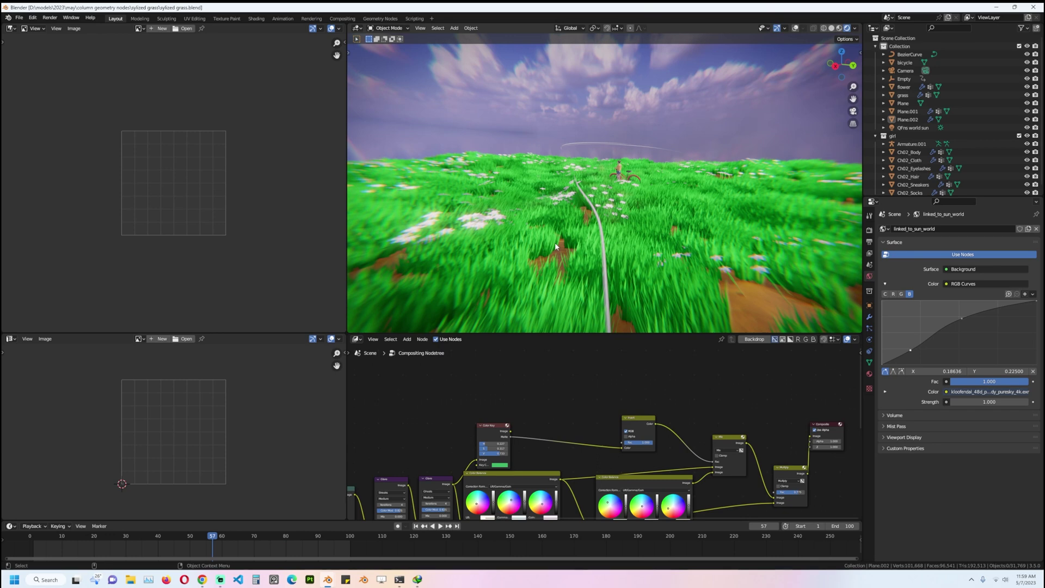
key("space")
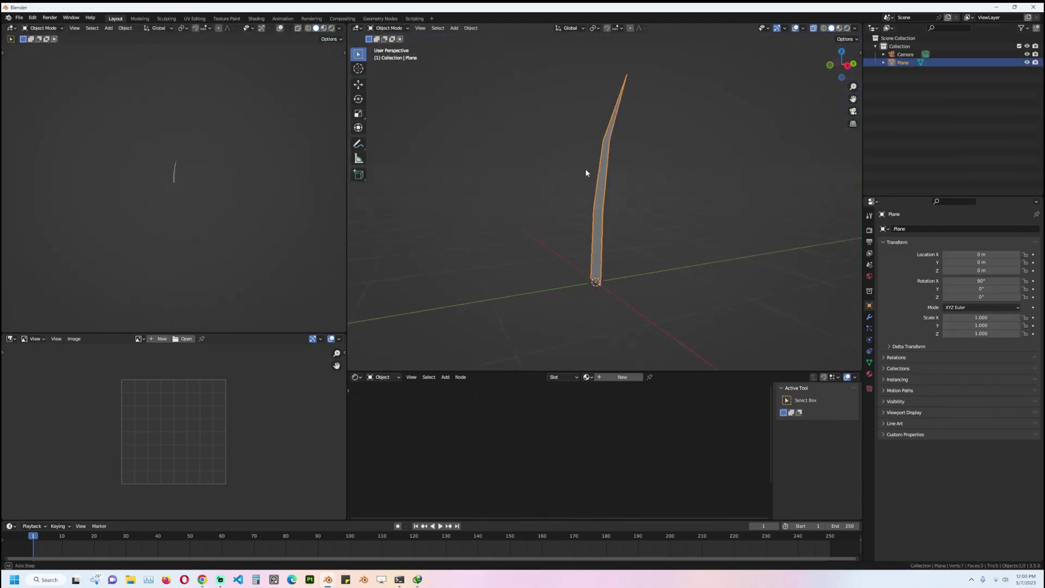
Step: Duplicate the bent grass blade in edit mode from the top view, rotate the copy and place it beside the original
middle_click_drag(585, 168, 626, 168)
left_click(626, 167)
key("KP_7")
key("Tab")
left_click(633, 208)
key("r")
left_click(653, 216)
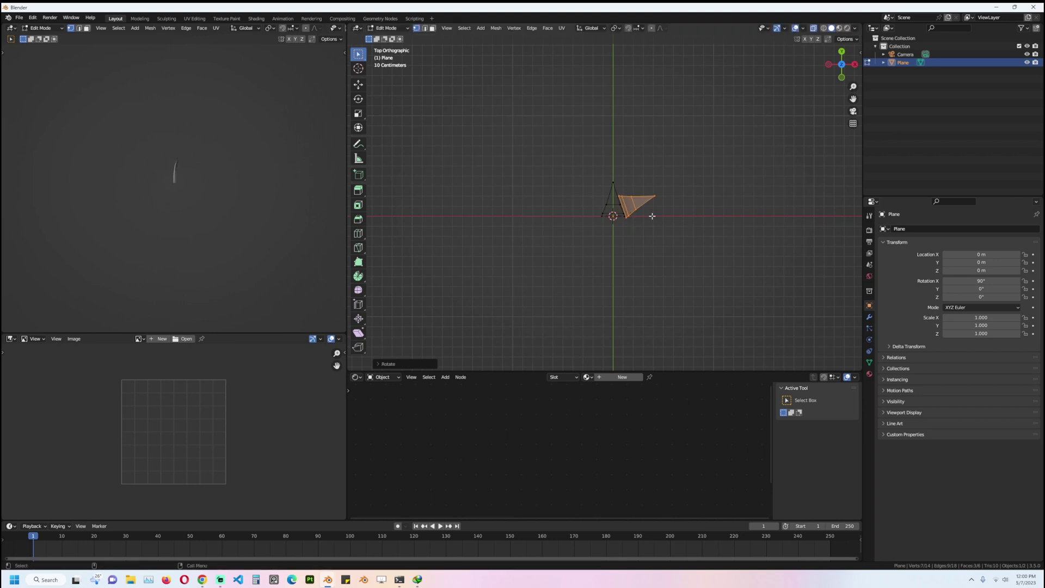
left_click(668, 236)
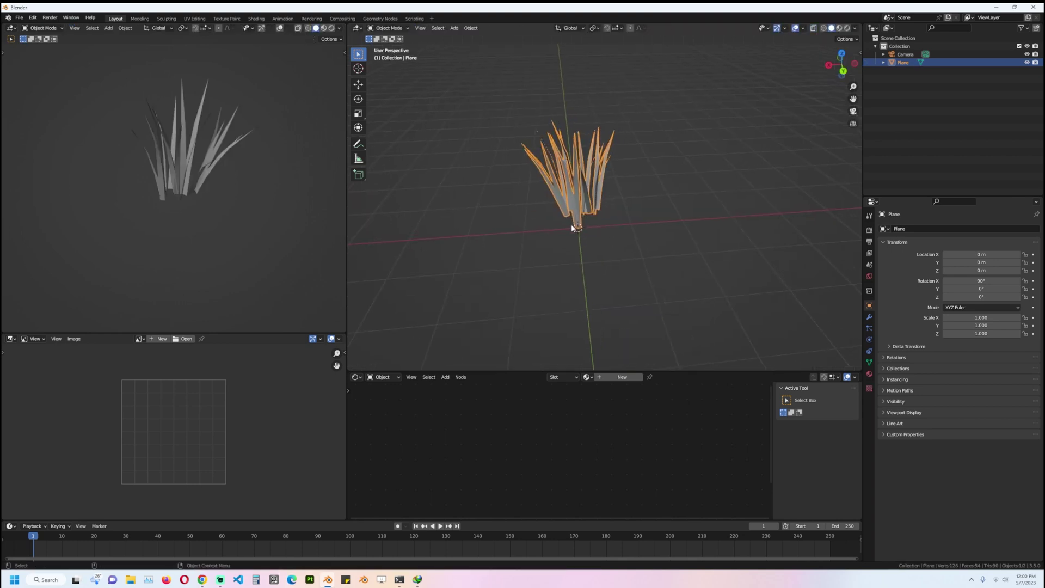
Step: Examine the mesh of the assembled grass tuft up close and in edit mode
scroll(641, 283, "up", 4)
scroll(599, 283, "down", 4)
key("Tab")
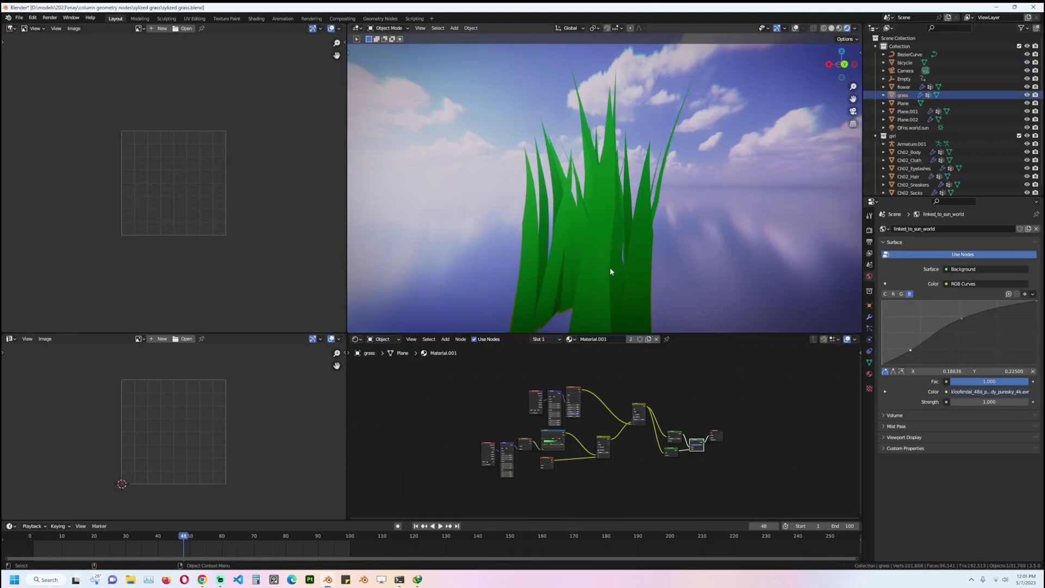
Step: In the finished scene, preview the mapped Gradient Texture on the grass tuft and examine its Mapping node settings
middle_click_drag(609, 266, 662, 288)
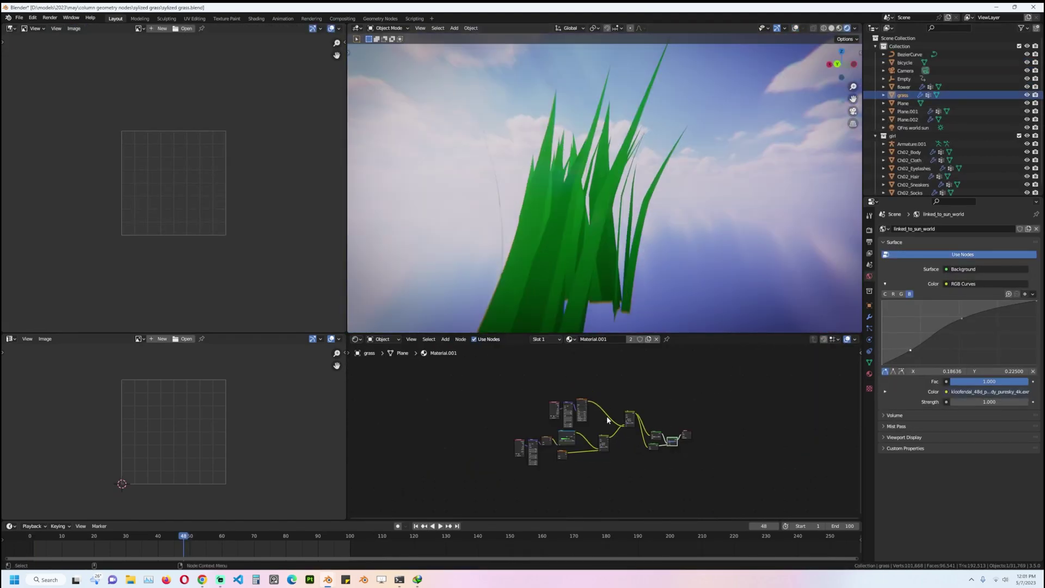
scroll(602, 413, "up", 7)
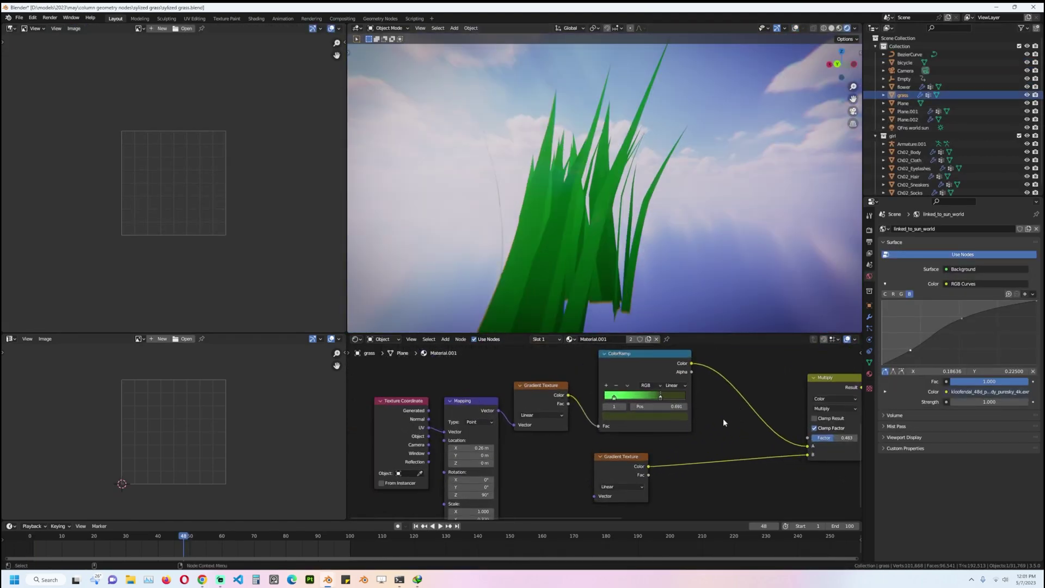
scroll(675, 386, "down", 2)
left_click(572, 406, "ctrl+shift")
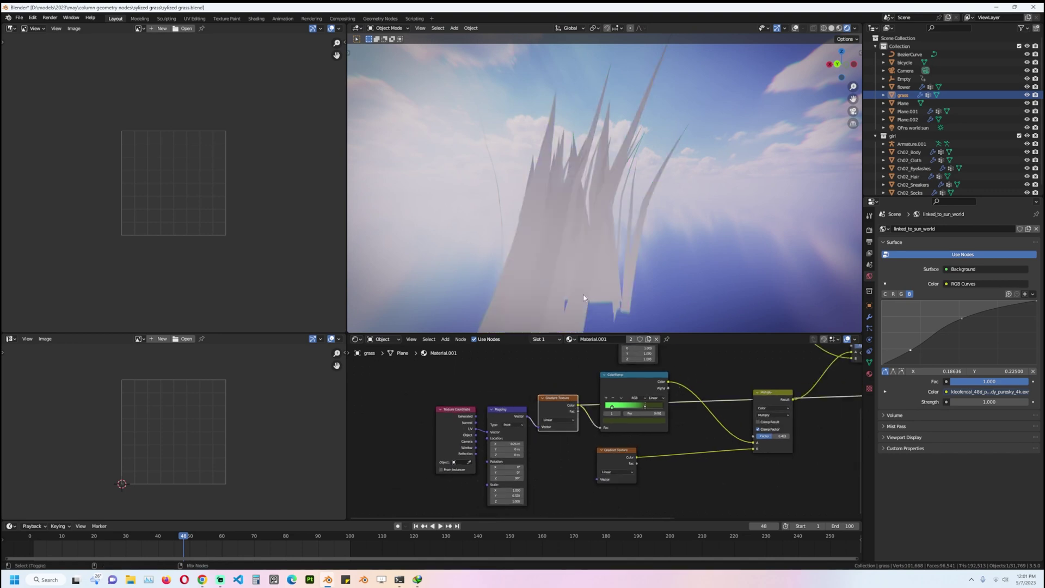
scroll(620, 211, "down", 4)
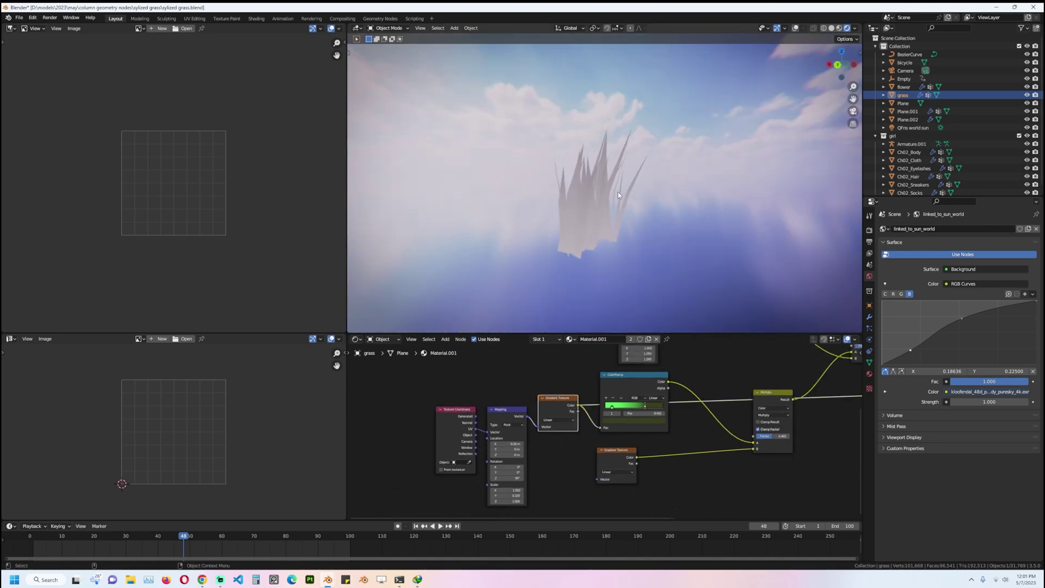
scroll(641, 225, "up", 3)
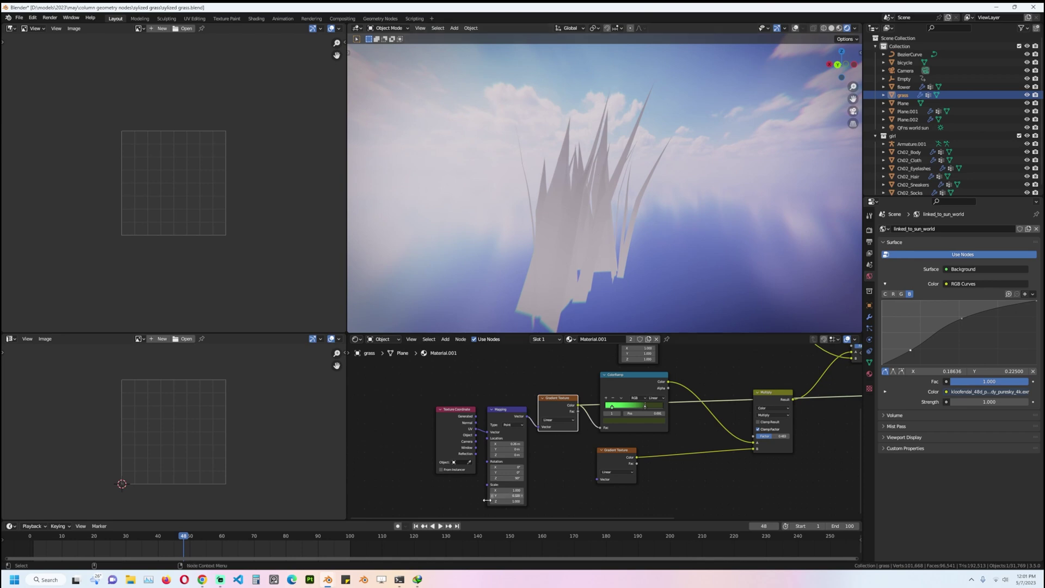
scroll(487, 500, "up", 2)
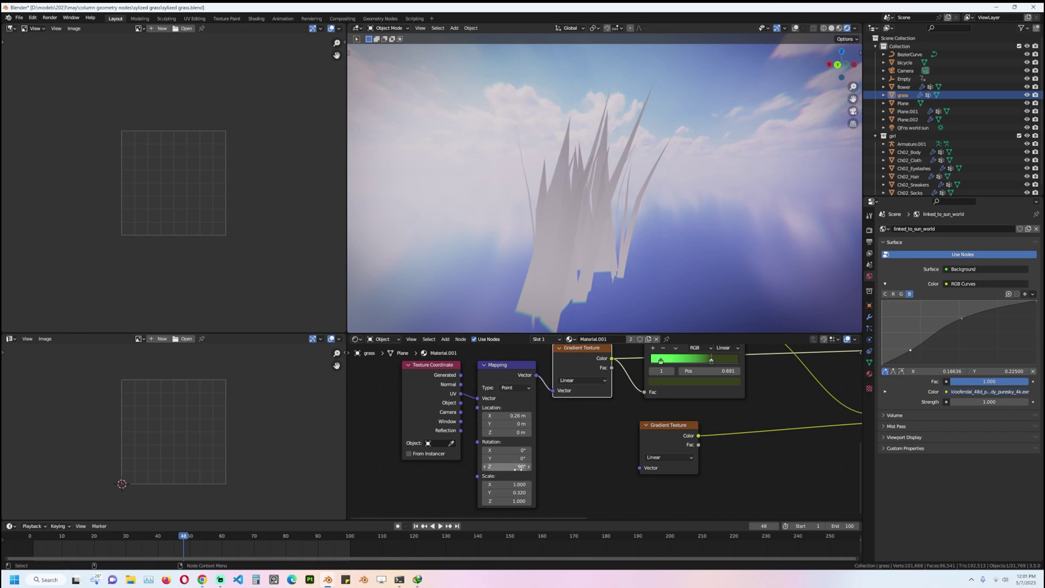
Step: Try a Y scale of -0.280 on the gradient's Mapping node and undo the change
left_click_drag(519, 493, 478, 493)
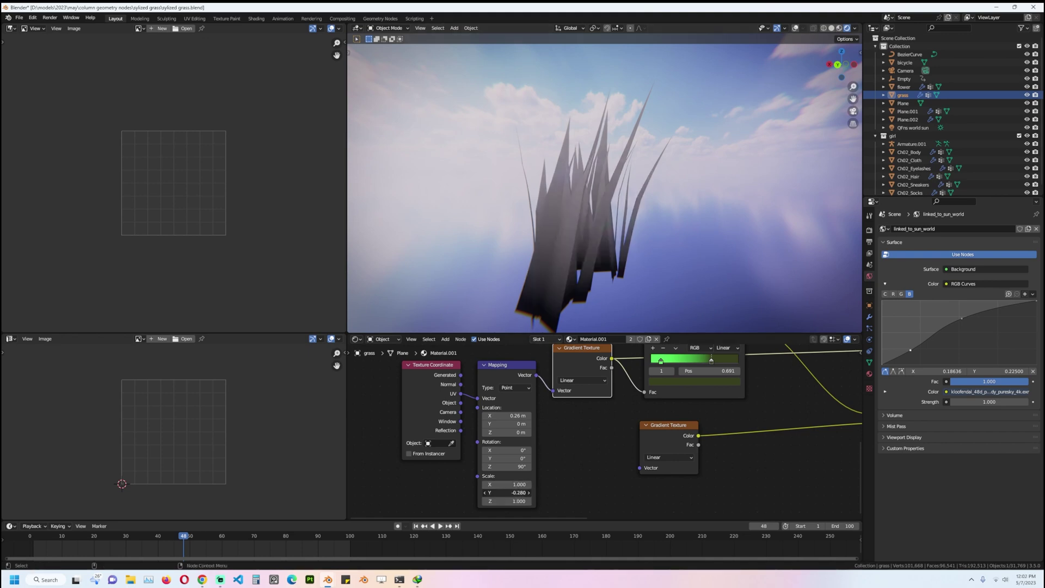
key("ctrl+z")
Step: Preview the green ColorRamp output on the grass tuft and examine the nodes it feeds
scroll(746, 358, "down", 4)
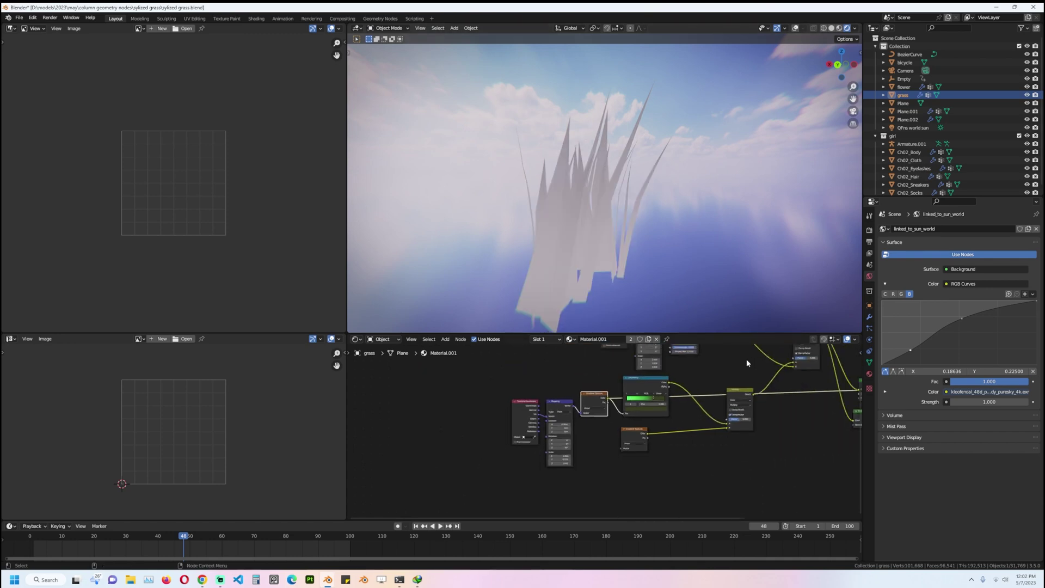
middle_click_drag(556, 199, 522, 197)
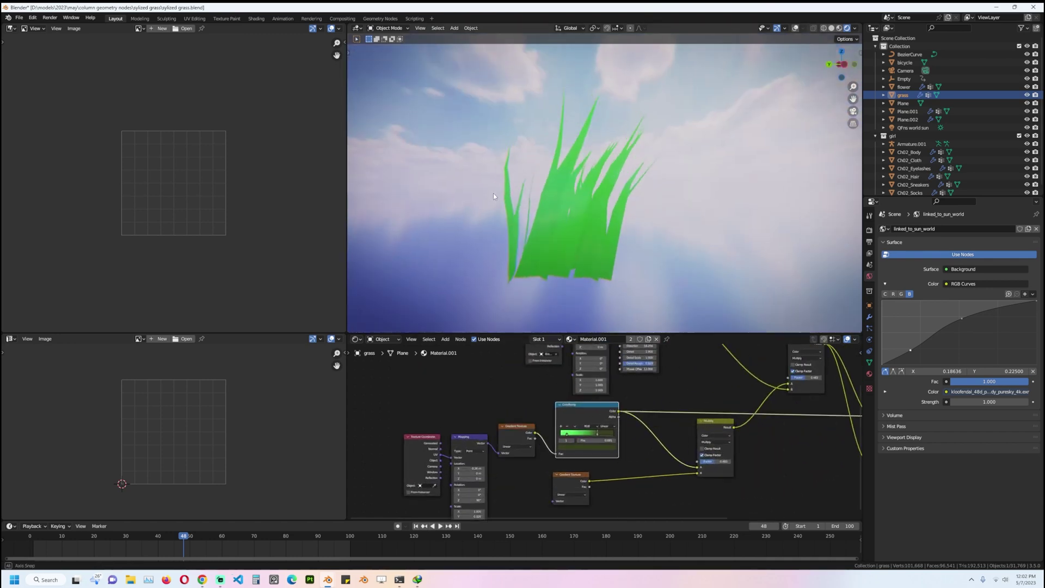
scroll(602, 428, "up", 2)
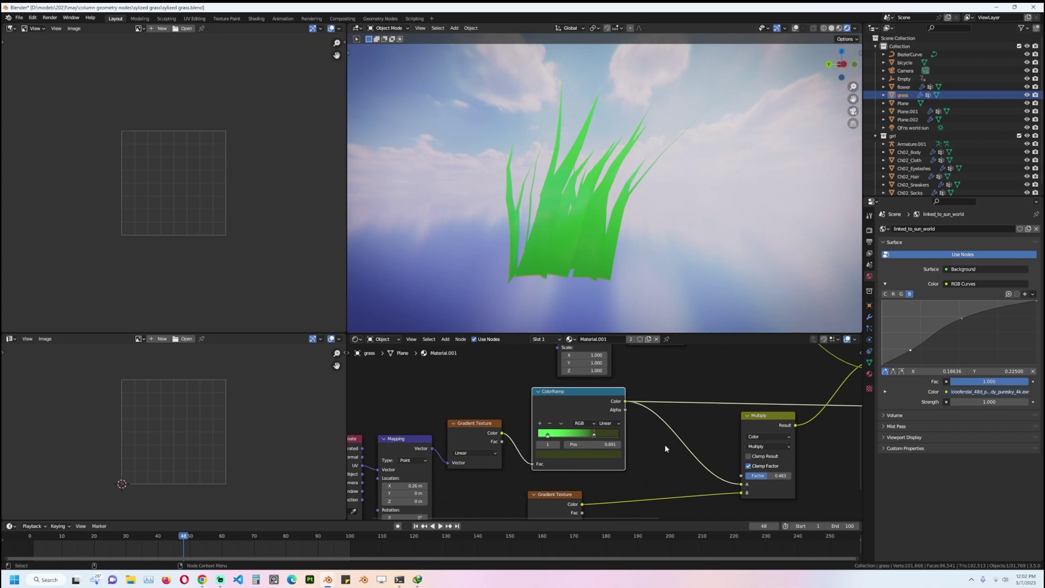
middle_click_drag(809, 450, 739, 448)
scroll(724, 433, "down", 2)
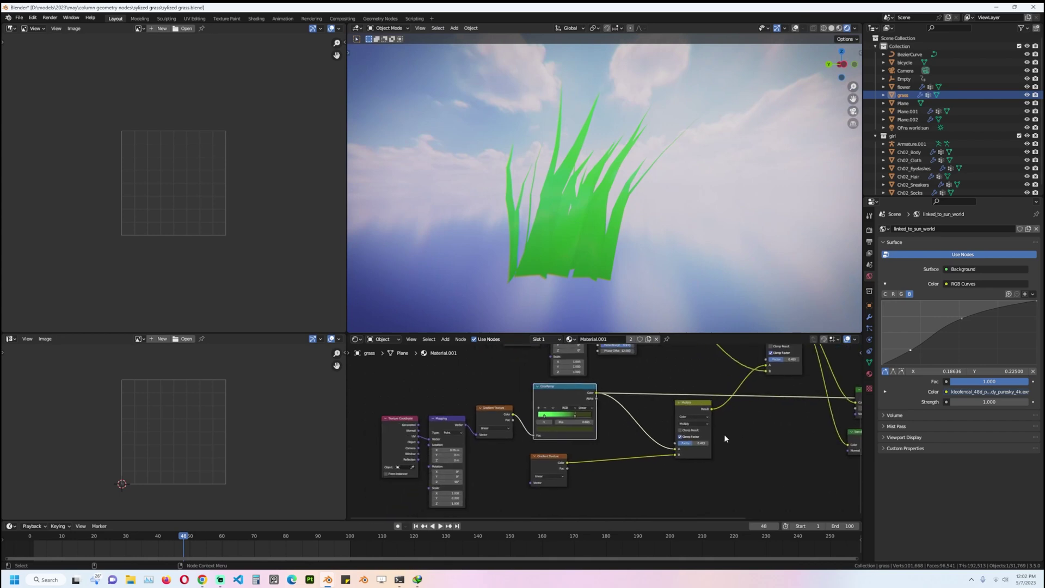
Step: Preview the second, unmapped Gradient Texture on the tuft, followed by the Multiply node combining it with the ColorRamp
left_click(558, 467, "ctrl+shift")
middle_click_drag(622, 266, 642, 251)
left_click(703, 408, "ctrl+shift")
middle_click_drag(553, 204, 639, 272)
scroll(717, 429, "down", 6)
scroll(717, 429, "up", 4)
Step: Preview the Wave Texture on the grass and reconnect the Mix Shader to the material output
middle_click_drag(714, 348, 641, 376)
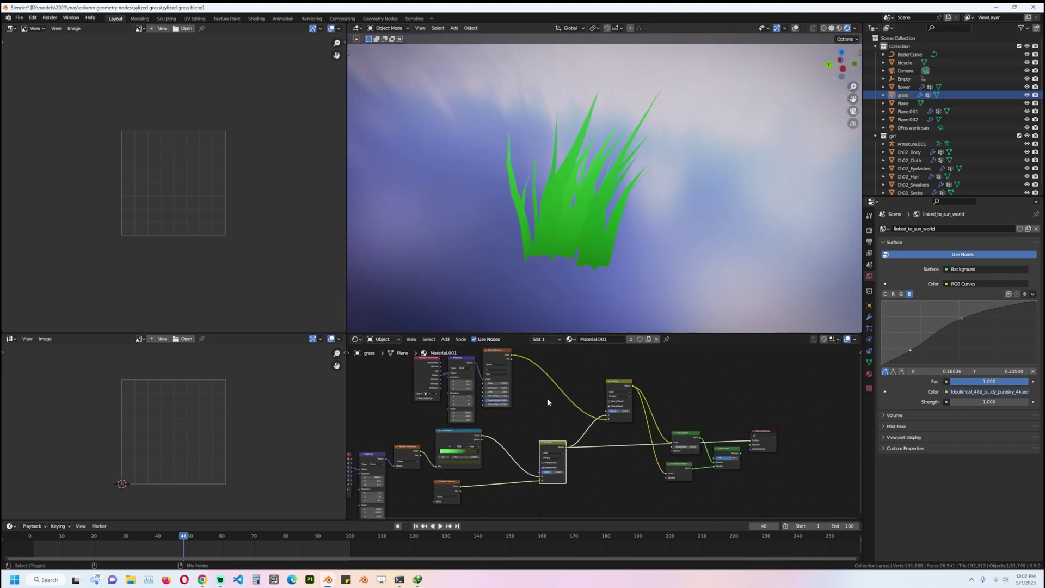
middle_click_drag(489, 404, 540, 440)
scroll(540, 438, "up", 4)
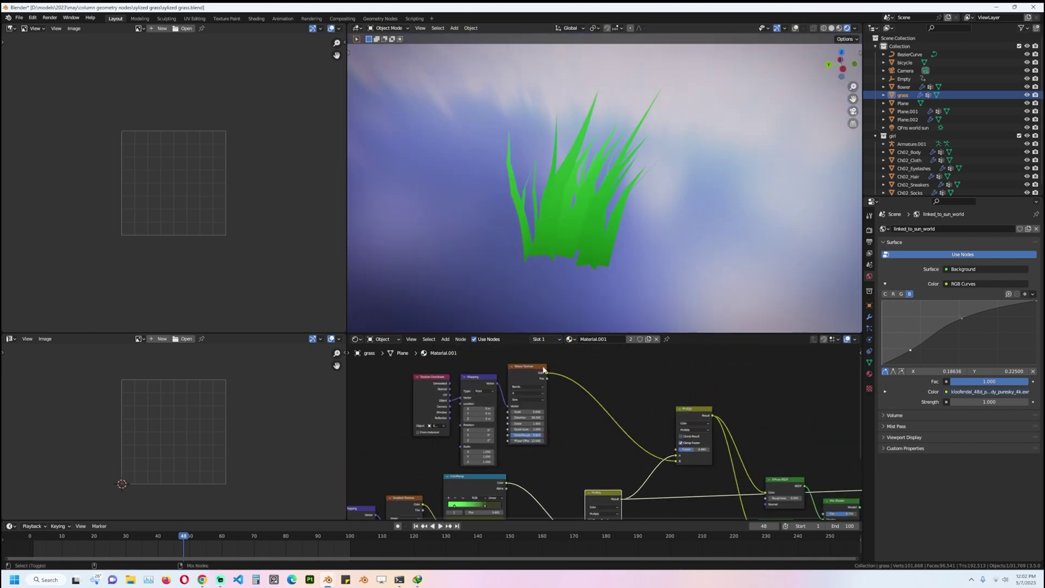
left_click(539, 367, "ctrl+shift")
middle_click_drag(732, 506, 626, 452)
left_click(724, 445, "ctrl+shift")
middle_click_drag(646, 276, 653, 321)
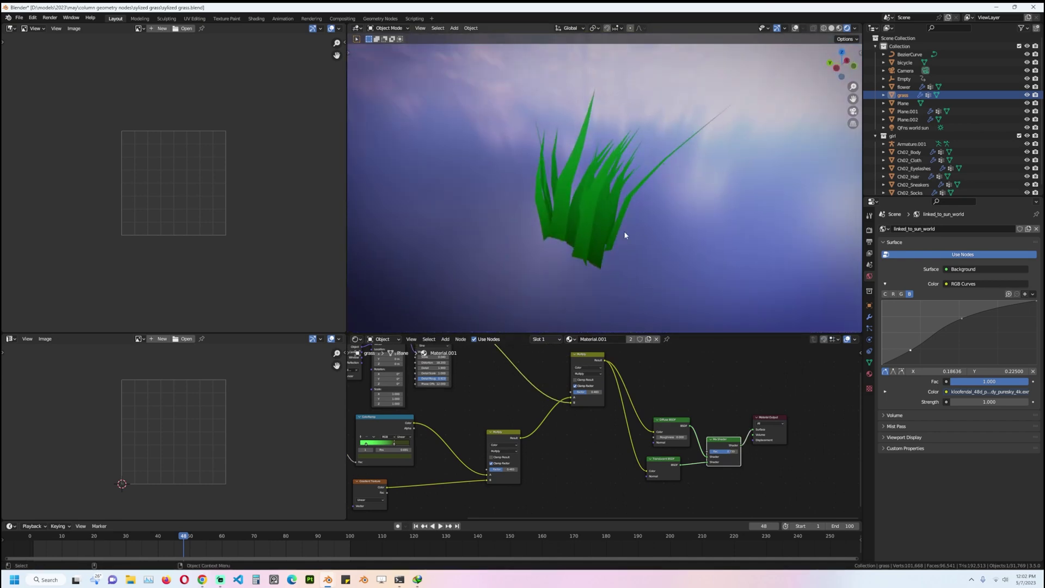
Step: Rearrange the Diffuse BSDF, Translucent BSDF and Mix Shader nodes into a tidier layout before the Material Output
scroll(683, 418, "up", 2)
left_click_drag(683, 418, 656, 390)
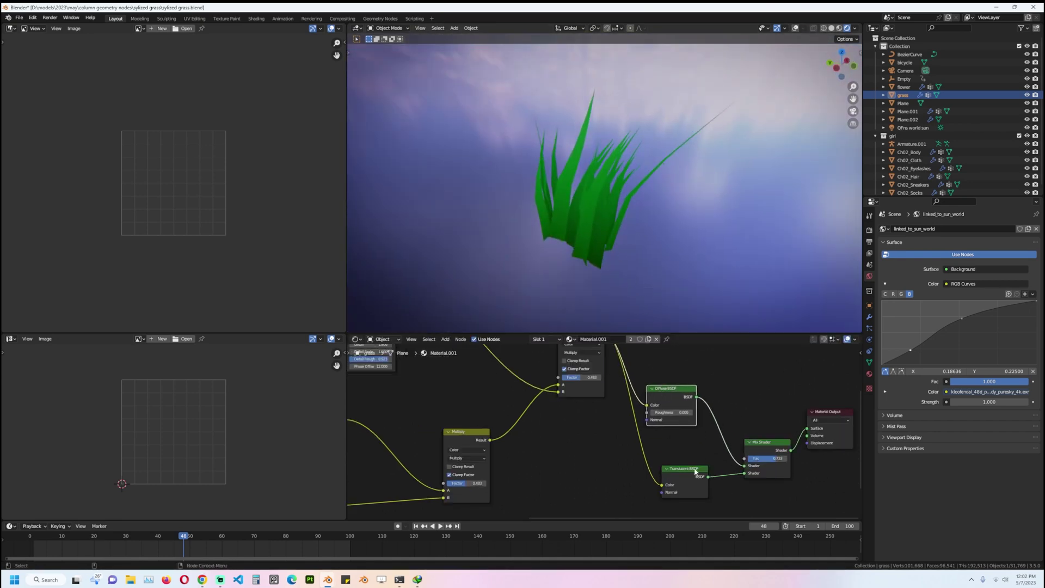
left_click_drag(694, 474, 675, 440)
left_click_drag(767, 443, 746, 418)
Step: Add a point light and move it around the grass tuft to test the translucent shading
middle_click_drag(735, 155, 669, 144)
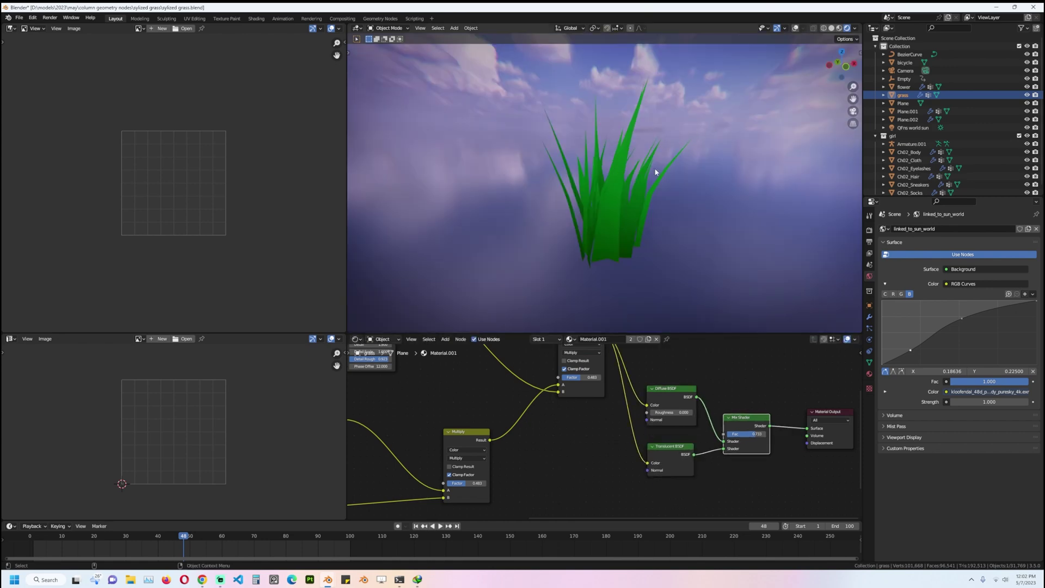
key("shift+a")
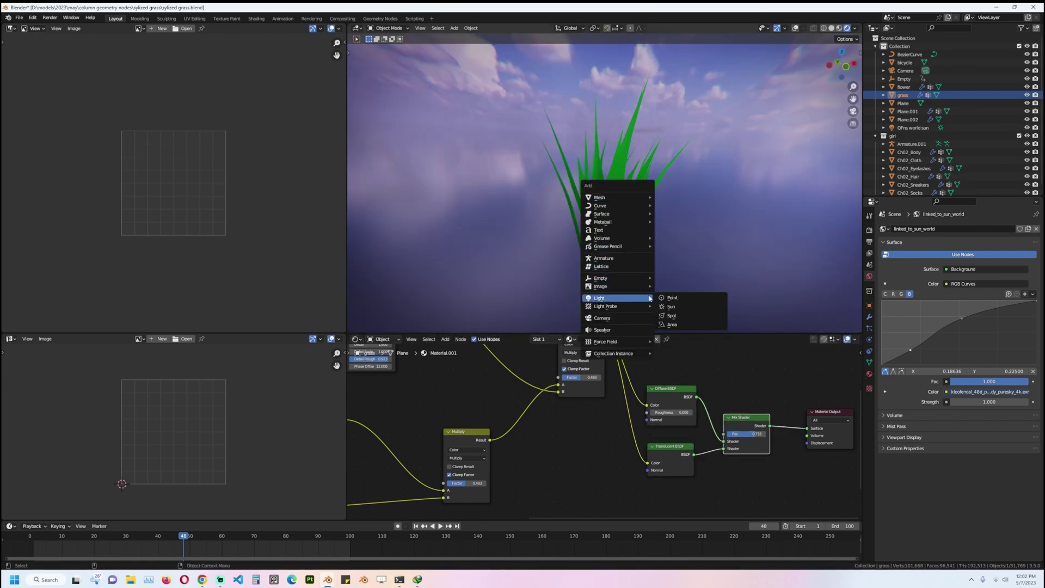
left_click(661, 299)
key("g")
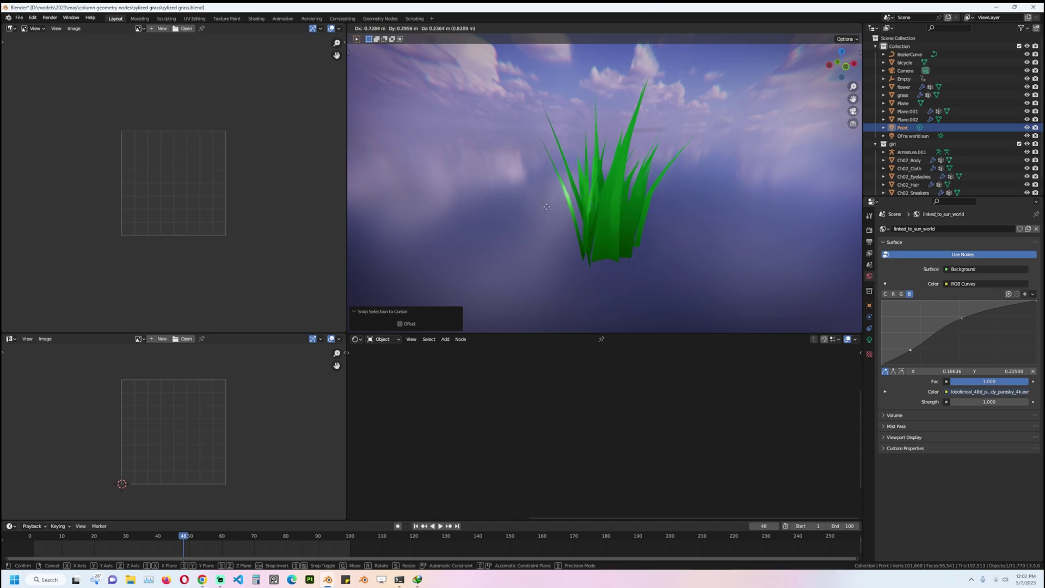
left_click(653, 219)
Step: Delete the test point light and reselect the grass tuft
key("x")
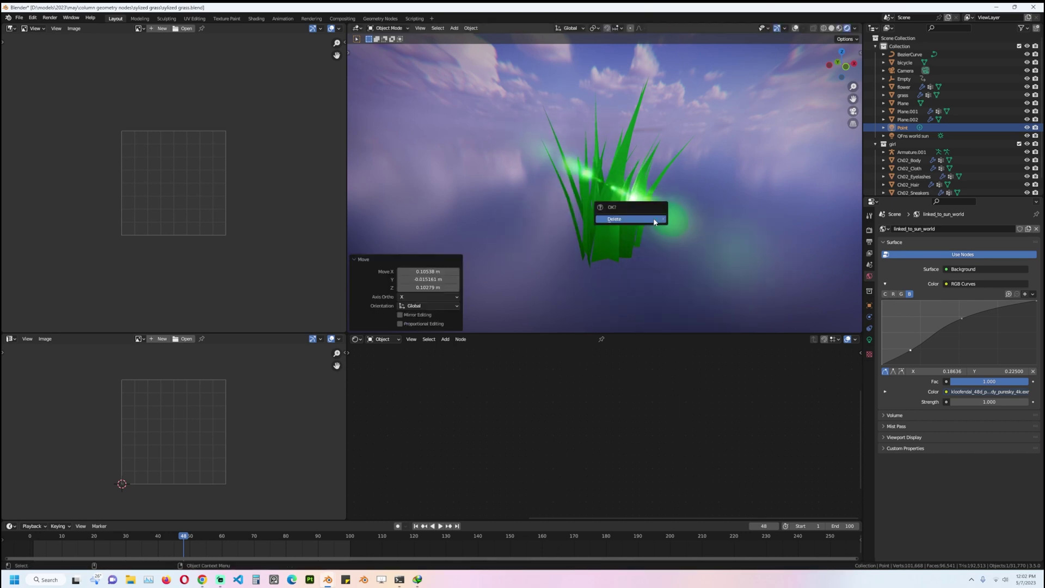
left_click(654, 220)
left_click(618, 226)
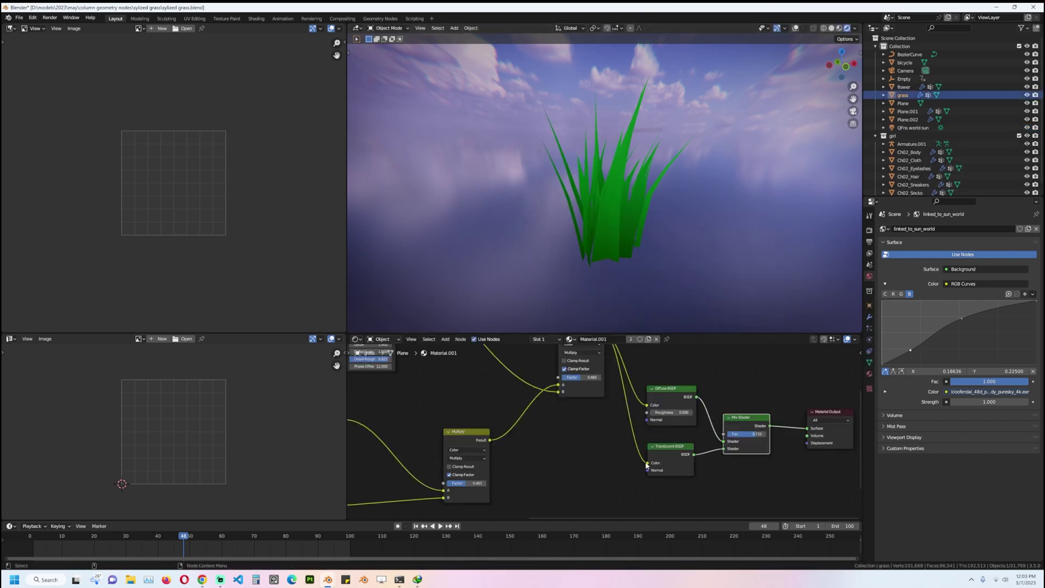
Step: Play the animation over the whole grass field around the cyclist
scroll(699, 439, "down", 5)
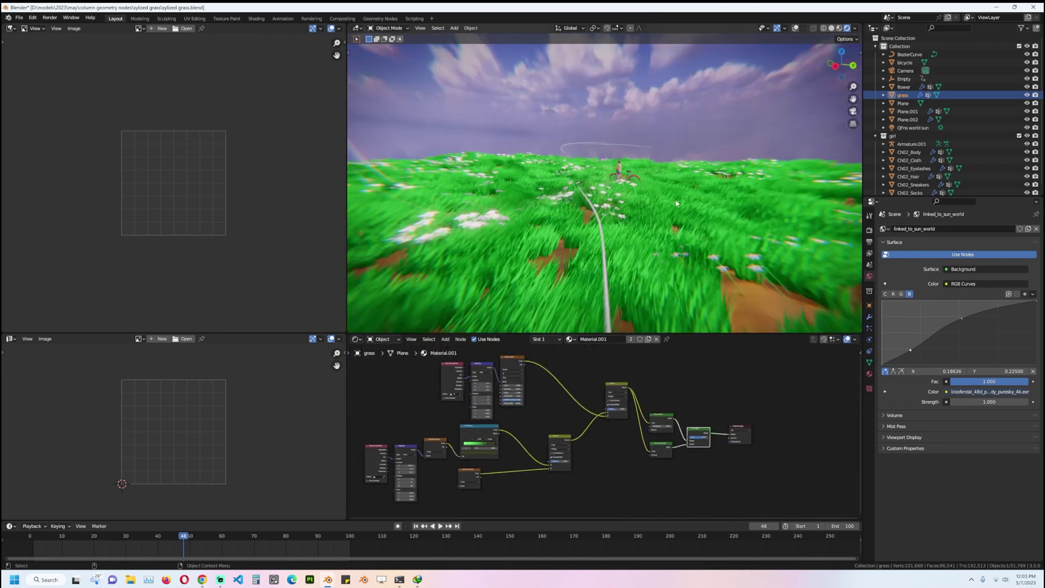
key("space")
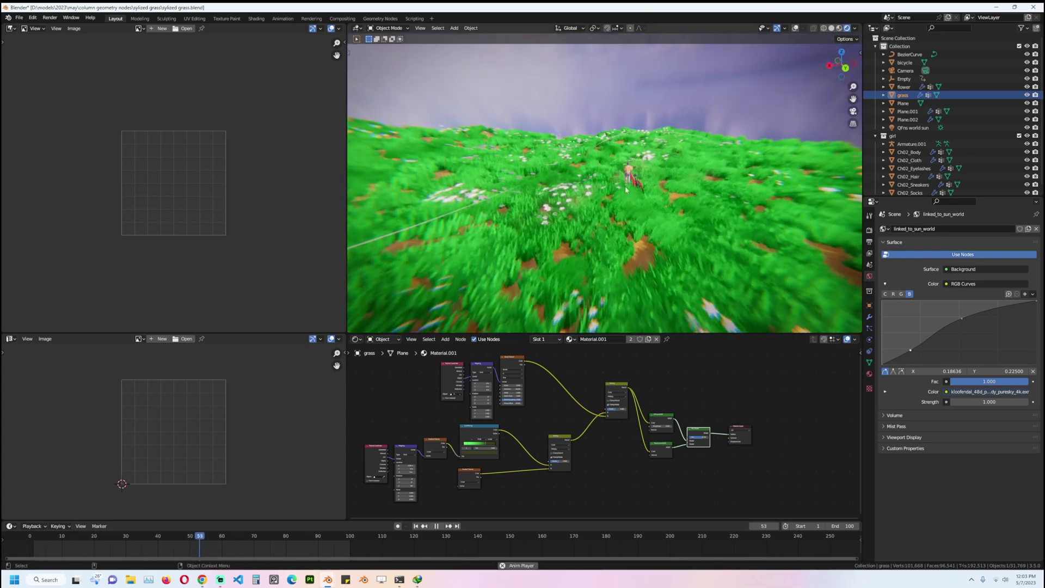
key("space")
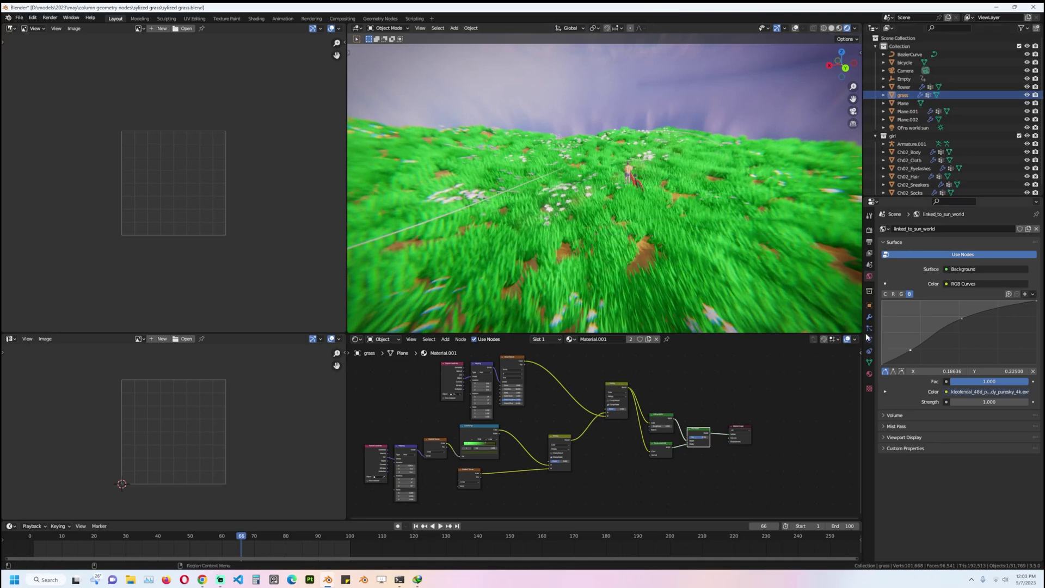
Step: Turn off the viewport display of the grass object's Wave modifier
left_click(869, 318)
left_click(883, 243)
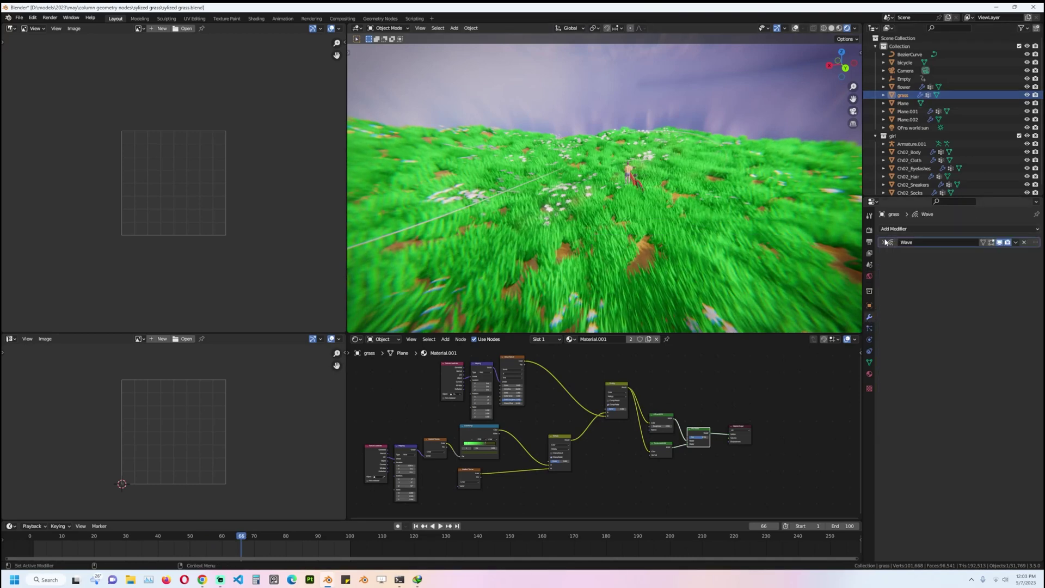
left_click(1001, 243)
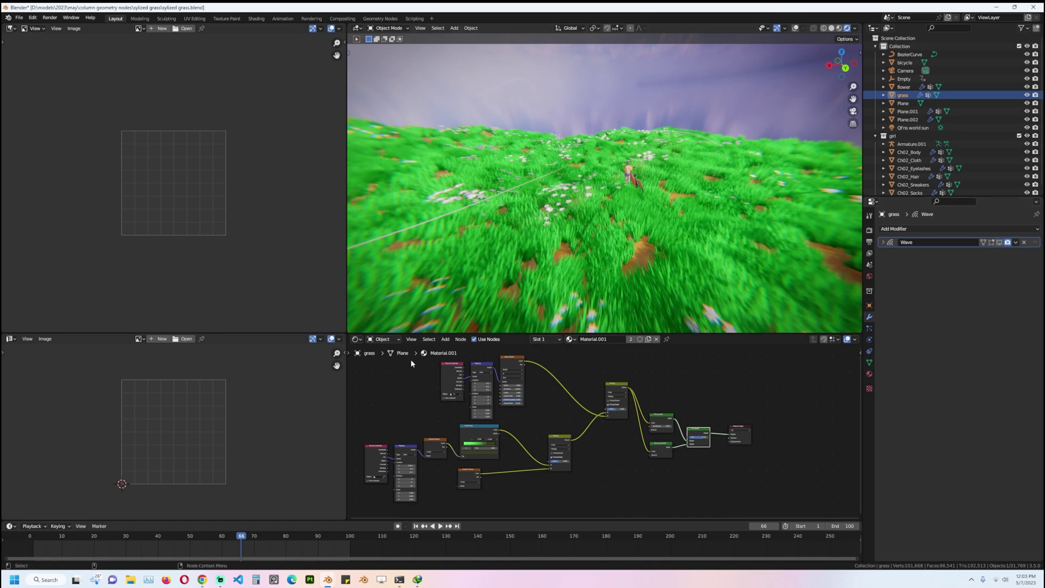
Step: Replace the empty image editor beside the shader nodes with the Compositor and disable its Use Nodes option
left_click(27, 338)
left_click(9, 338)
left_click(30, 388)
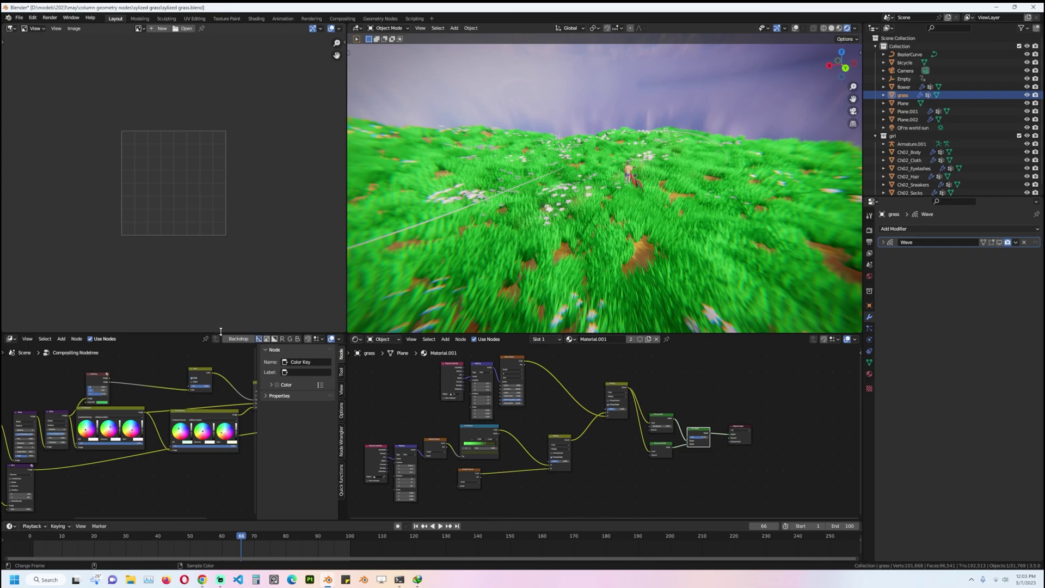
left_click(99, 339)
middle_click_drag(402, 223, 626, 218)
scroll(479, 205, "up", 3)
middle_click_drag(479, 205, 497, 185)
left_click(90, 340)
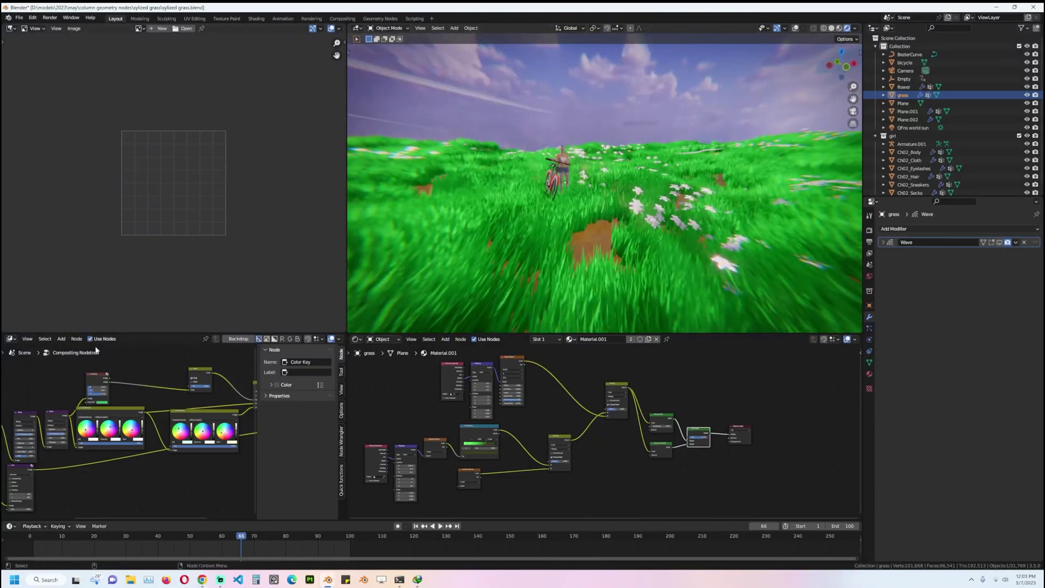
left_click(90, 339)
Step: Play the field animation without compositing to examine the moving shading across the grass
middle_click_drag(598, 219, 623, 216)
key("space")
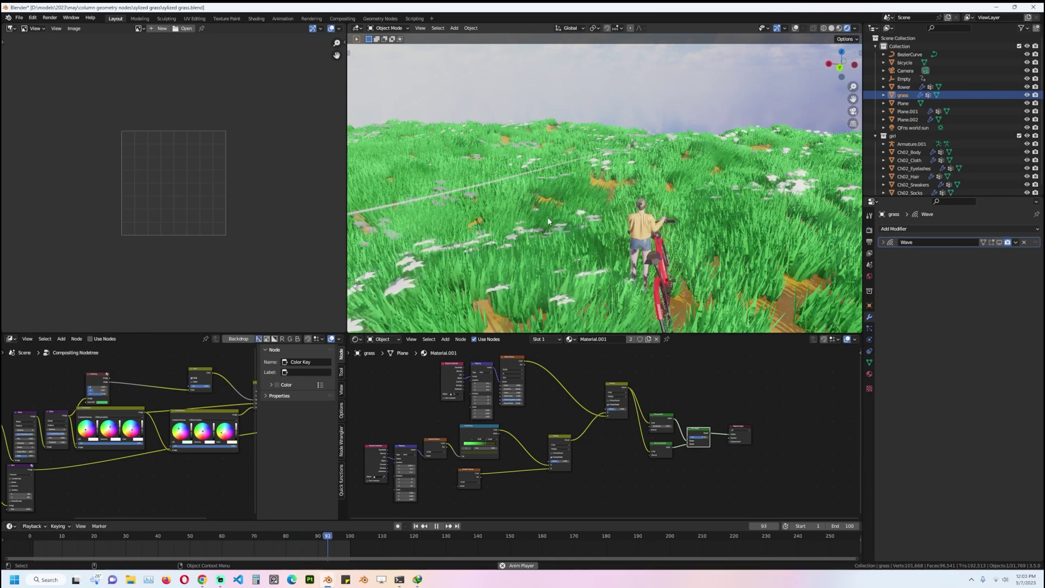
key("space")
Step: Preview the Wave Texture on the grass field and play its animation
scroll(592, 481, "up", 2)
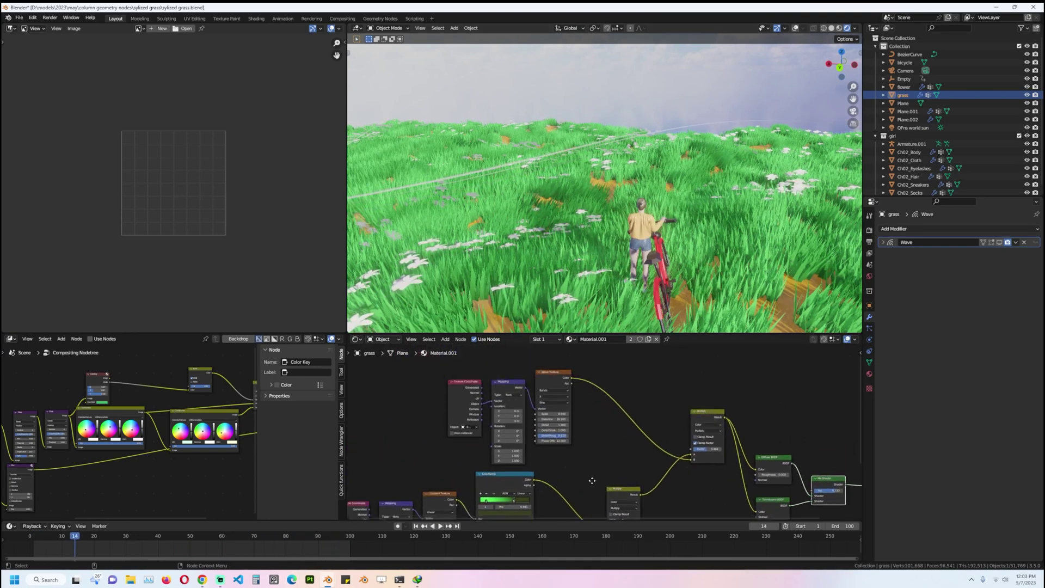
scroll(554, 386, "up", 3)
left_click(569, 386, "ctrl+shift")
key("space")
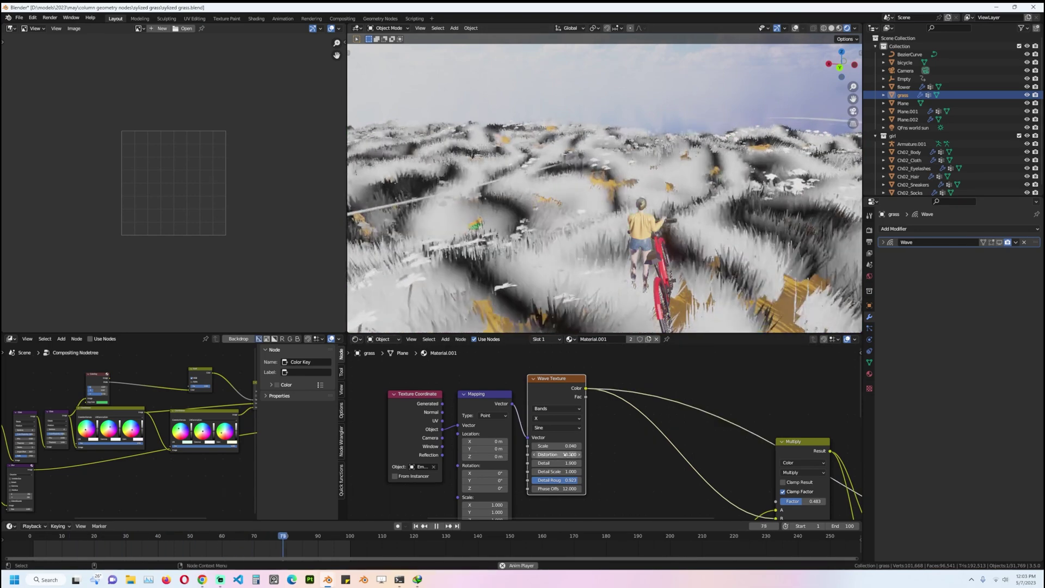
key("space")
Step: Set the Wave Texture's Distortion to 21.600 and reconnect the Mix Shader to the Material Output
left_click_drag(566, 455, 571, 454)
middle_click_drag(446, 451, 520, 412)
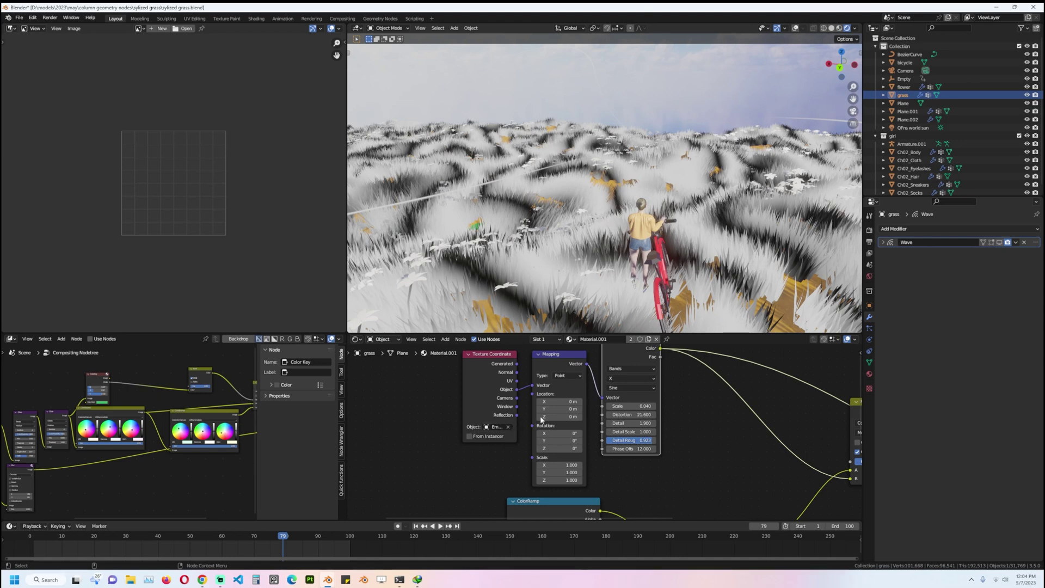
middle_click_drag(662, 347, 576, 396)
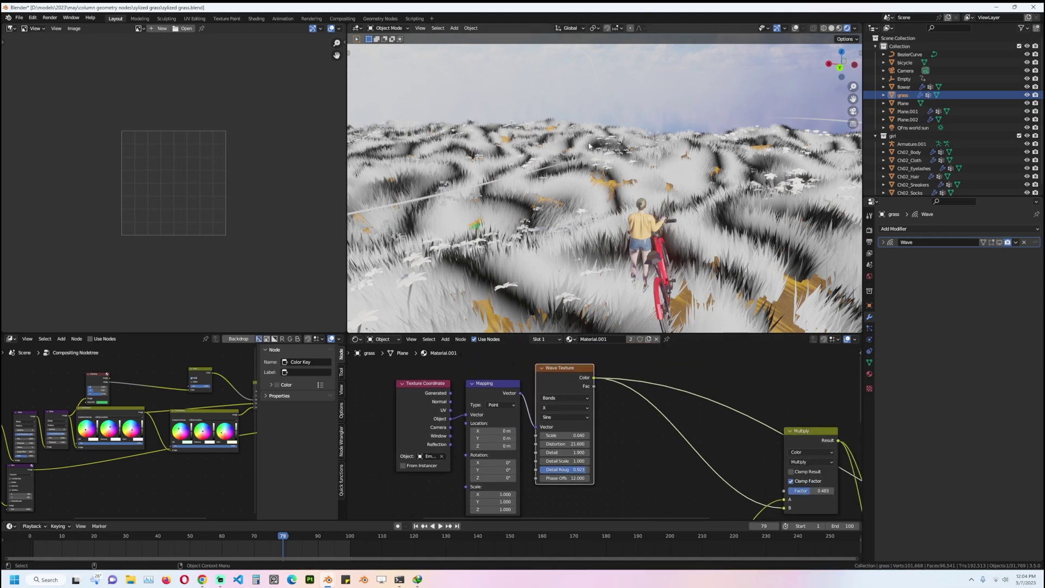
scroll(619, 443, "down", 4)
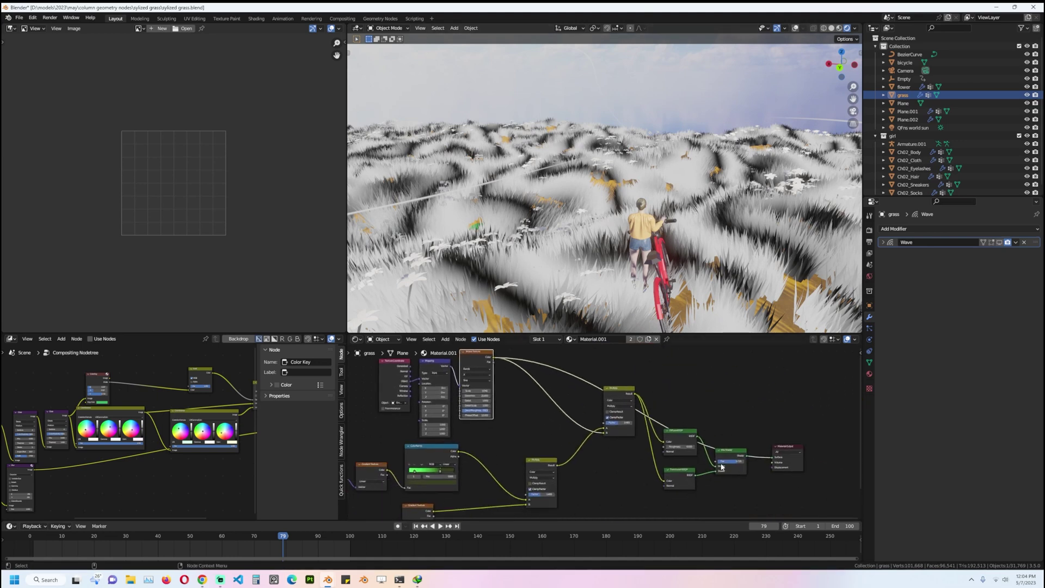
left_click(733, 461, "ctrl+shift")
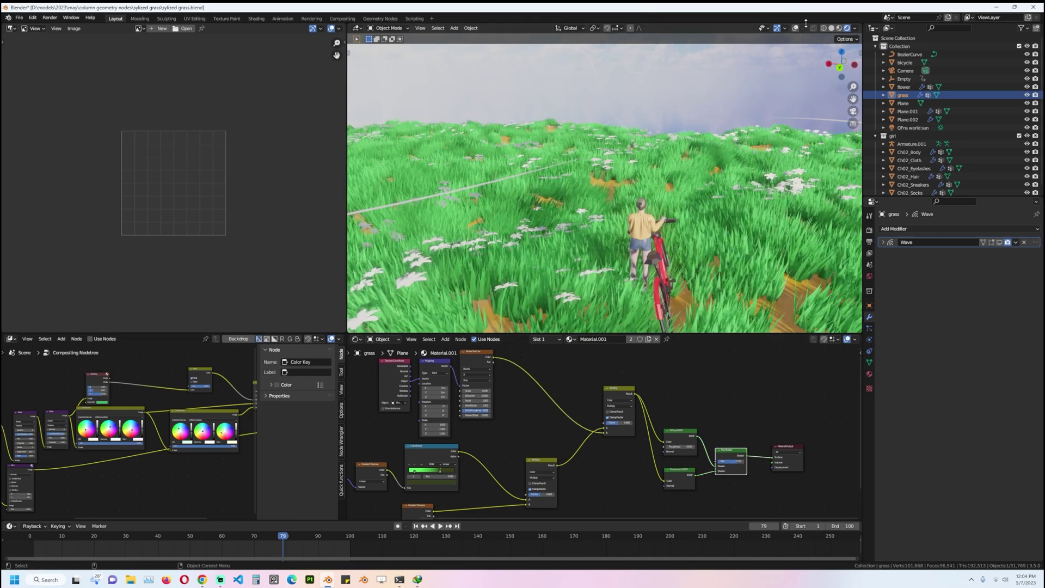
Step: Select the Empty in the field, try moving it to shift the wave pattern, and play its keyframed motion
scroll(647, 174, "down", 5)
middle_click_drag(615, 174, 729, 180, "shift")
scroll(661, 182, "down", 3)
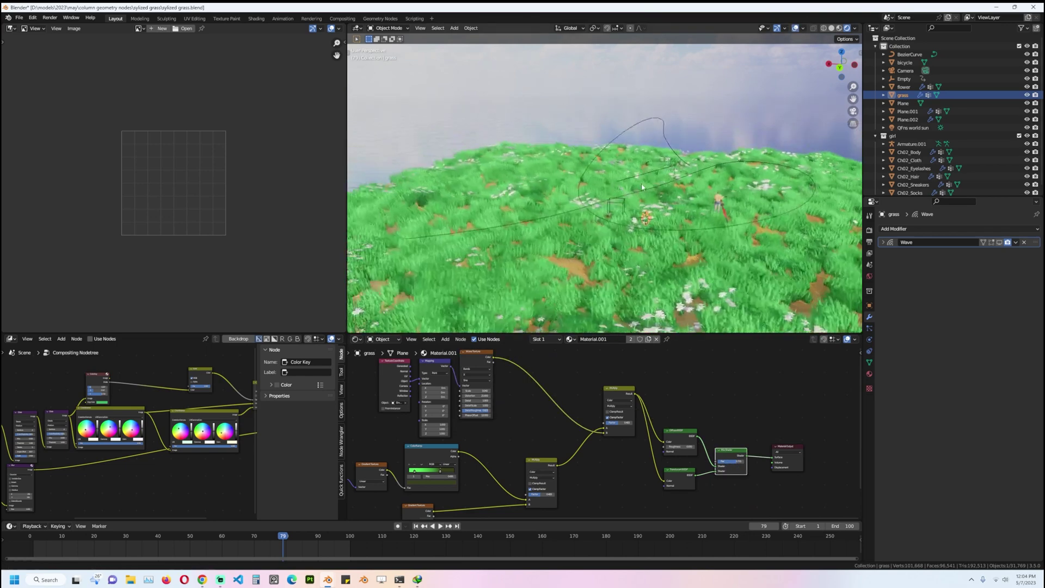
middle_click_drag(661, 182, 490, 305, "shift")
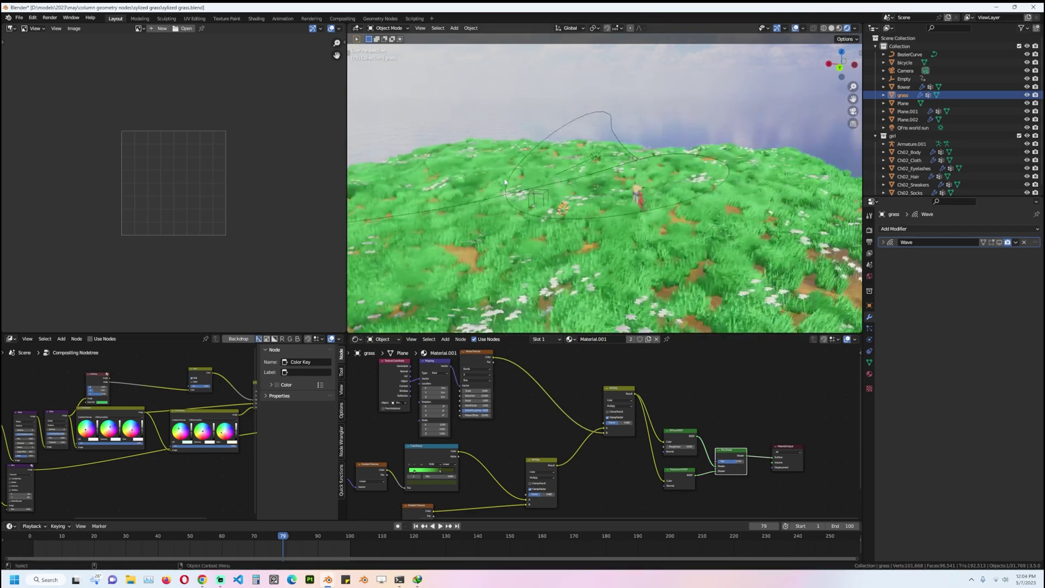
left_click(531, 195)
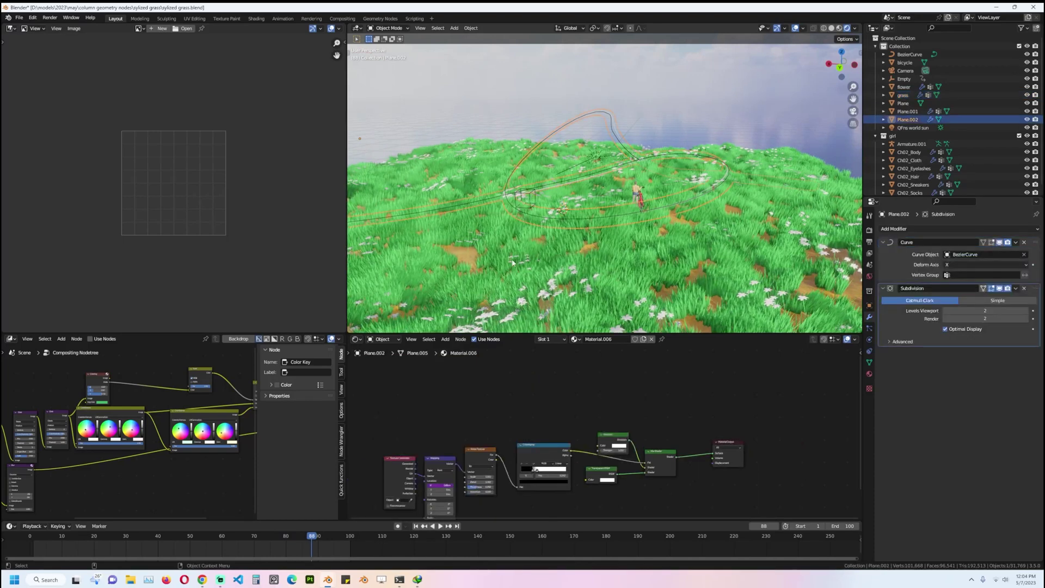
left_click(533, 199)
scroll(532, 199, "up", 3)
middle_click_drag(532, 199, 681, 209, "shift")
key("g")
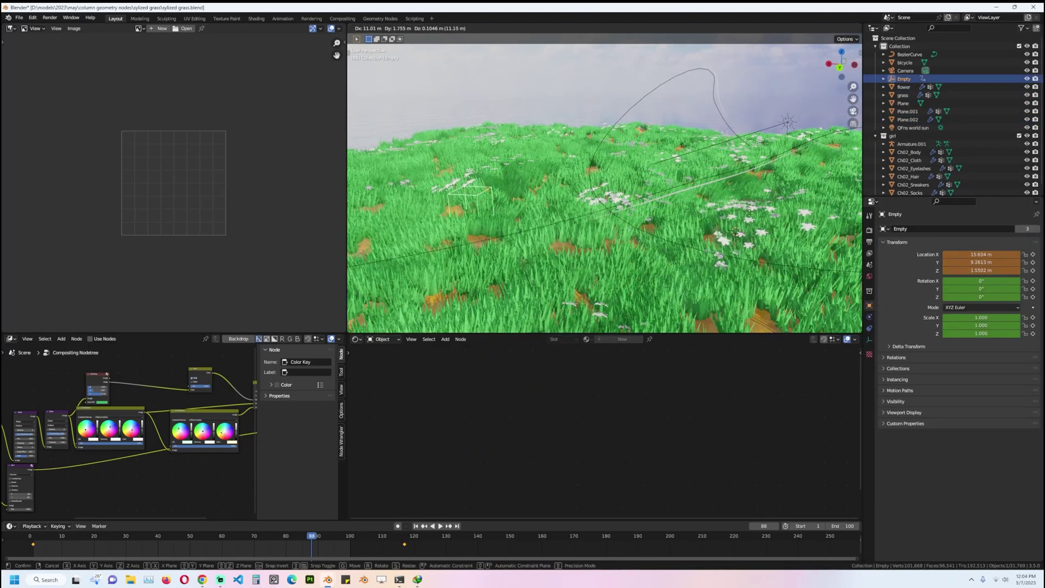
left_click(610, 214)
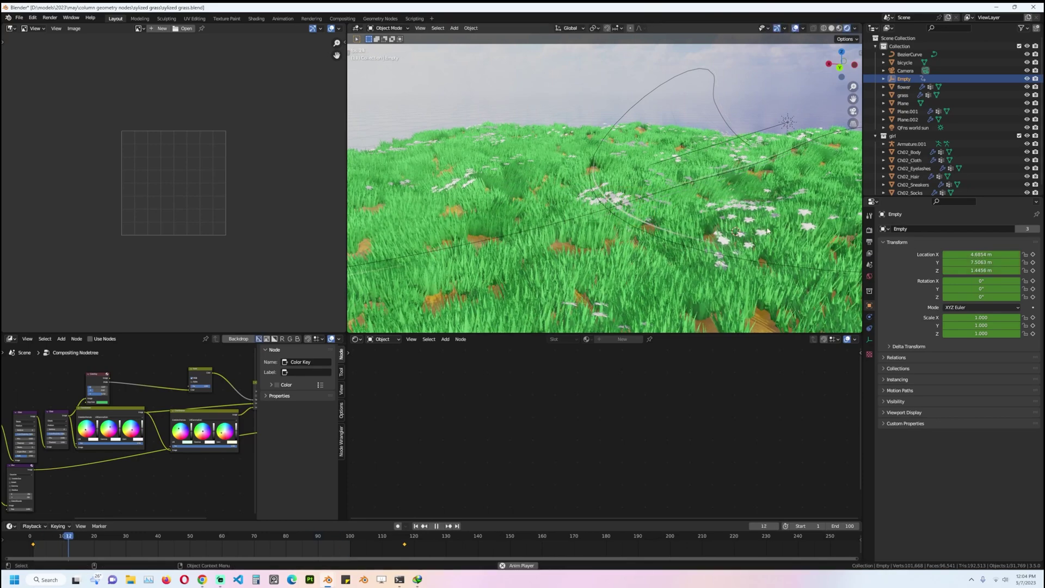
key("space")
middle_click_drag(766, 231, 672, 205)
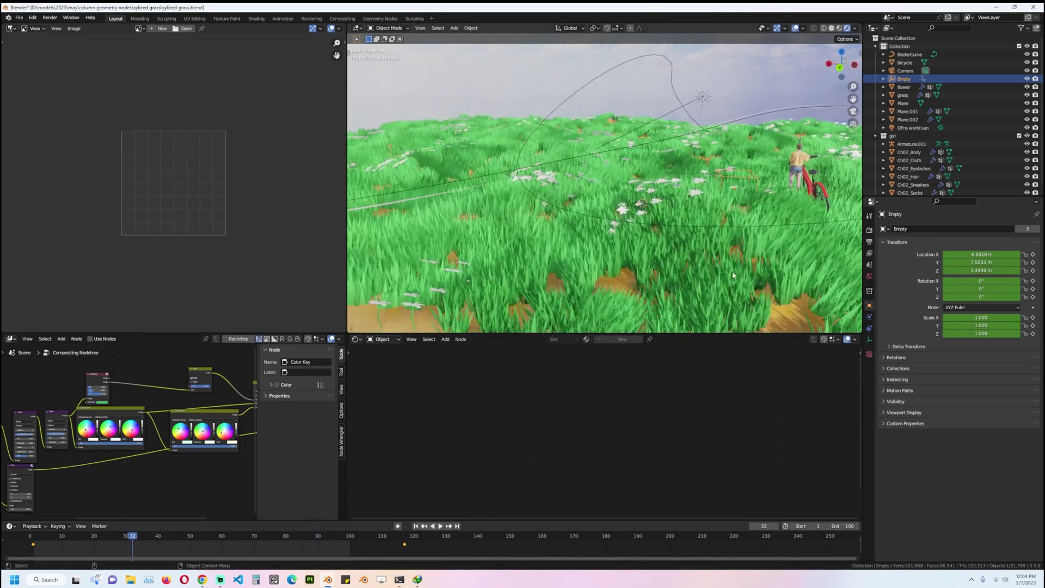
Step: Expand the grass object's Wave modifier, enable it in the viewport, and play the animation
left_click(902, 94)
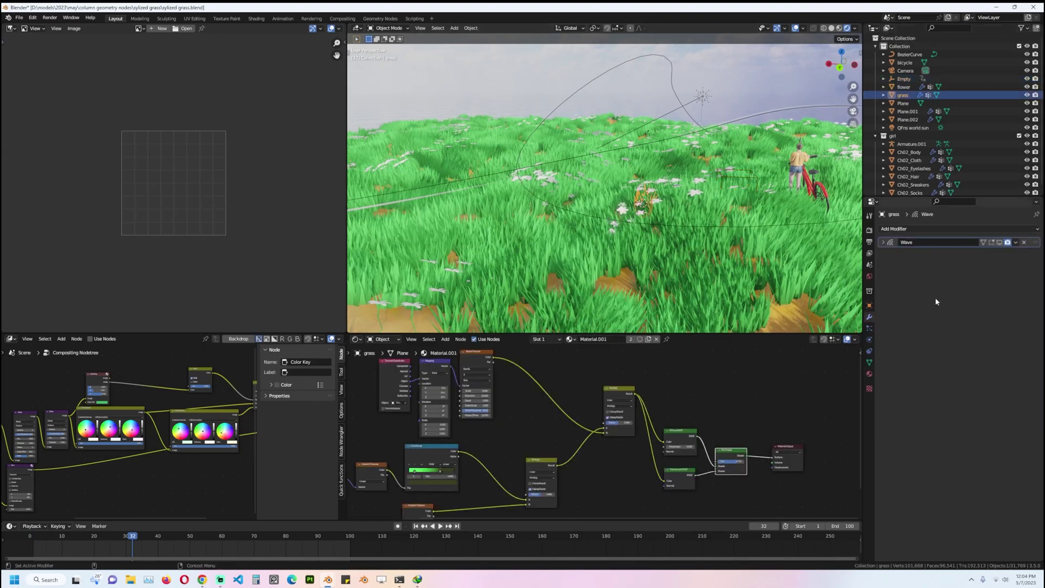
left_click(883, 242)
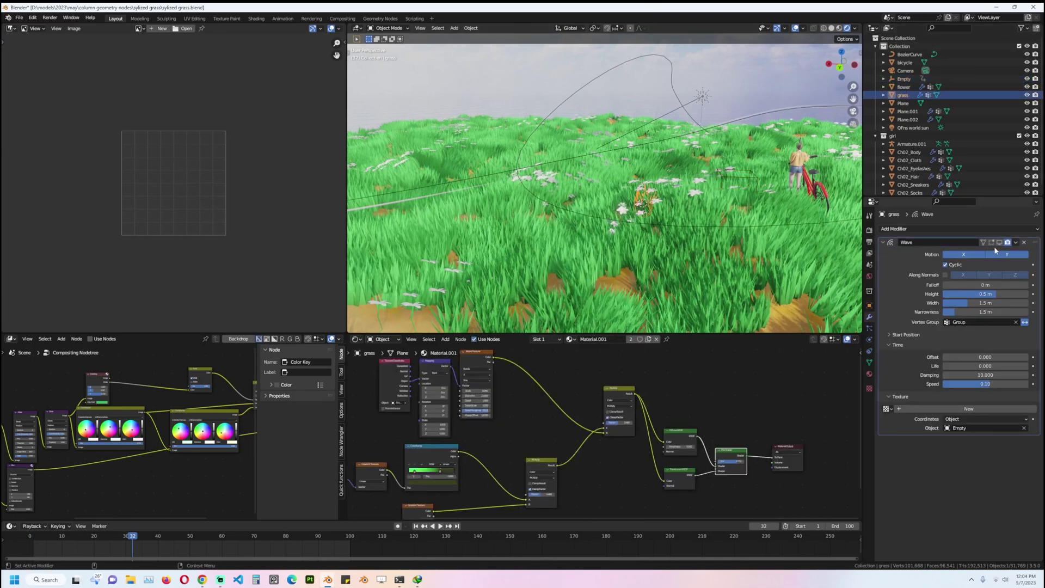
key("space")
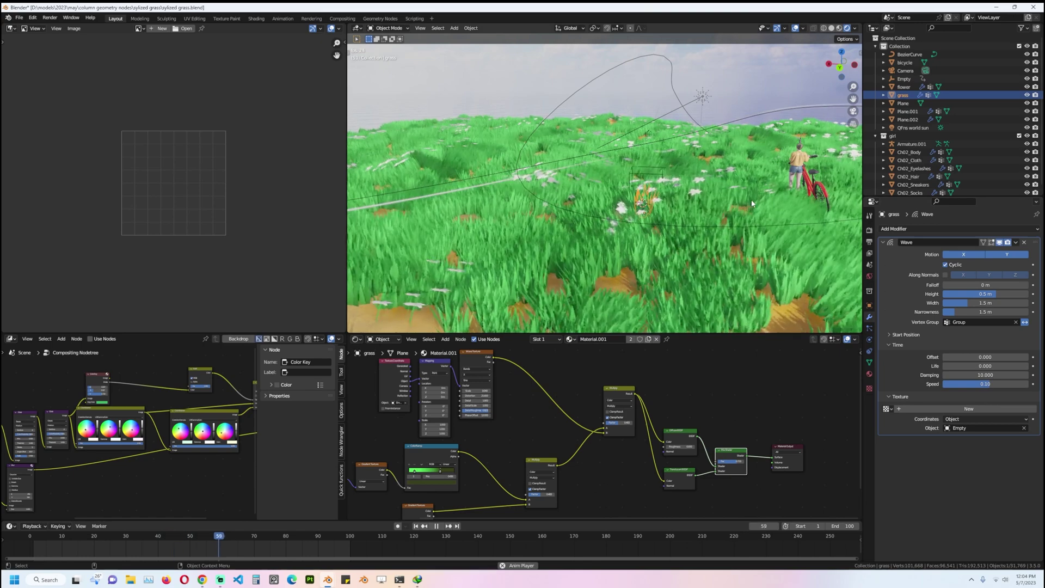
key("space")
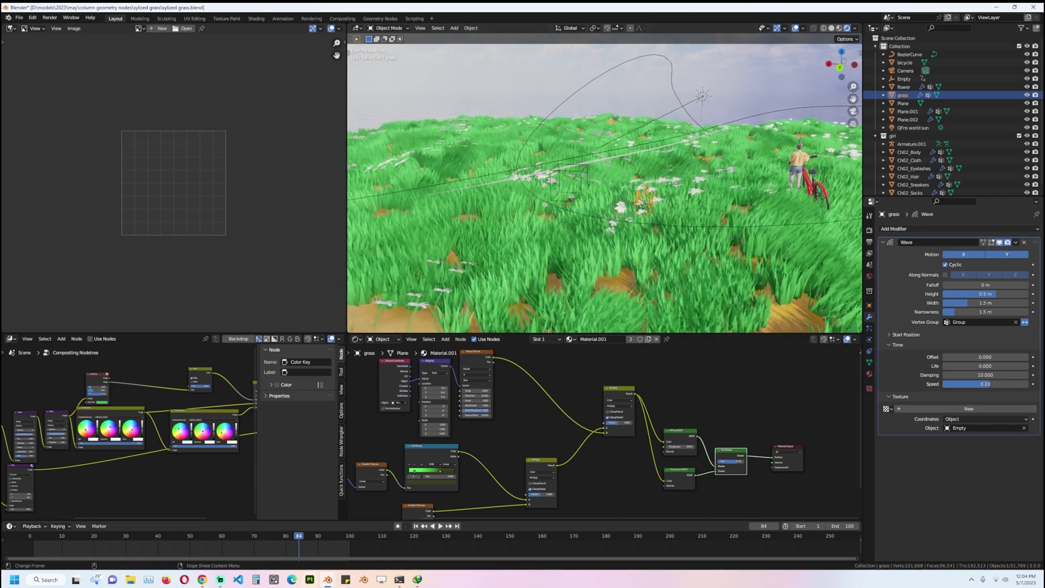
Step: Switch to the other Blender window with the turquoise grass tuft and add a Wave modifier to it
mouse_move(327, 579)
left_click(373, 537)
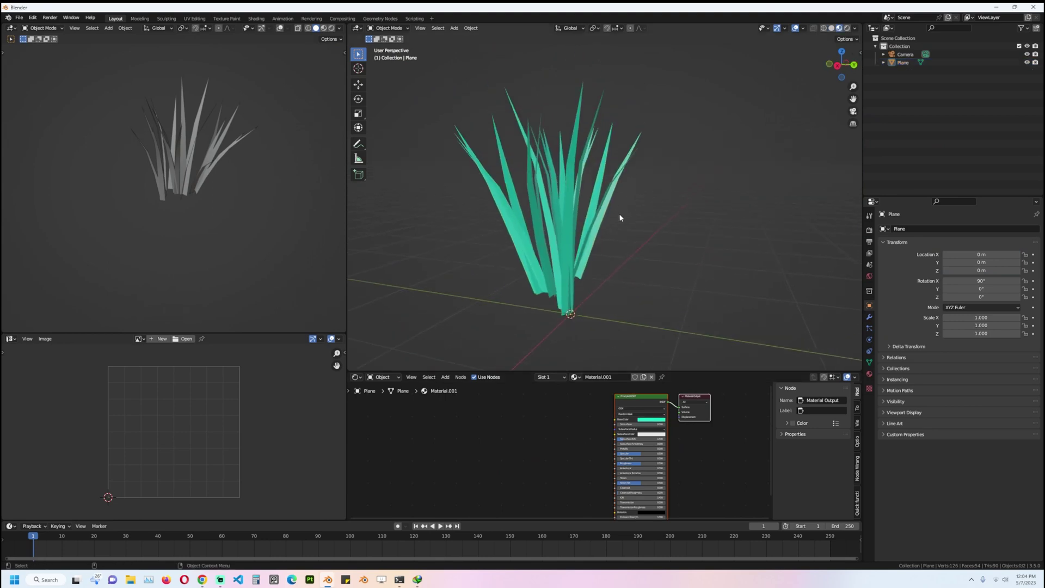
left_click(869, 317)
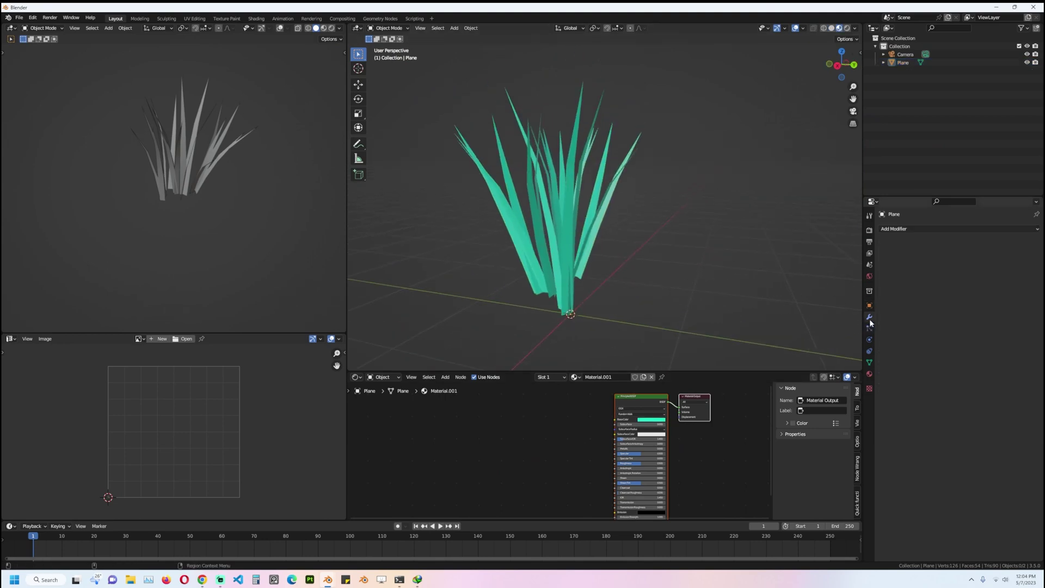
left_click(937, 229)
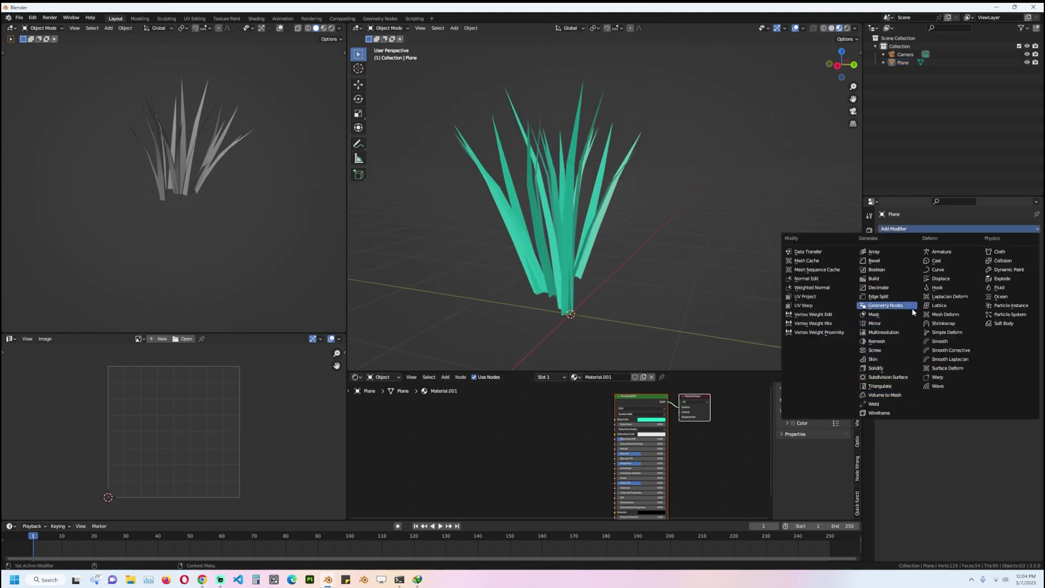
left_click(937, 386)
Step: Play the tuft's wave animation and set the Wave modifier's time Speed to 0.10
key("space")
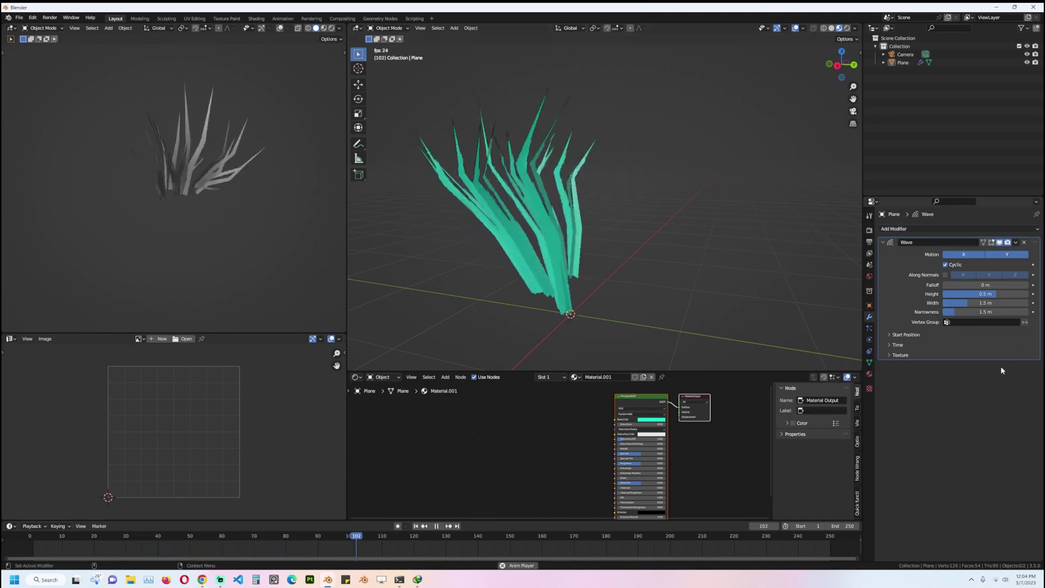
left_click(909, 345)
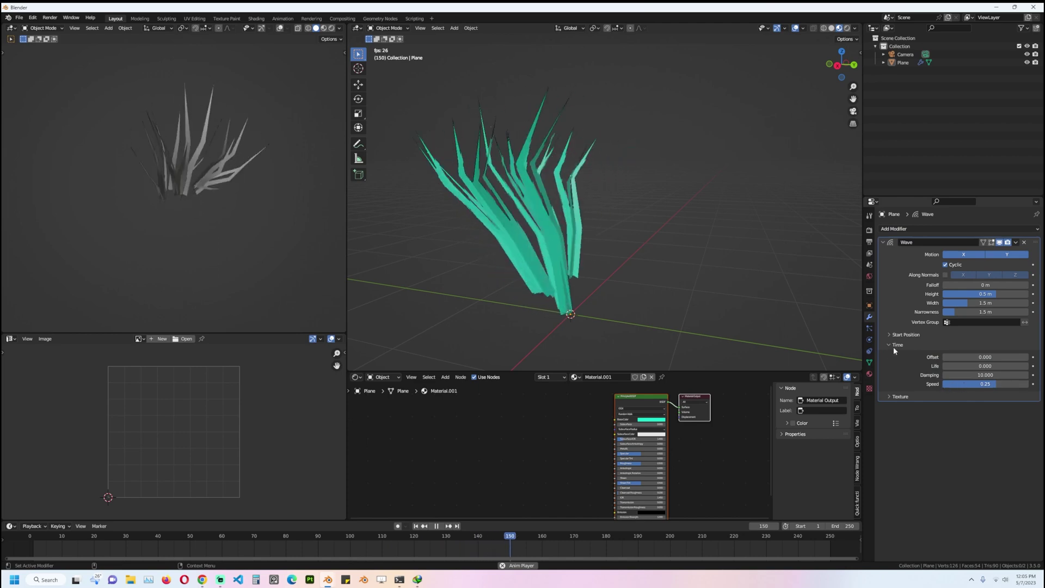
left_click(989, 384)
type(".1")
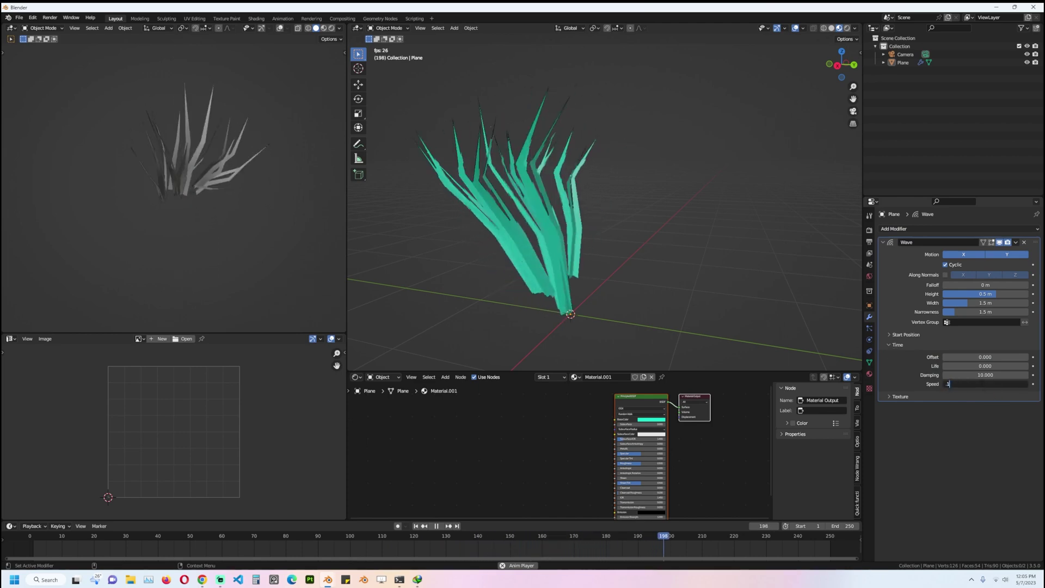
key("Return")
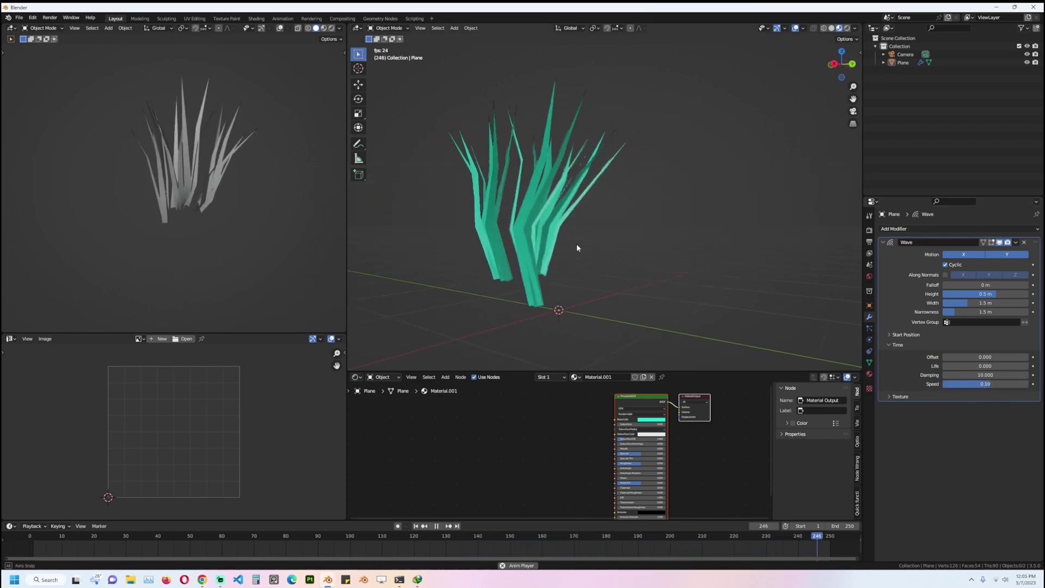
Step: Stop playback and, in front view, move the tuft's selected base vertices straight down to the ground line
key("space")
key("Tab")
key("KP_1")
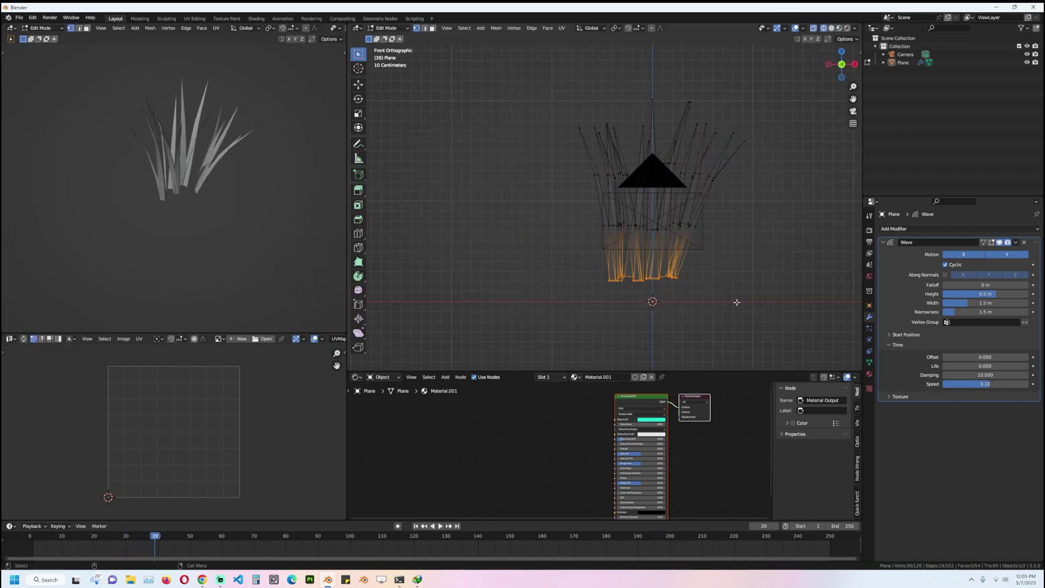
key("g")
key("z")
left_click(796, 345)
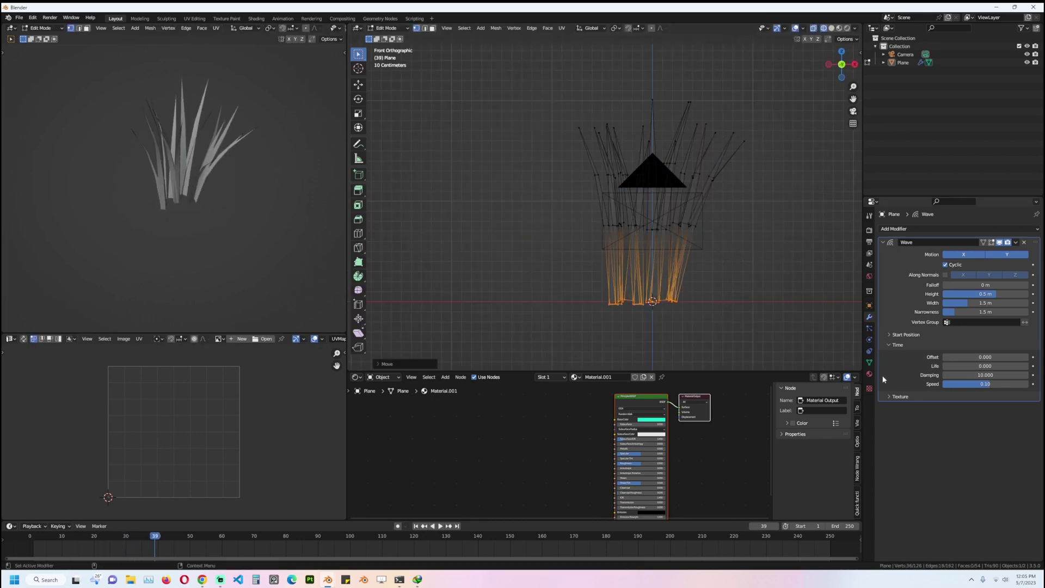
Step: Add a new vertex group to the grass tuft mesh and leave Edit Mode
left_click(869, 363)
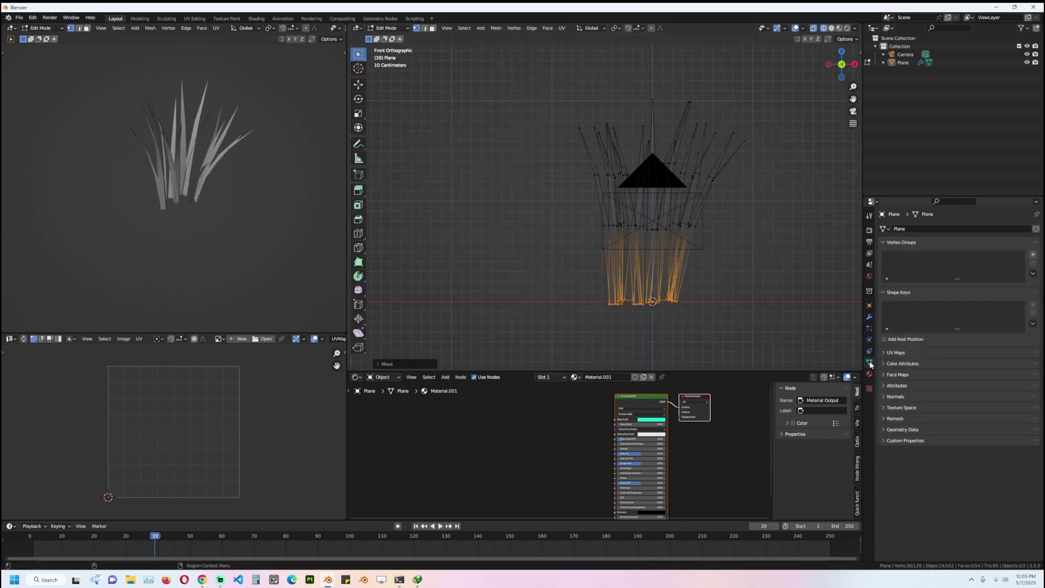
left_click(1032, 254)
key("Tab")
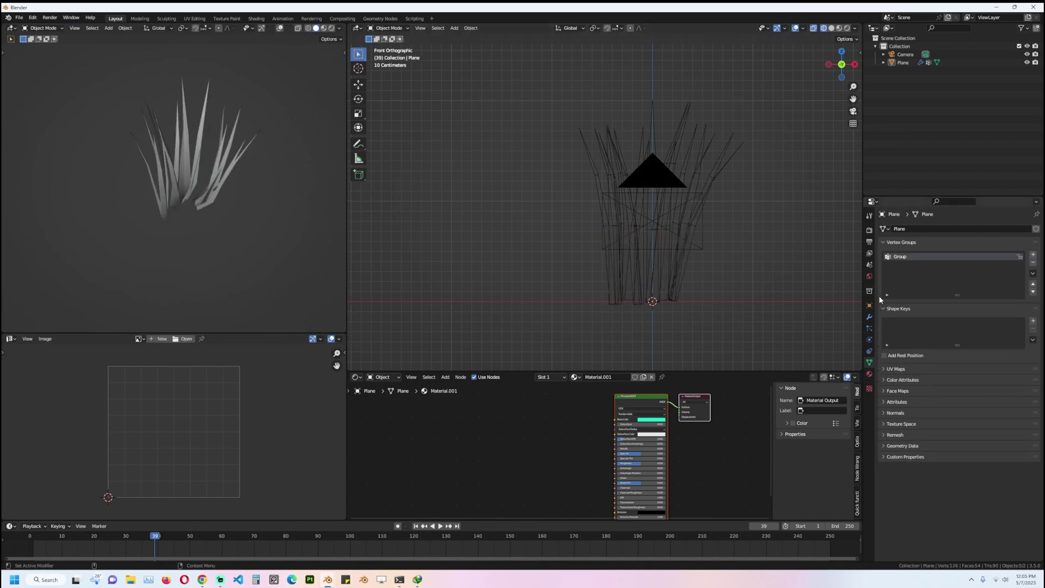
Step: Assign the vertex group Group to the tuft's Wave modifier and play the animation in solid shading
left_click(869, 317)
key("shift+z")
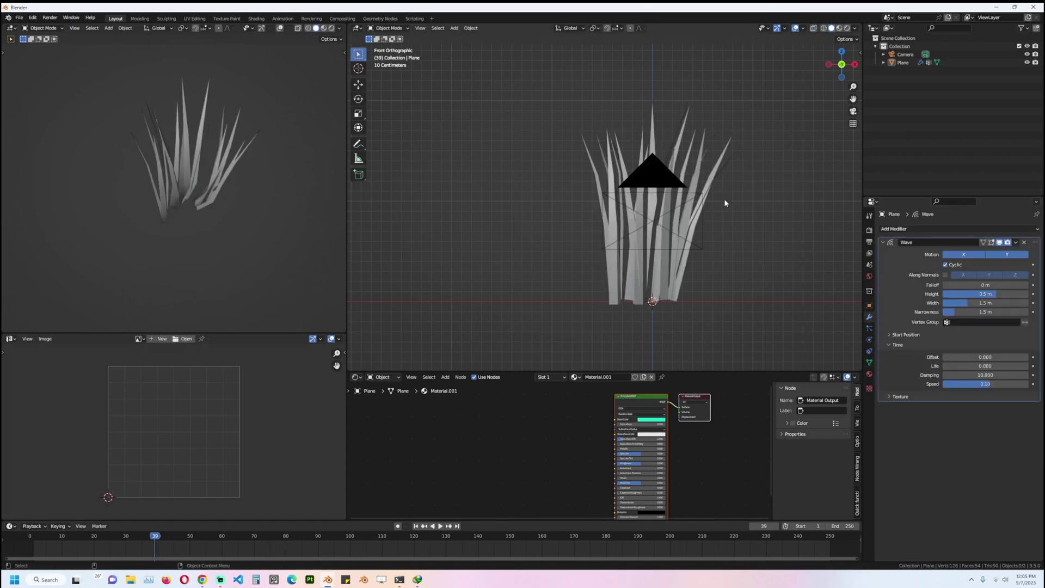
left_click(719, 182)
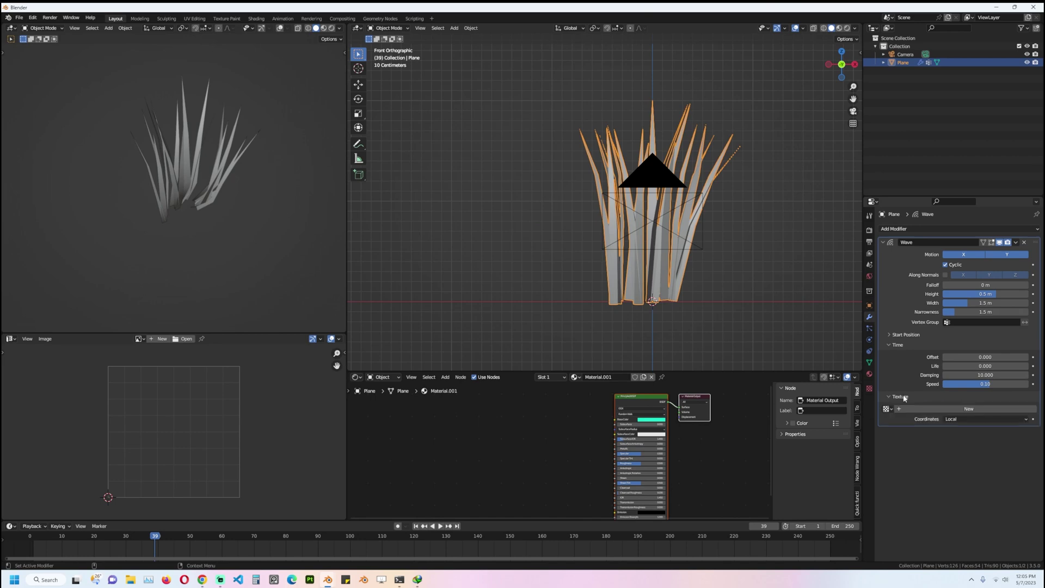
left_click(954, 322)
left_click(966, 335)
key("space")
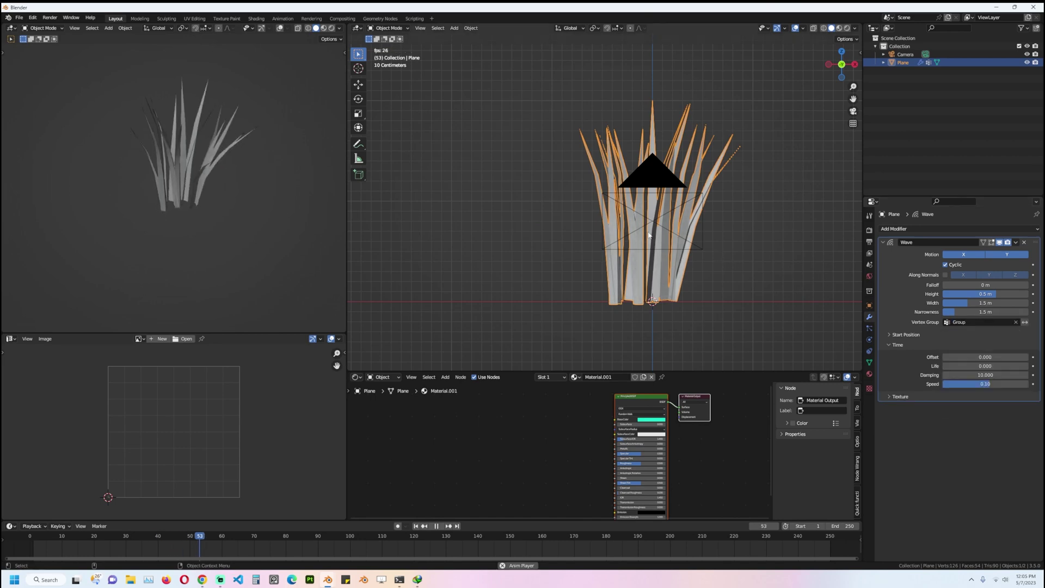
middle_click_drag(639, 227, 733, 239)
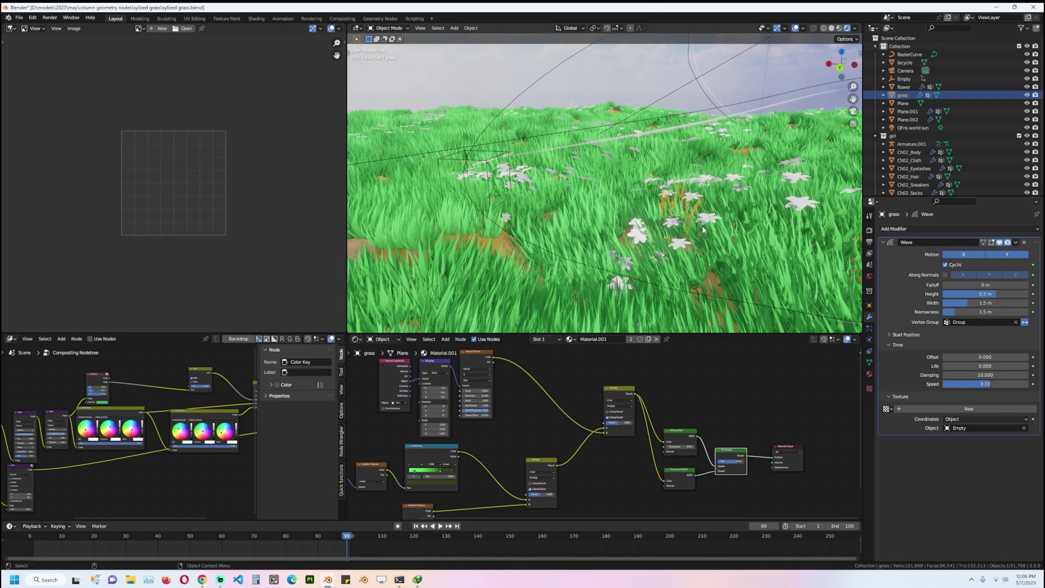
Step: In the grass field scene, isolate the grass object in local view, check its animation, and return to the full scene
key("g")
right_click(772, 85)
key("KP_Divide")
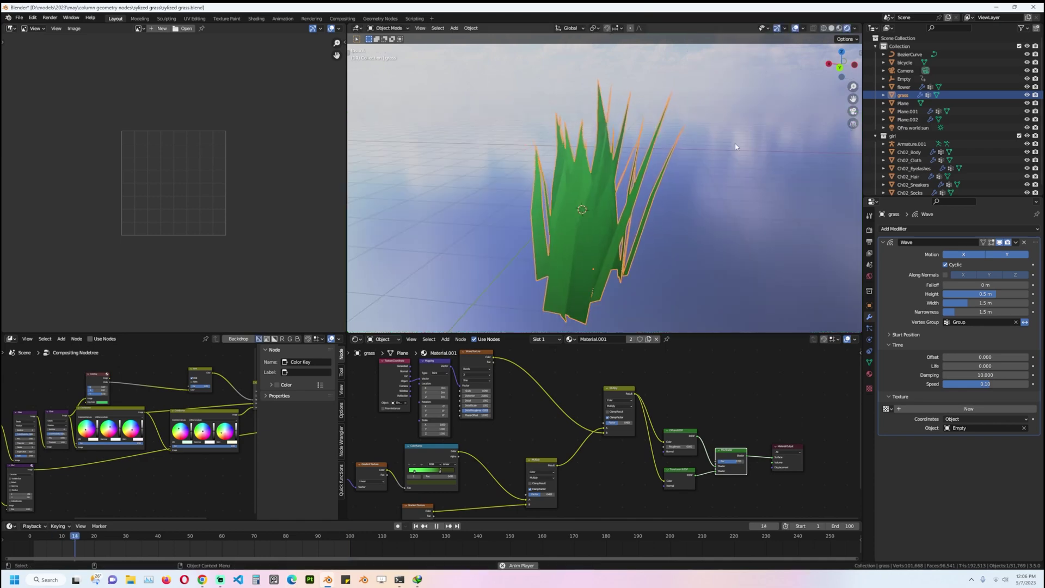
key("KP_Divide")
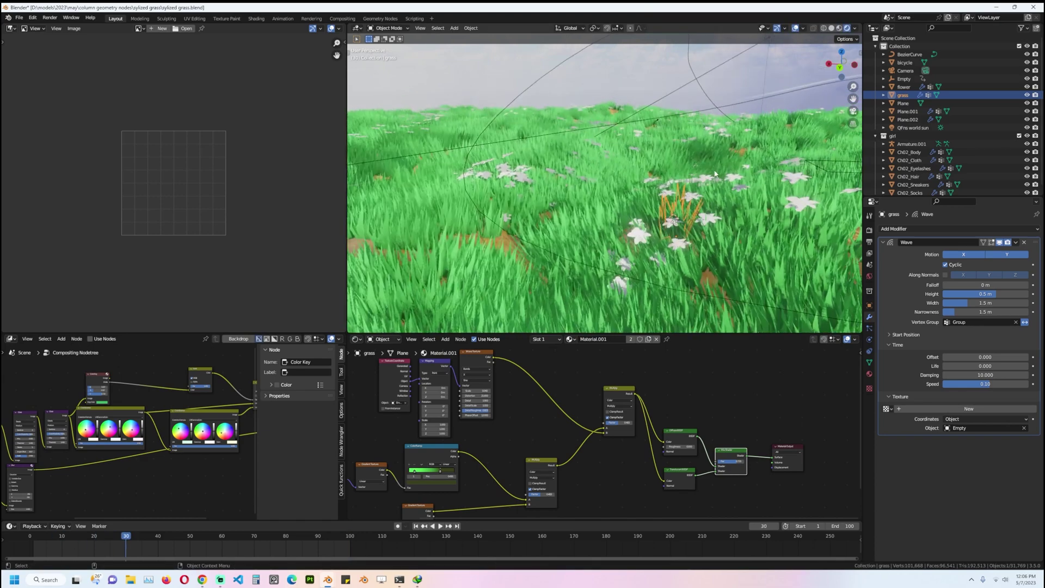
Step: Select the ground plane Plane.001 and hide its flower particle system, ParticleSystem.001, in the viewport
left_click(729, 191)
left_click(869, 329)
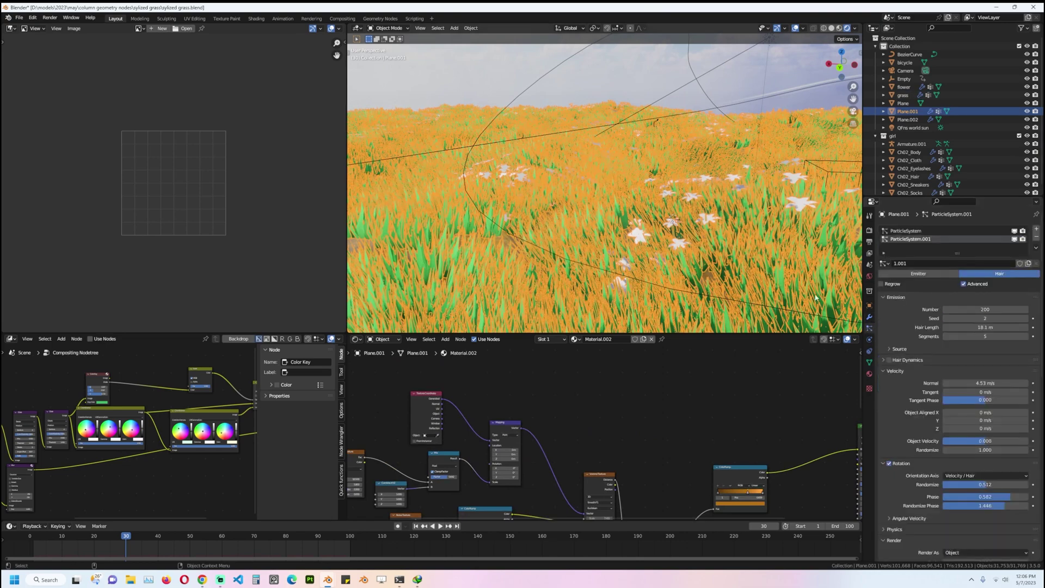
scroll(697, 223, "down", 4)
middle_click_drag(702, 220, 656, 218)
key("alt+a")
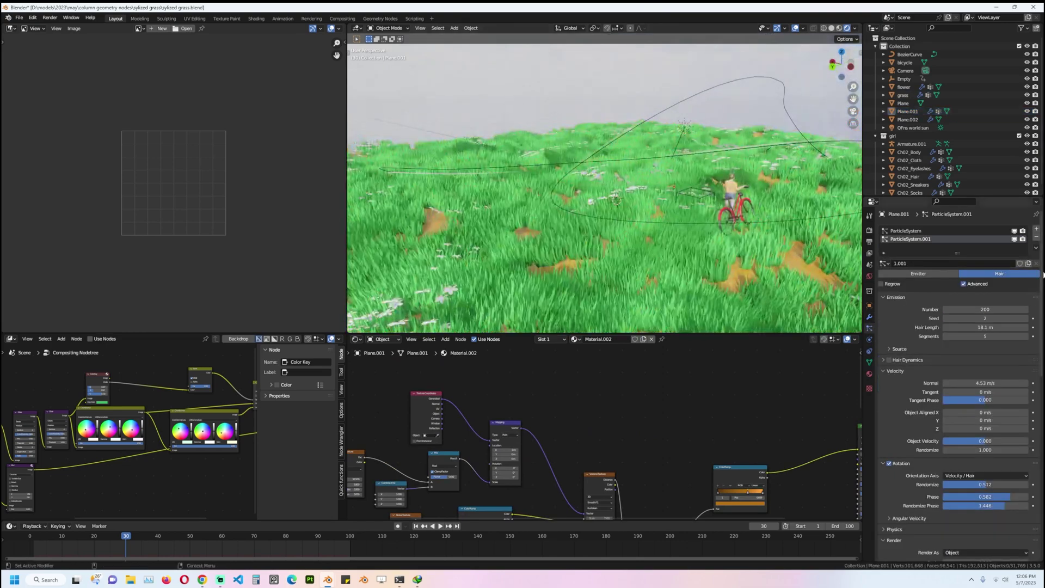
left_click(1013, 239)
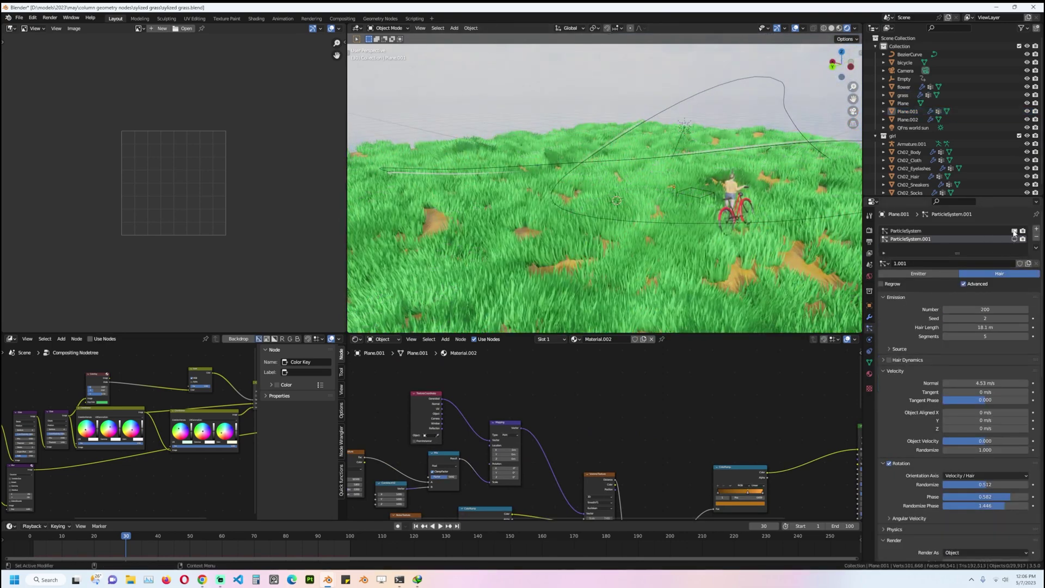
middle_click_drag(600, 231, 836, 228)
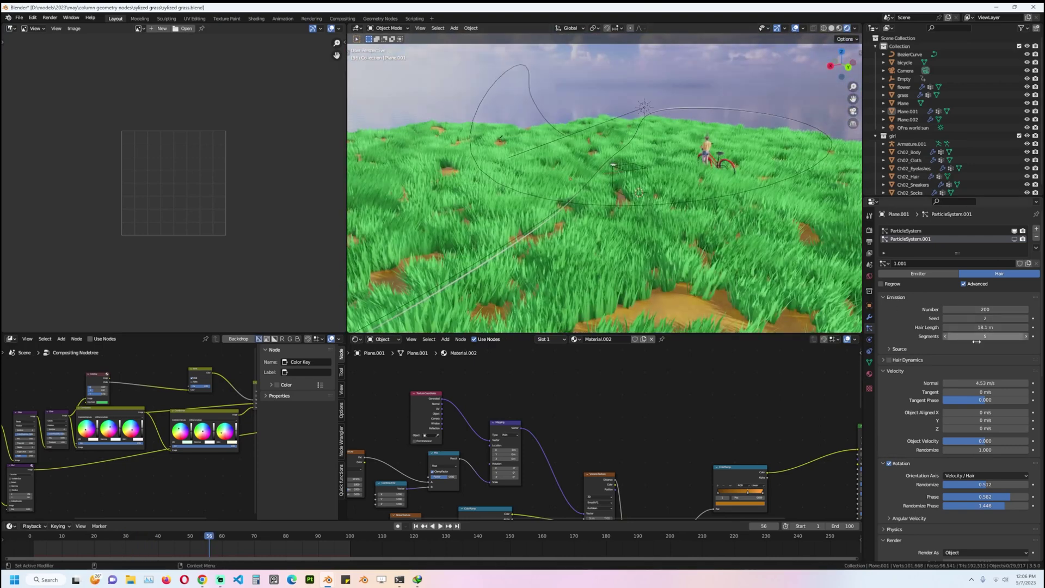
Step: Review the grass particle system's rotation and render settings, and try setting its Children to None
scroll(972, 352, "down", 3)
scroll(916, 403, "down", 1)
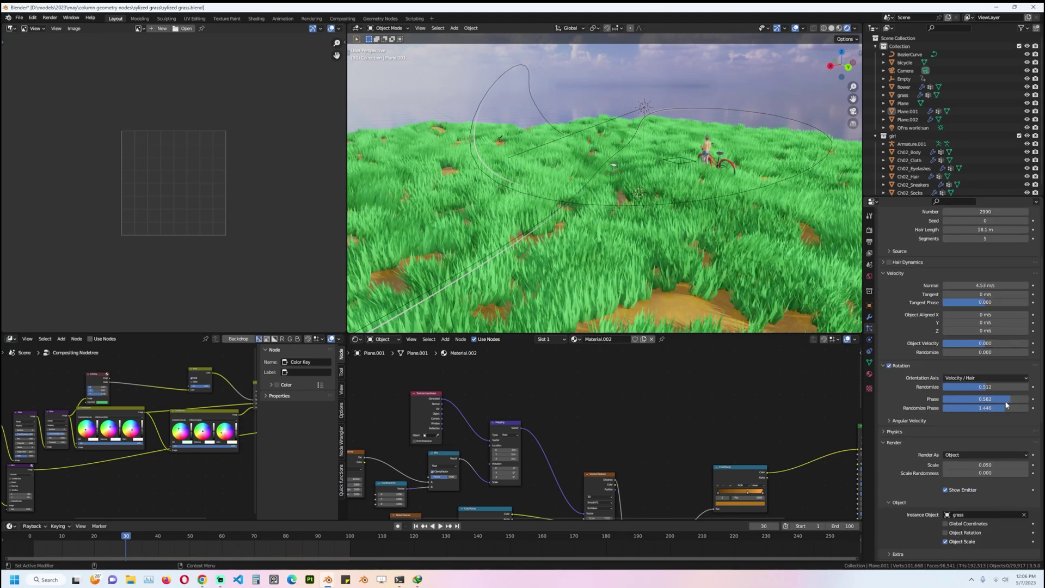
left_click_drag(1006, 405, 1014, 407)
scroll(930, 430, "down", 14)
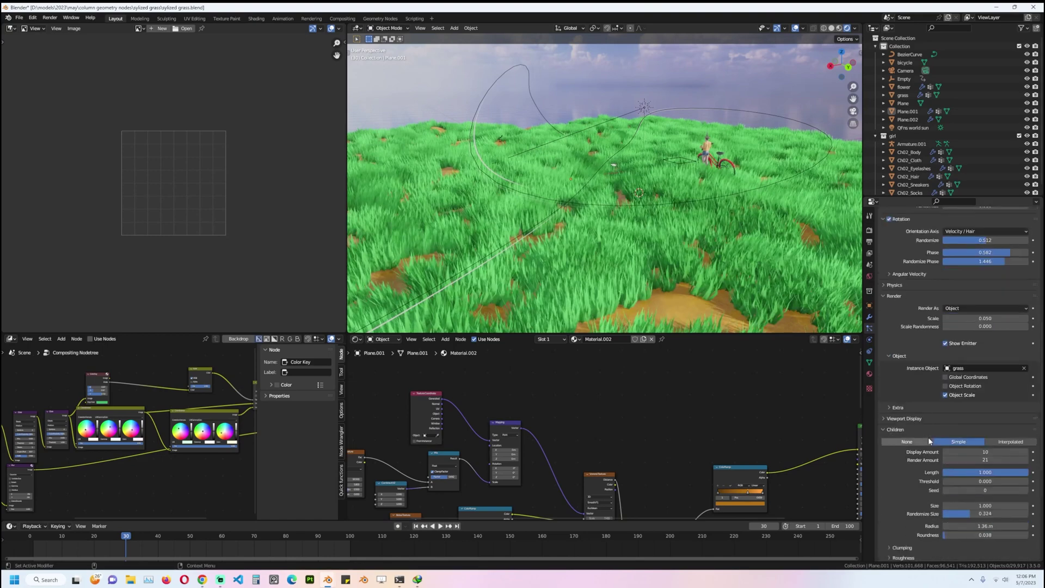
Step: Play the scene and view the grass from ground level near the girl with the bicycle
key("space")
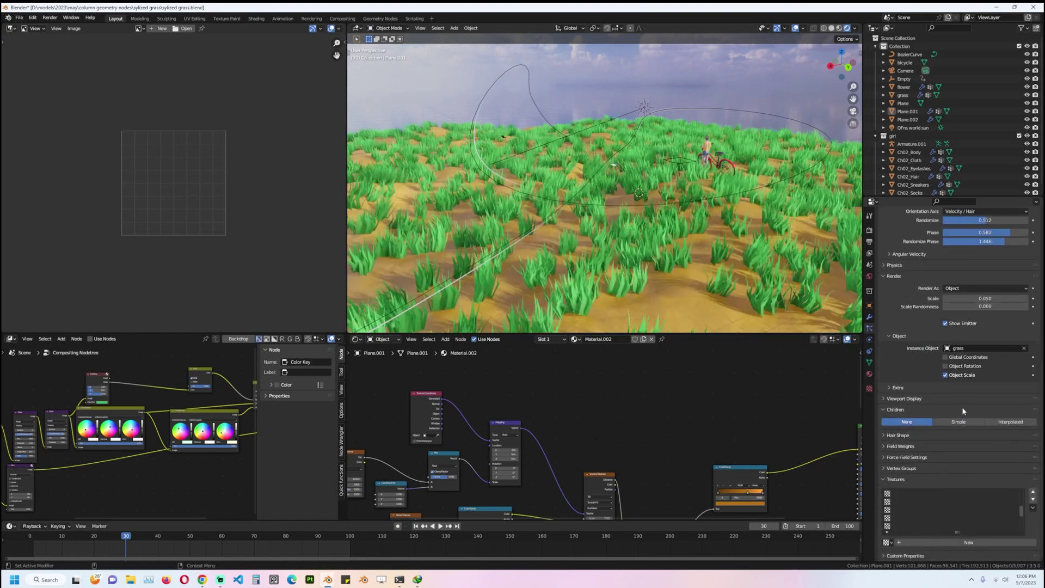
middle_click_drag(718, 234, 577, 220)
scroll(577, 221, "up", 3)
middle_click_drag(686, 218, 639, 219)
key("space")
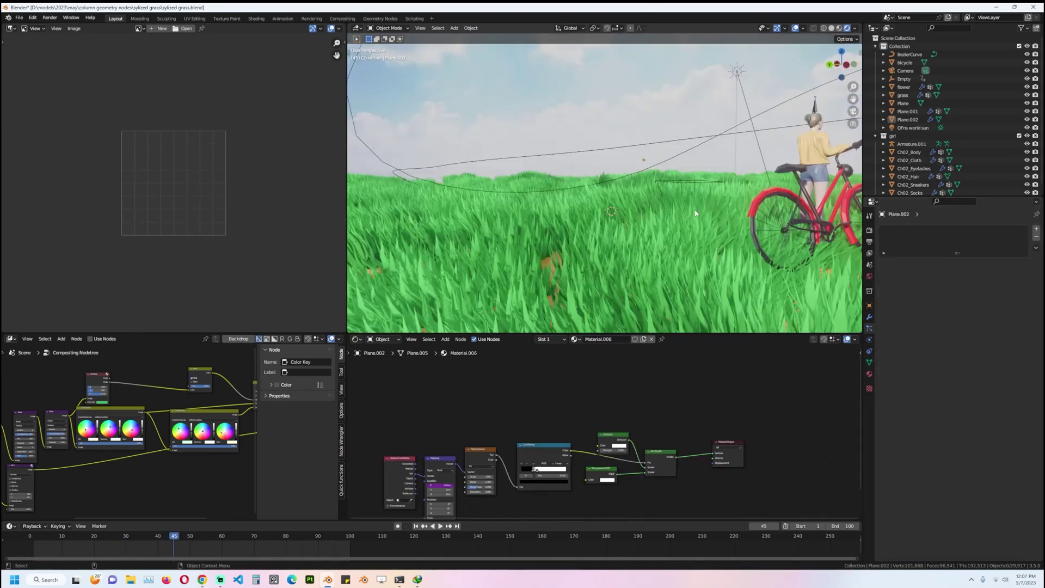
Step: Play the field animation and examine the waving grass and flowers on Plane.001 close up and from a distance
left_click(643, 245)
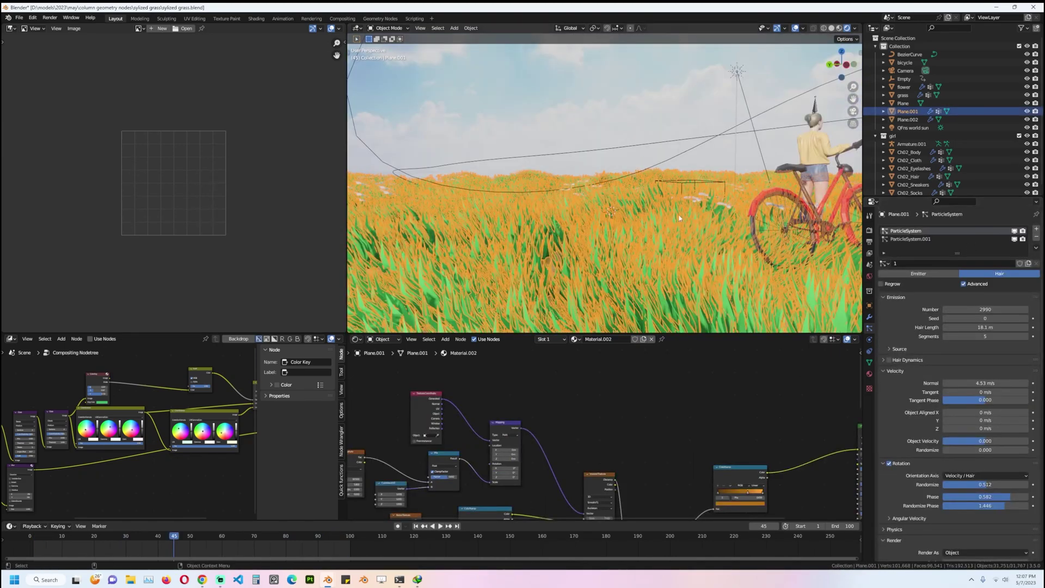
left_click(674, 144)
key("space")
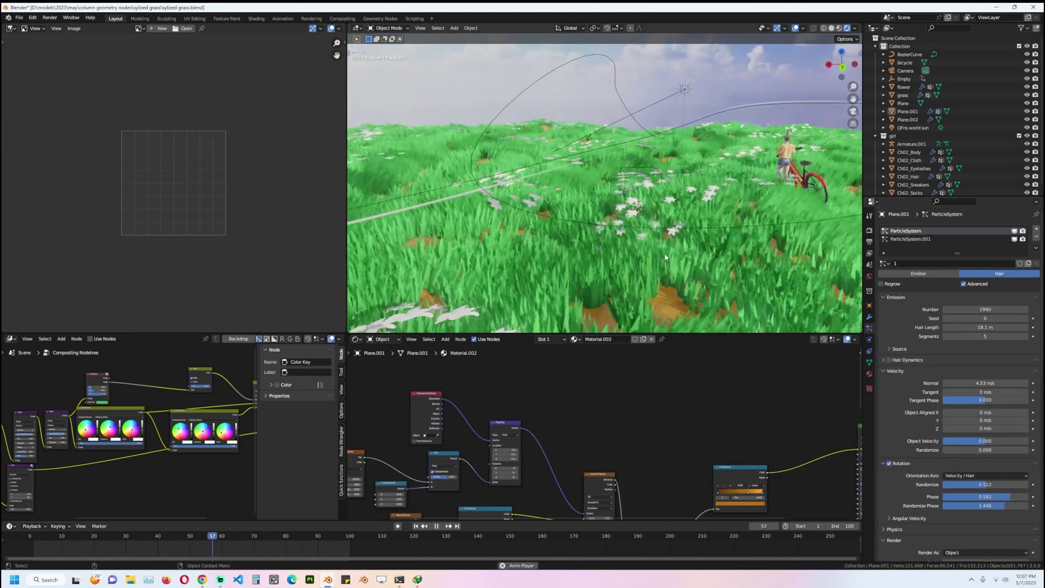
scroll(630, 254, "up", 2)
key("space")
scroll(624, 231, "up", 4)
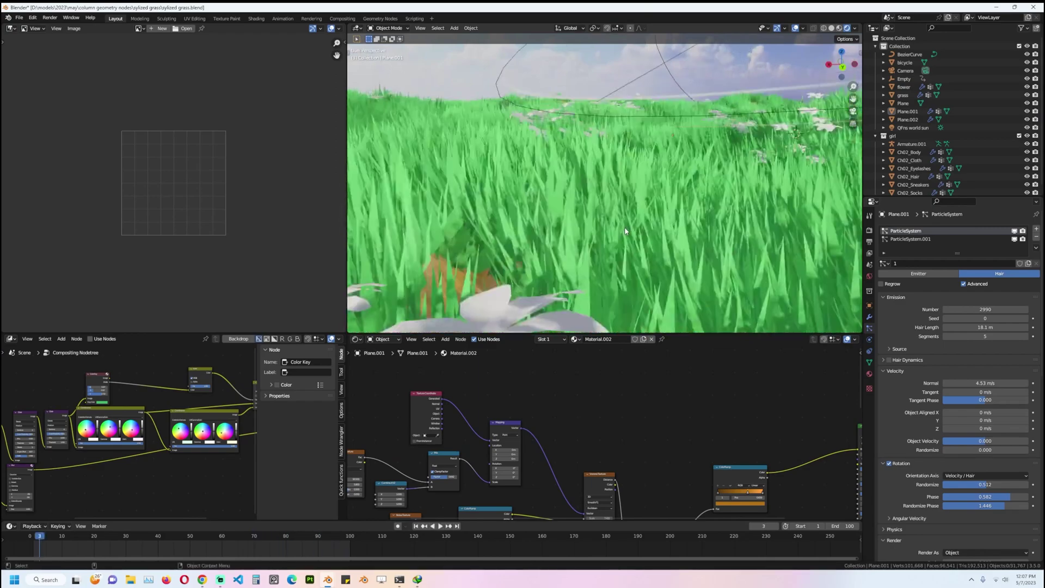
scroll(625, 231, "down", 3)
key("space")
scroll(653, 230, "down", 3)
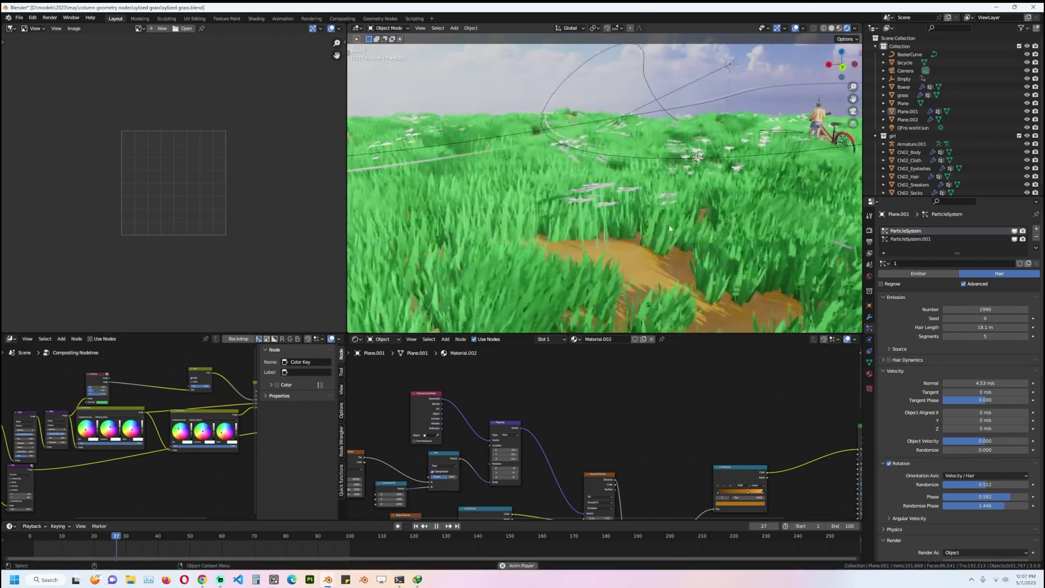
middle_click_drag(669, 228, 645, 227)
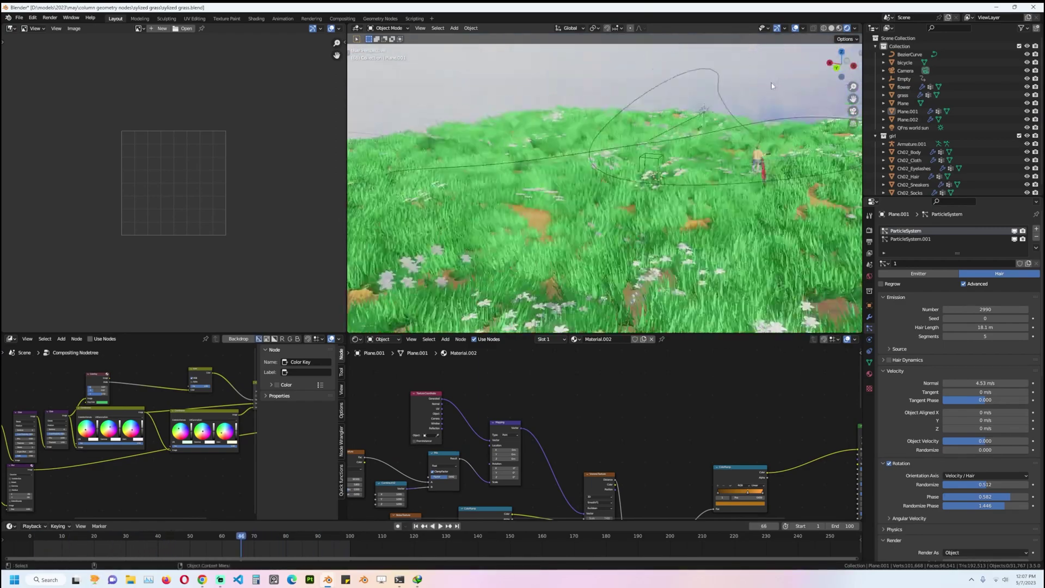
middle_click_drag(772, 83, 671, 79)
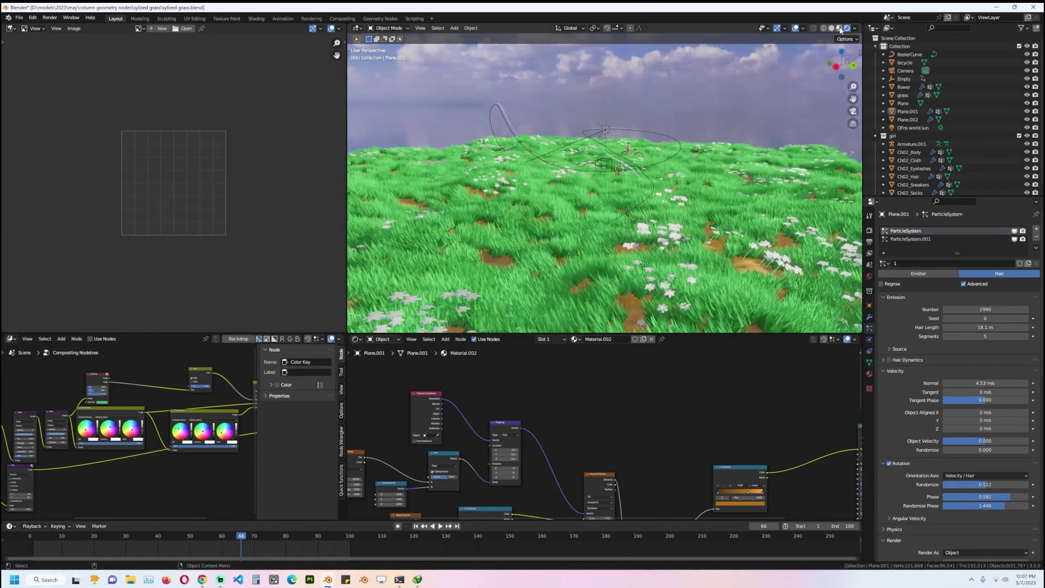
Step: Show the compositing node tree, enable its nodes with the viewport compositor, and play the scene
left_click(364, 340)
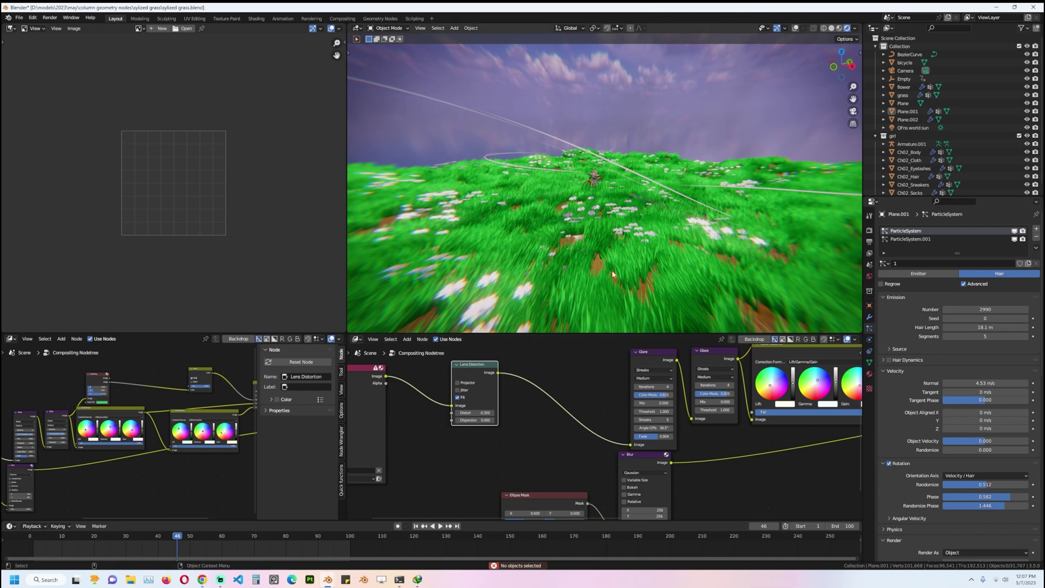
key("space")
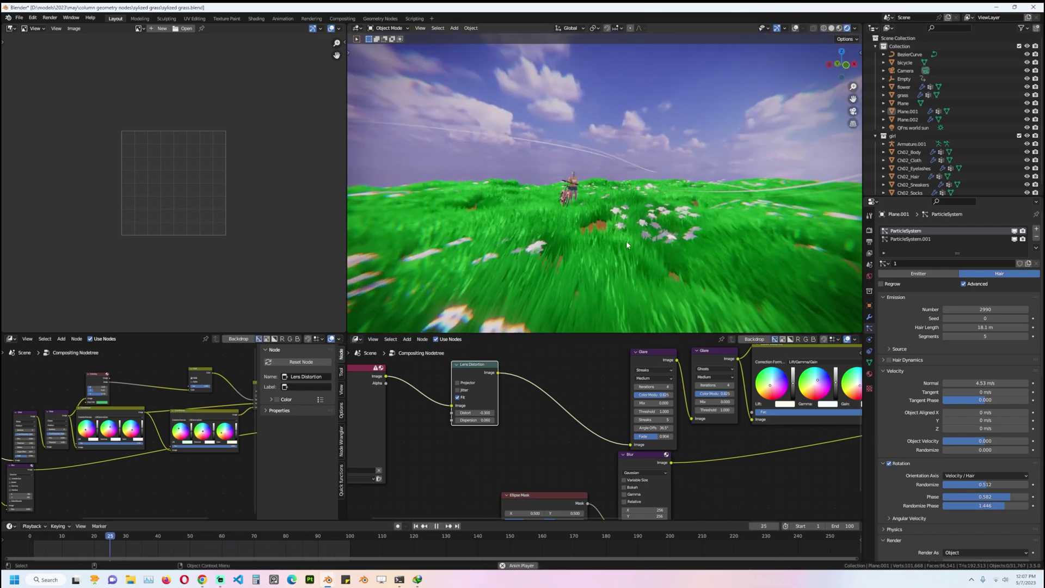
key("space")
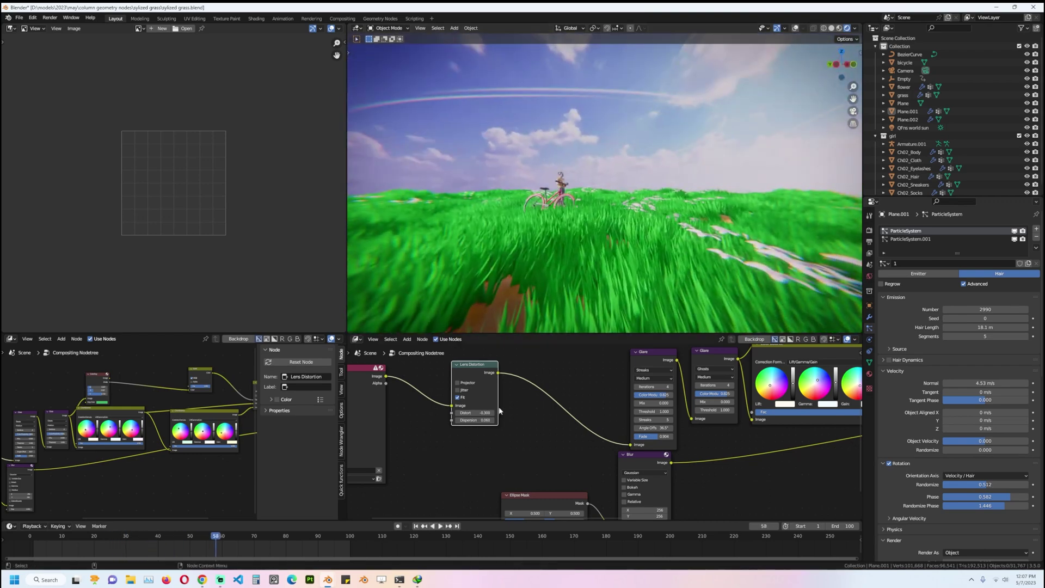
Step: Set the Lens Distortion node's Dispersion to 0.080 and play the scene to preview the effect
scroll(498, 412, "up", 2)
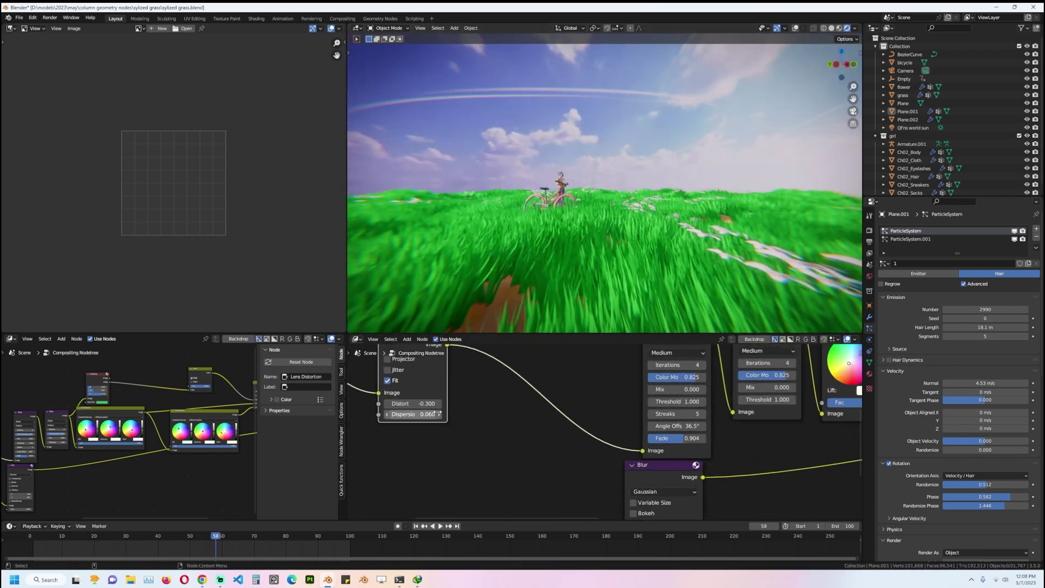
left_click_drag(422, 415, 457, 415)
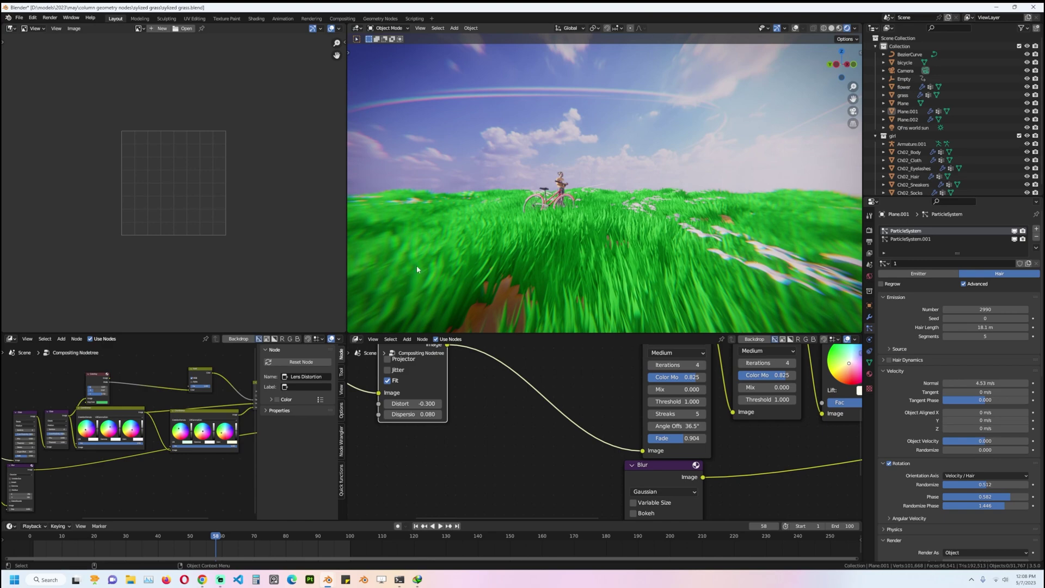
key("space")
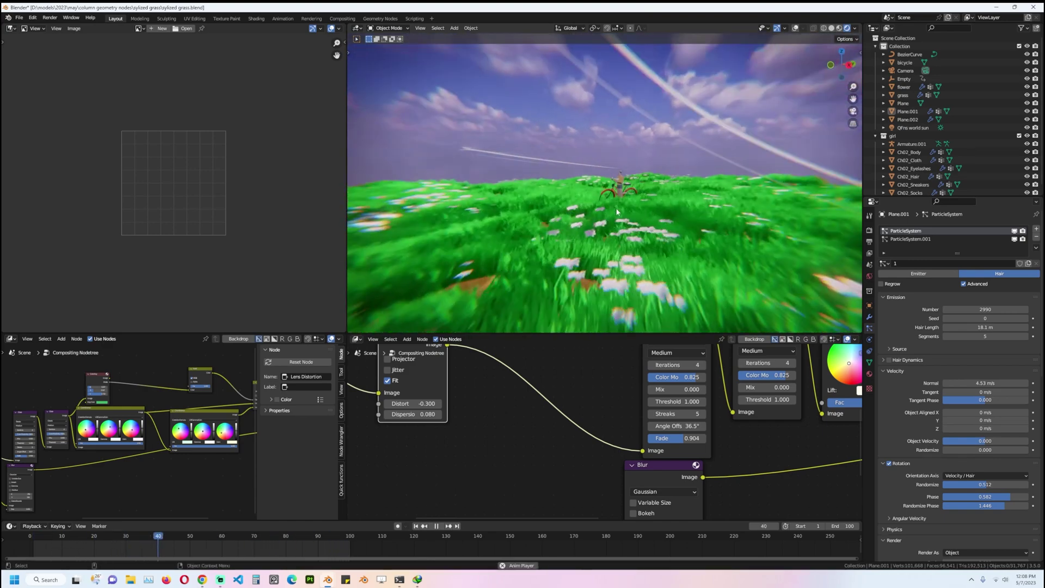
key("space")
scroll(556, 429, "down", 2)
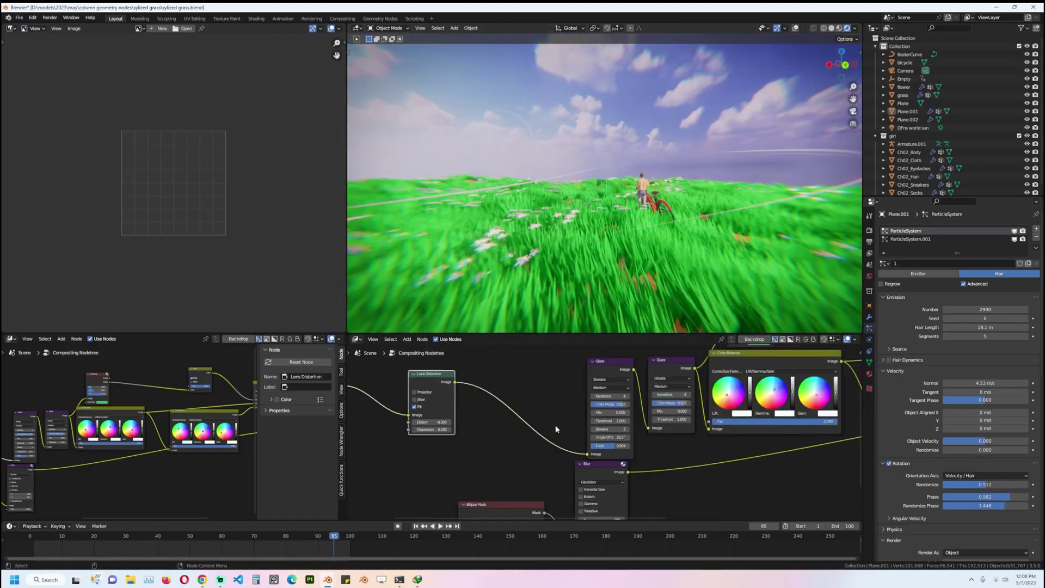
Step: Add a point light on the grass near the girl, set its power to 10000 W, and play the scene
middle_click_drag(563, 150, 581, 184)
scroll(594, 177, "up", 3)
key("shift+a")
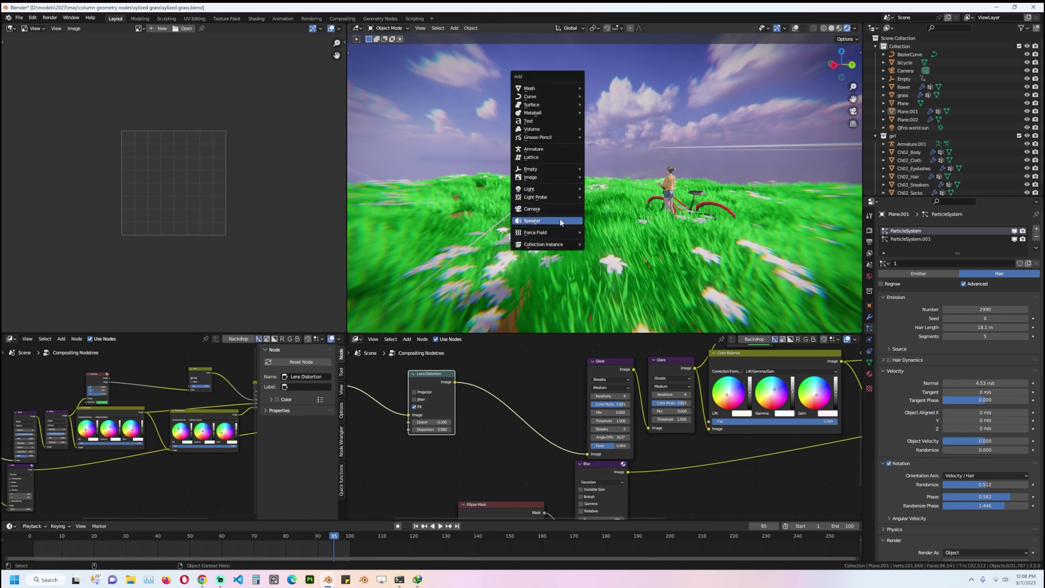
left_click(597, 191)
key("g")
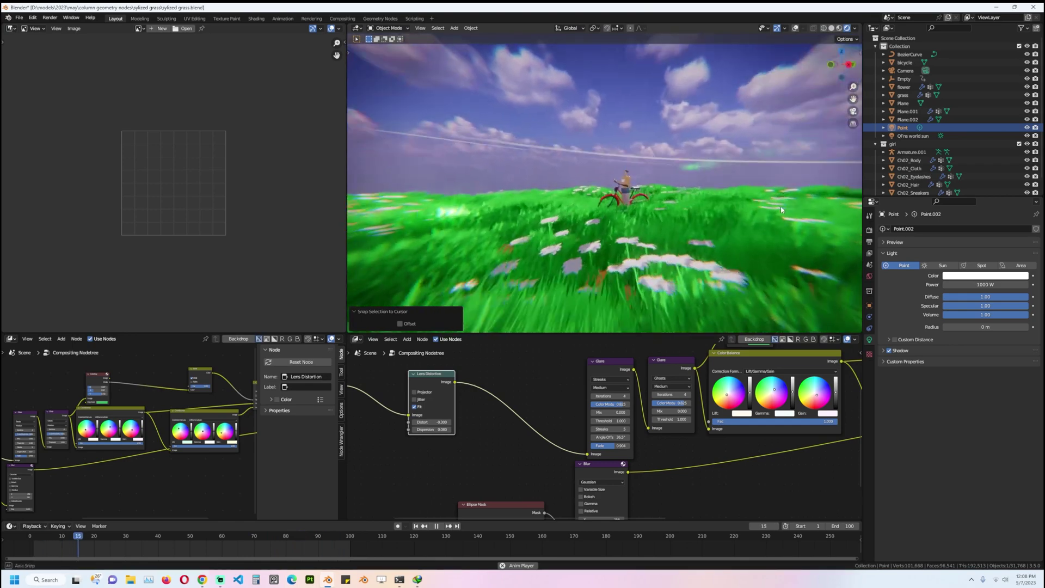
key("Escape")
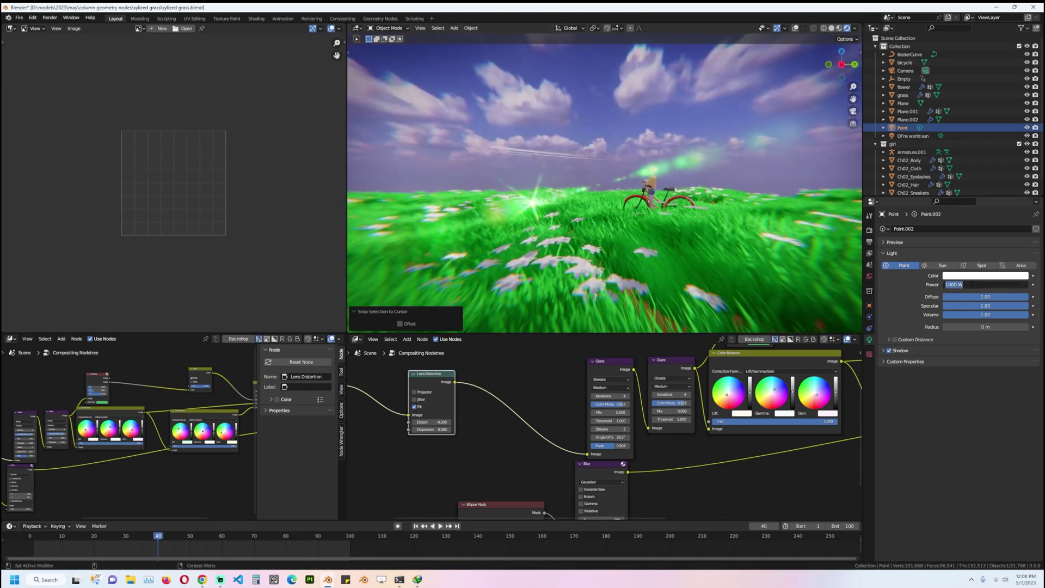
key("Return")
key("space")
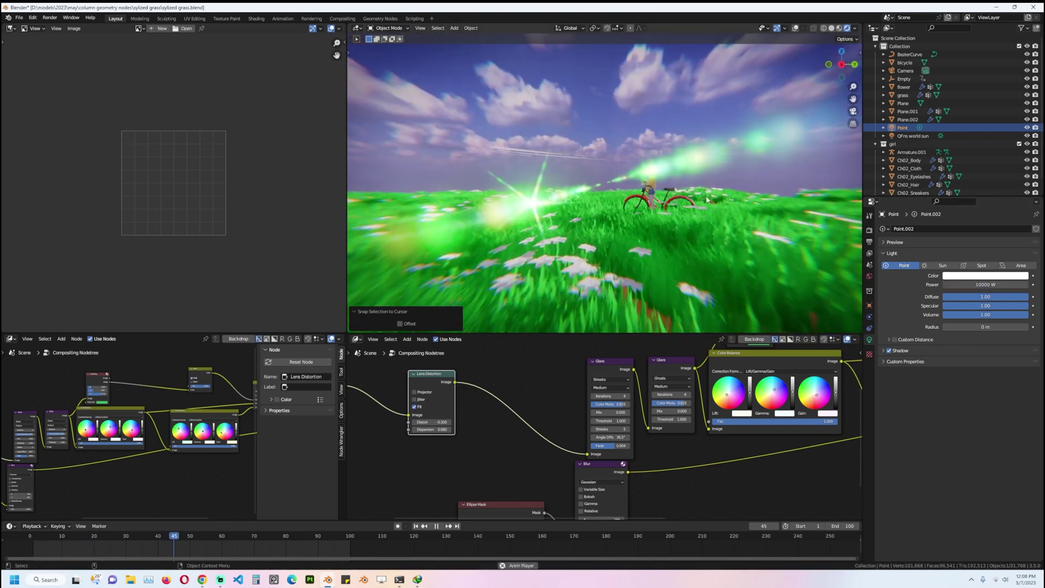
Step: Mute and re-enable the Streaks and Ghosts Glare nodes to compare their effect, and delete the point light
key("Escape")
left_click(658, 362)
key("m")
left_click(647, 363)
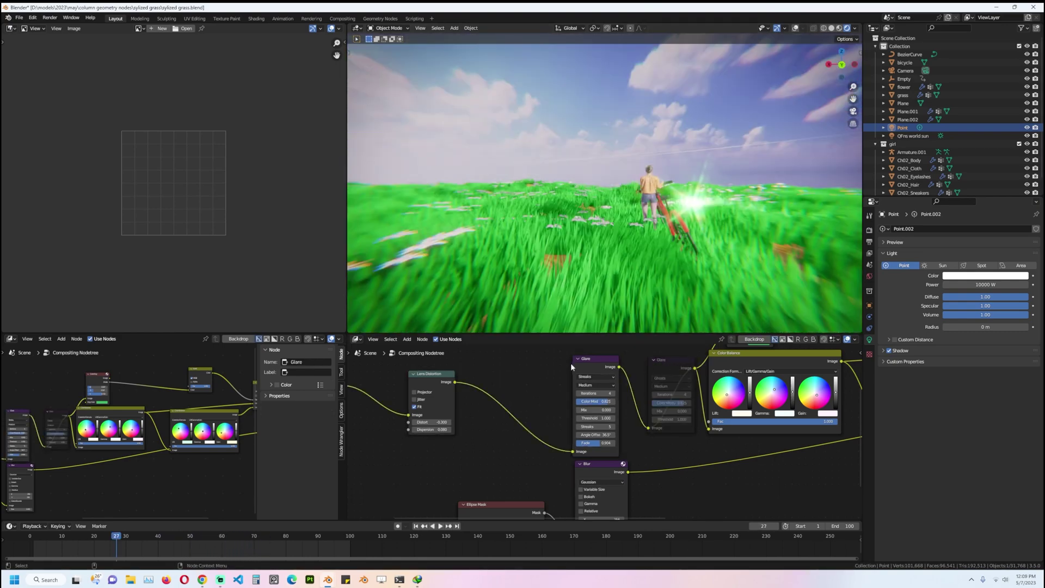
left_click(606, 369)
key("m")
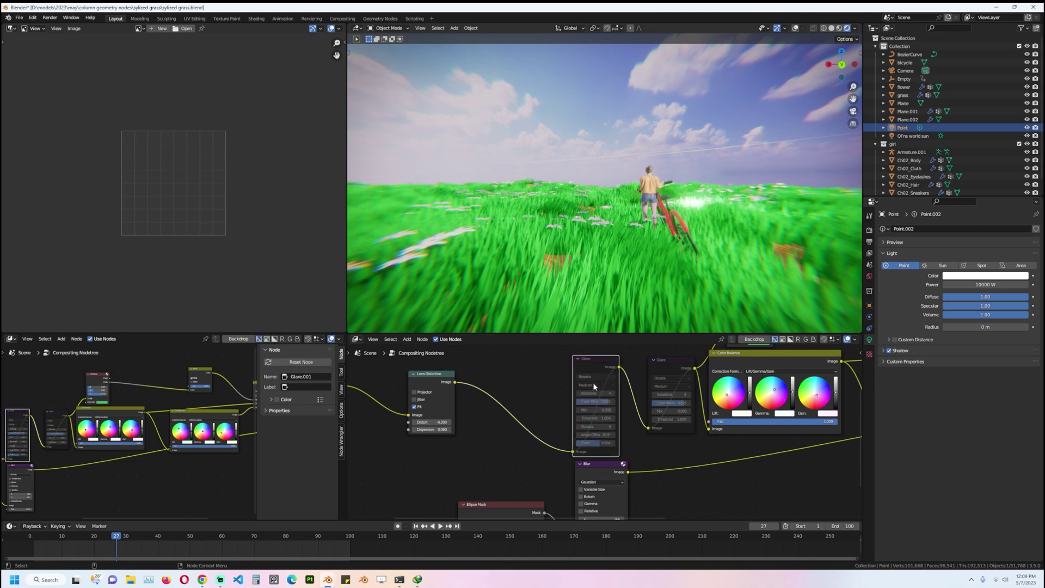
key("m")
left_click(664, 370)
key("m")
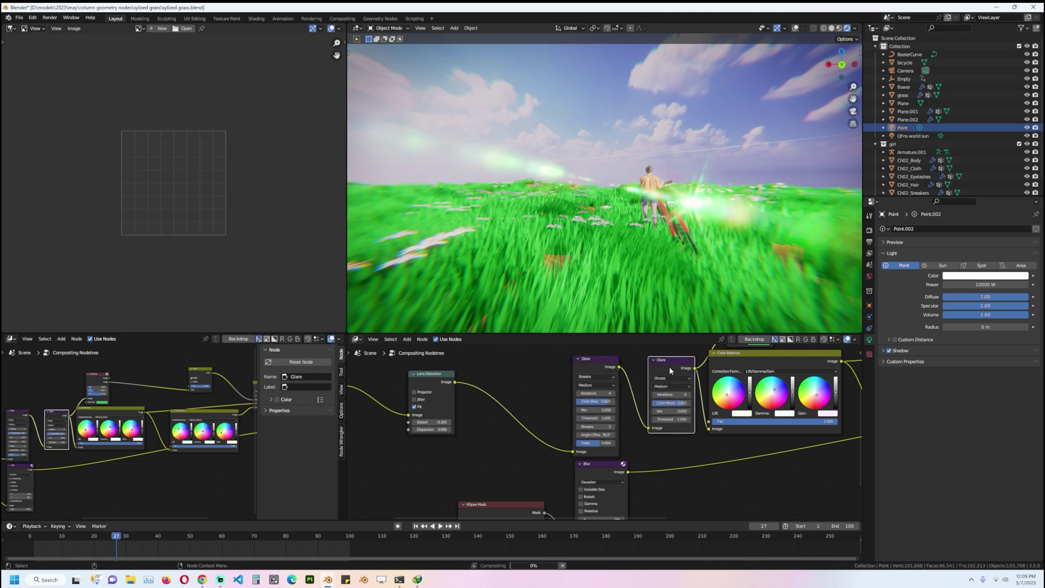
key("Delete")
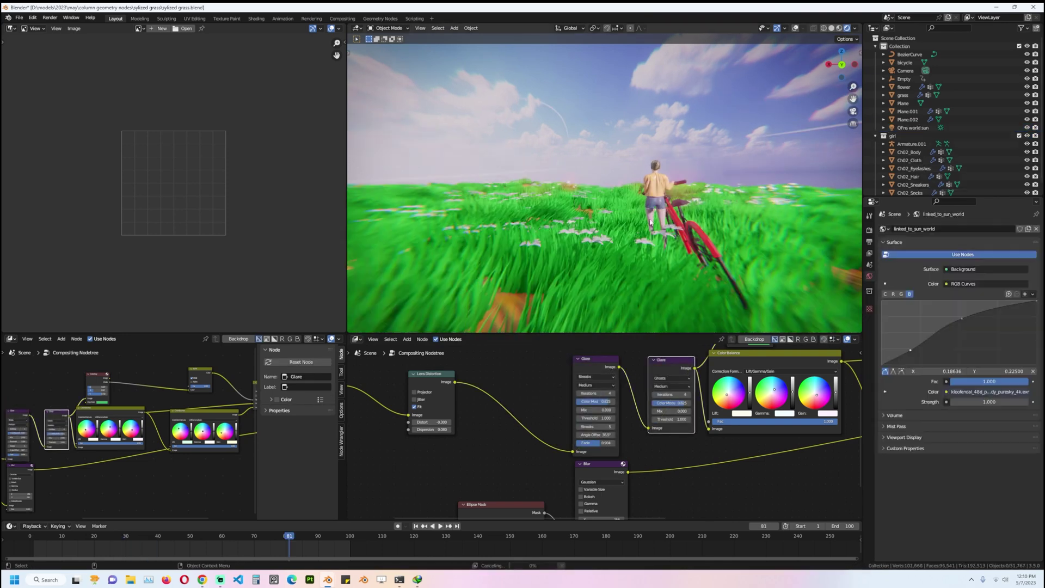
scroll(648, 368, "up", 1)
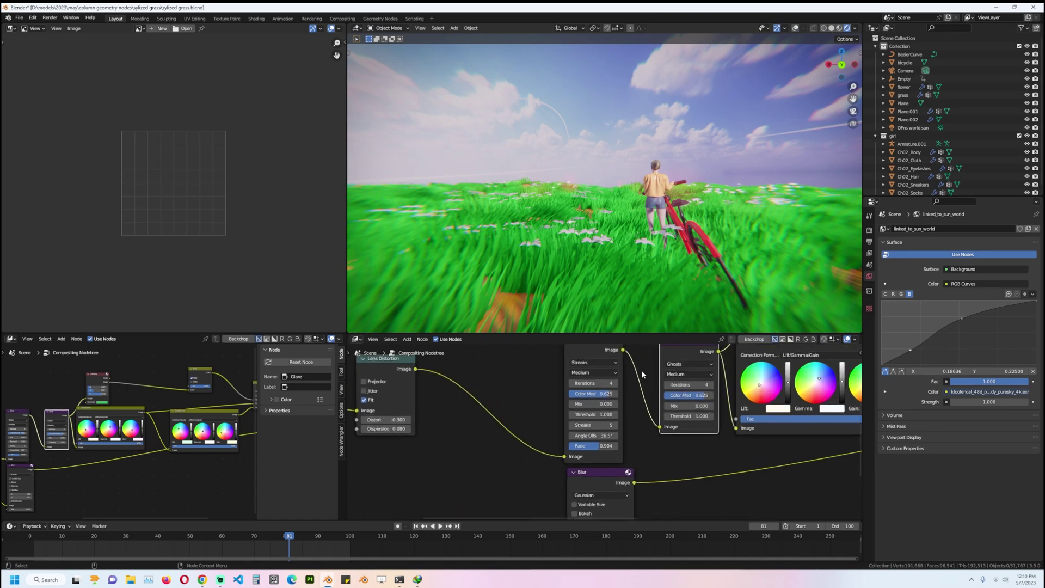
middle_click_drag(651, 358, 629, 389)
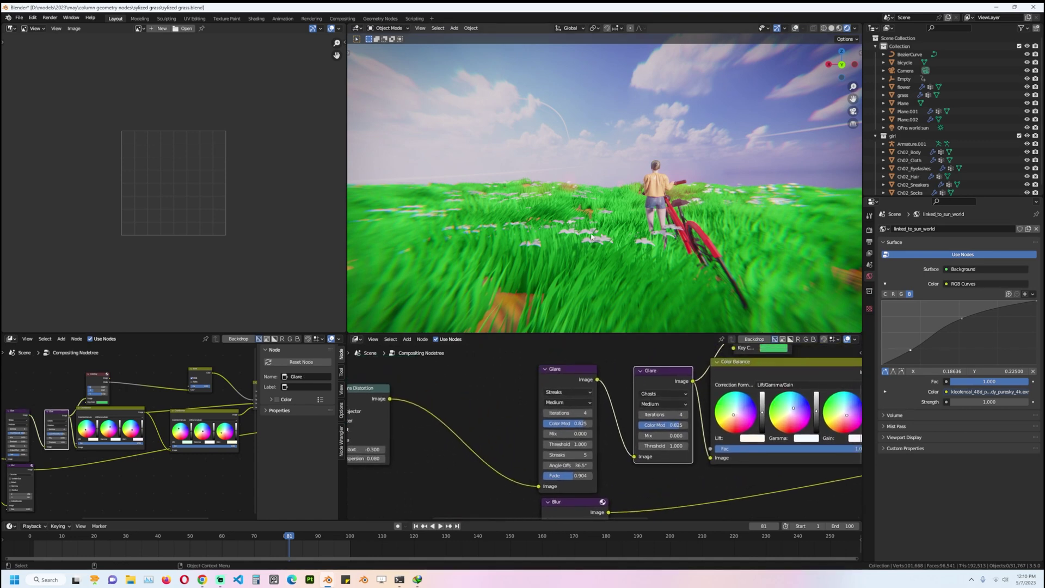
middle_click_drag(593, 234, 598, 259)
key("shift+a")
mouse_move(569, 170)
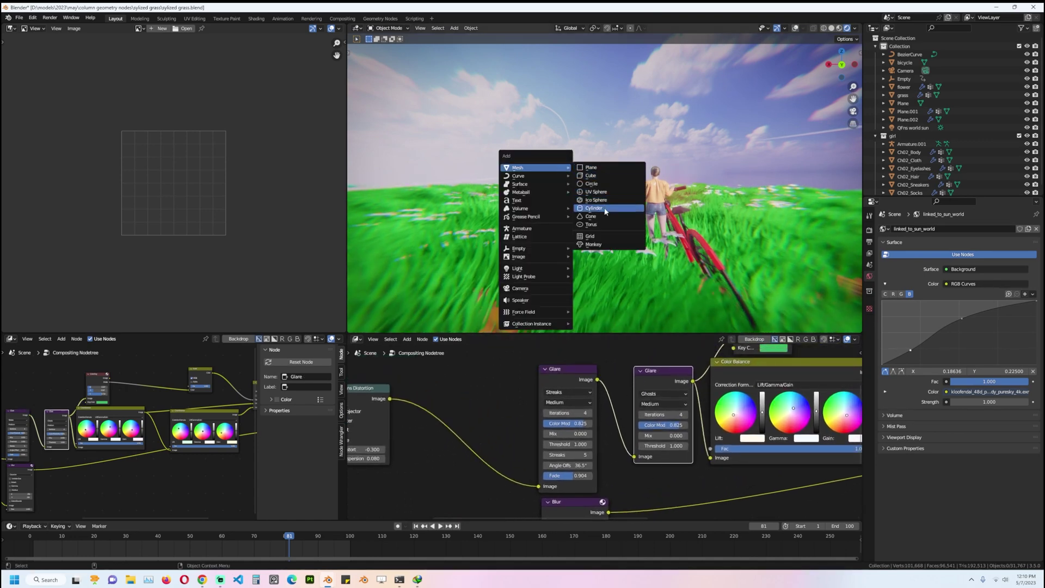
left_click(596, 192)
key("g")
left_click(599, 207)
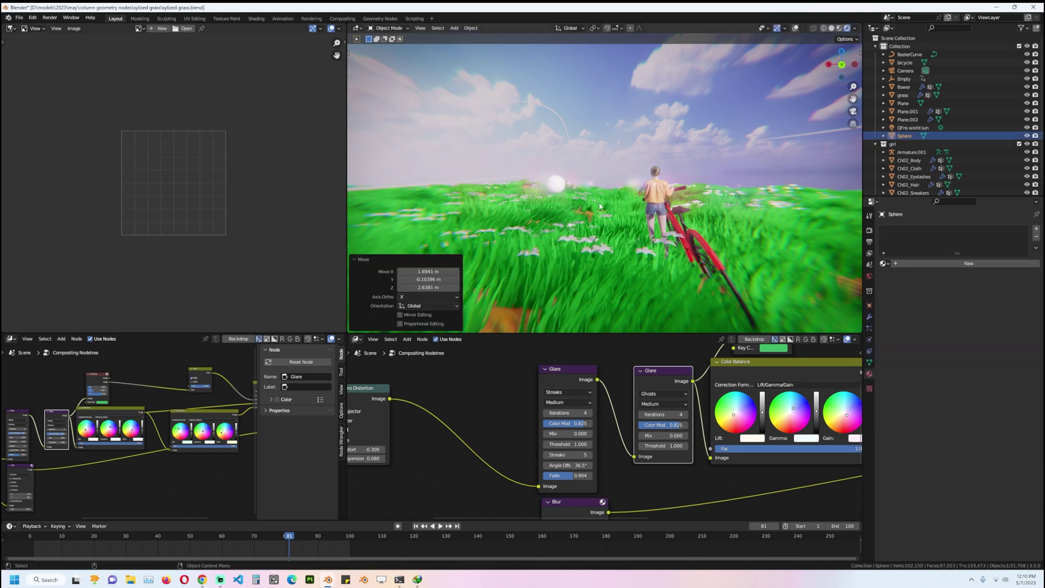
key("Delete")
key("shift+a")
mouse_move(520, 200)
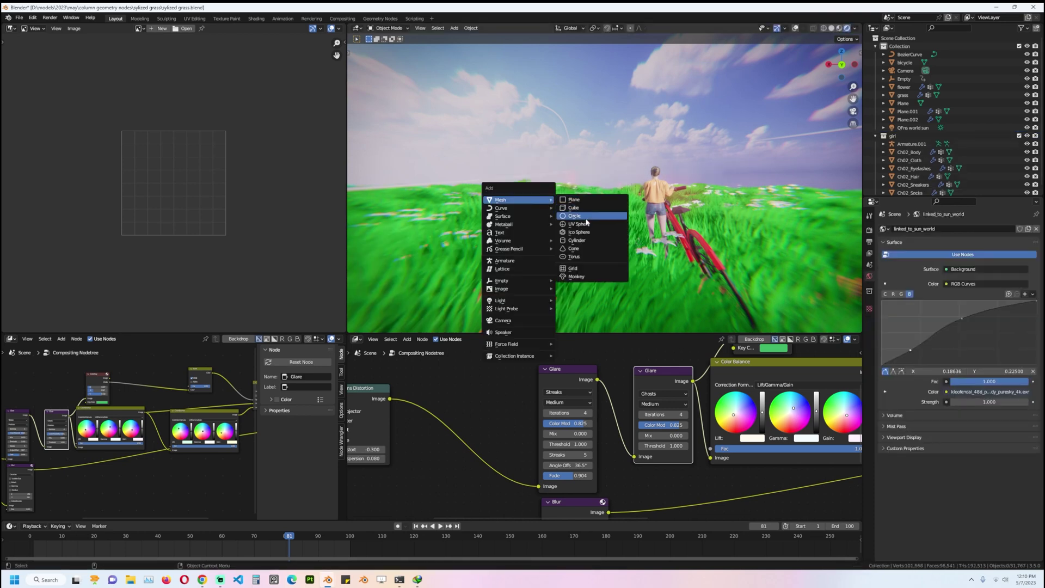
left_click(586, 227)
key("Delete")
Step: Add a UV sphere, scale it down, and place it just above the grass beside the girl
key("shift+a")
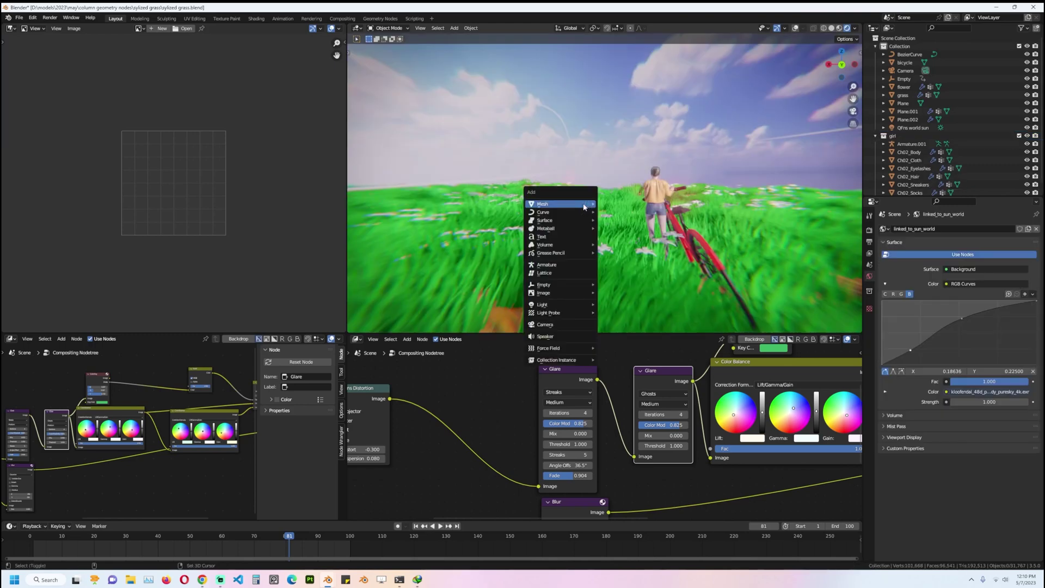
mouse_move(576, 203)
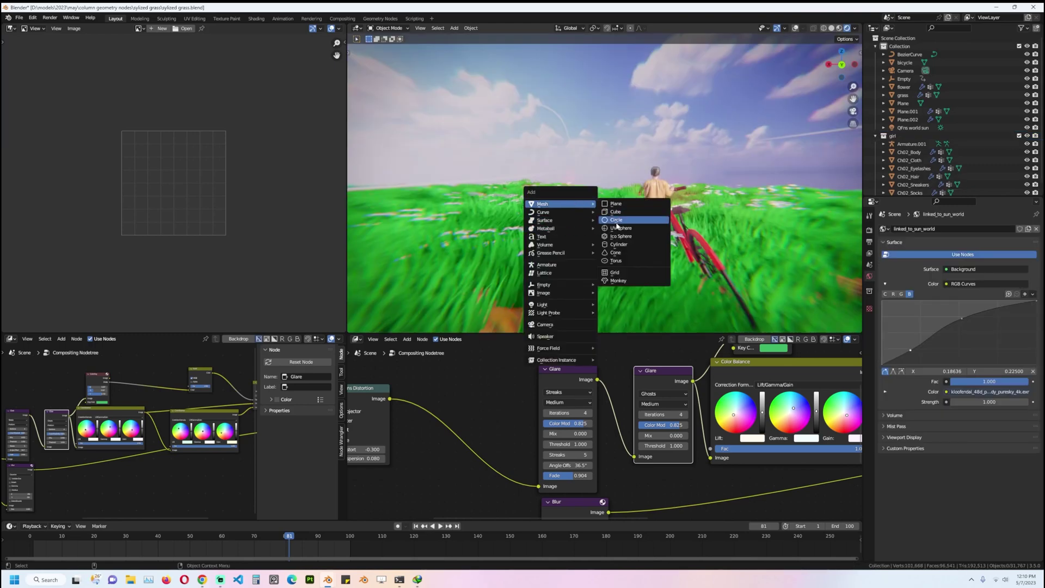
left_click(620, 230)
key("s")
left_click(604, 206)
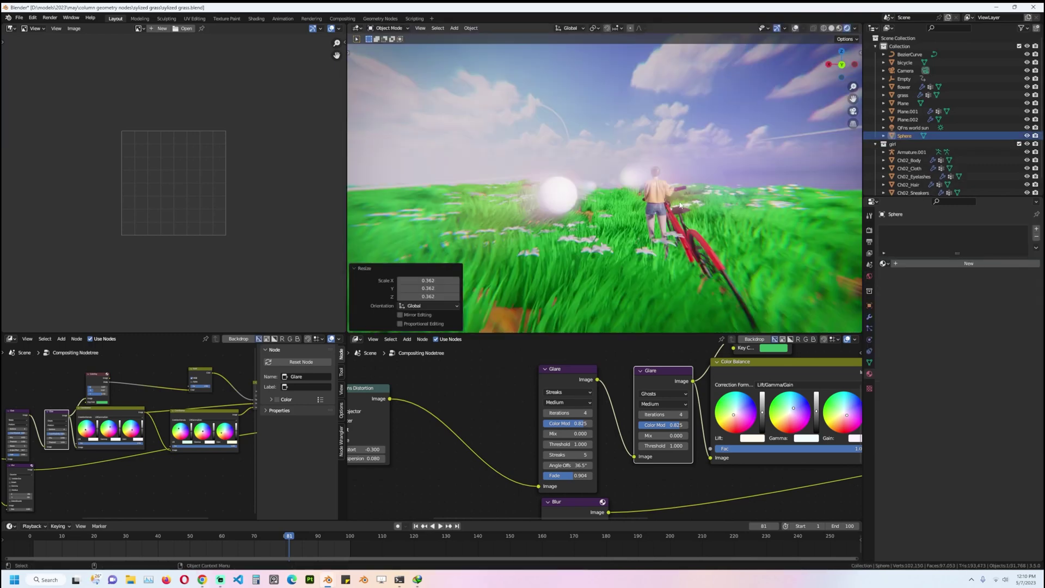
key("s")
left_click(599, 202)
key("g")
left_click(582, 194)
key("g")
left_click(603, 193)
Step: Give the sphere a new material with an Emission surface and a strength of 1000
left_click(944, 266)
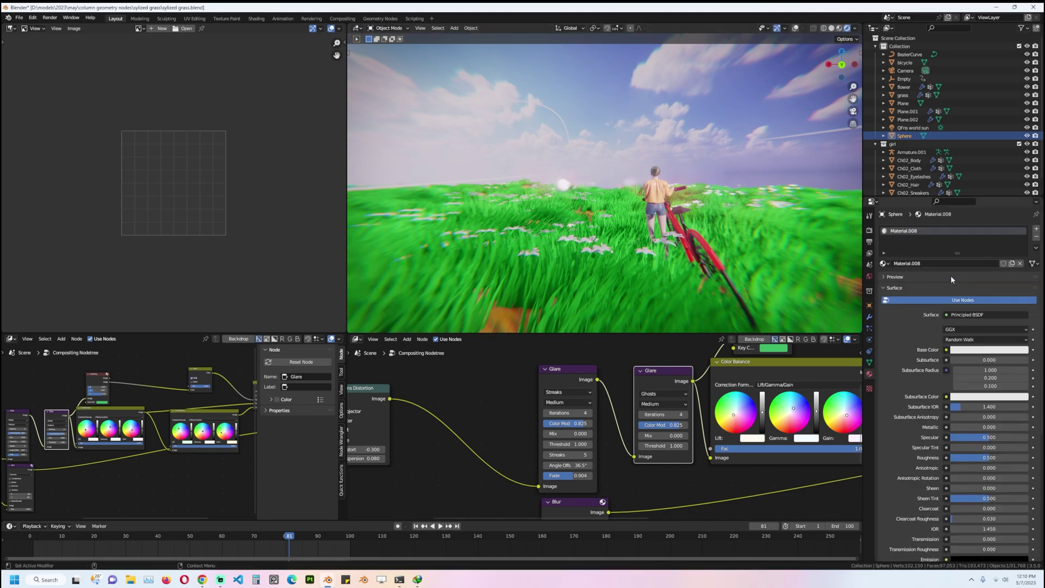
left_click(967, 315)
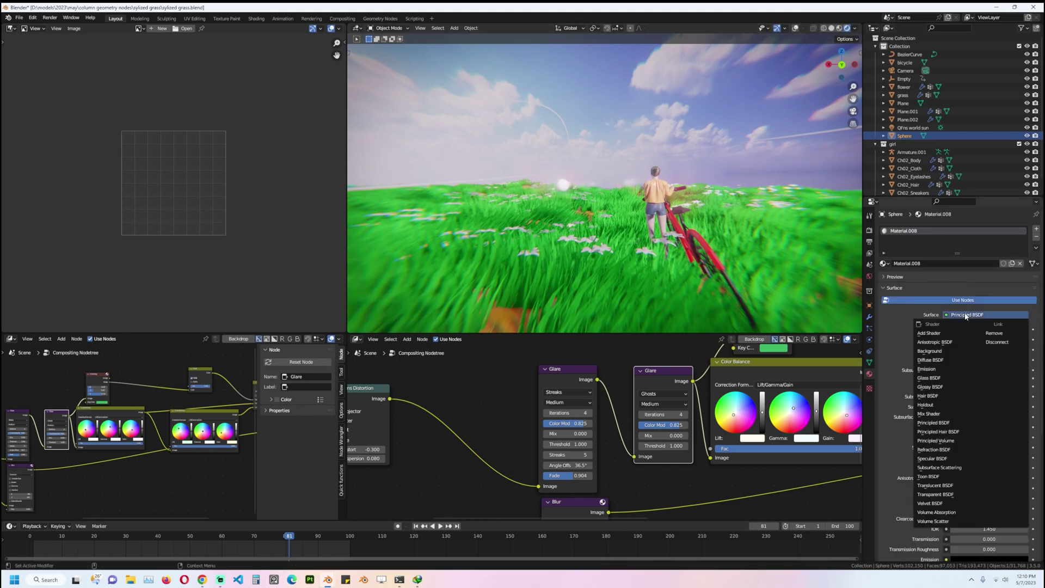
left_click(932, 371)
type("1000")
key("Return")
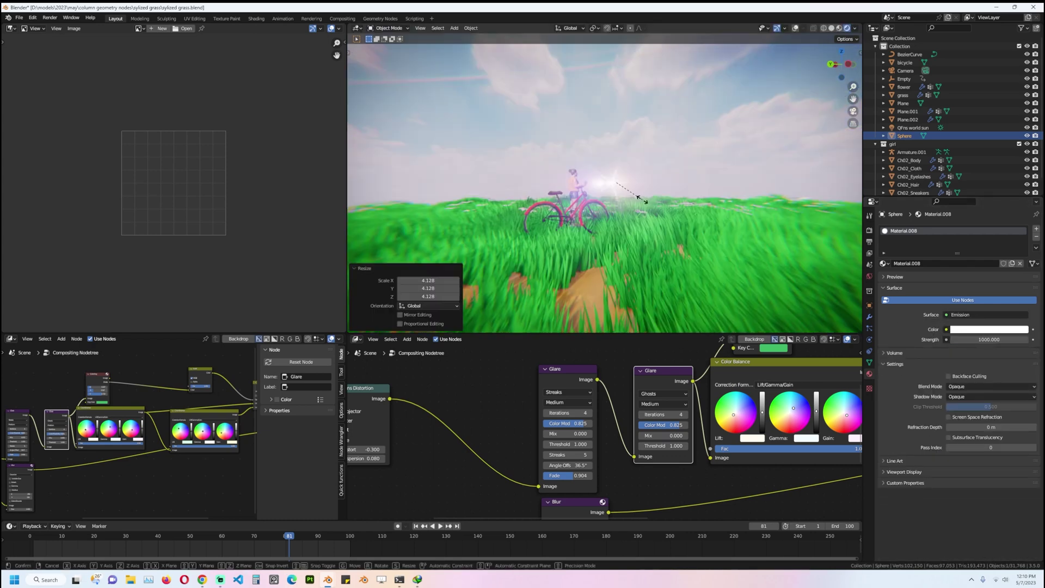
Step: Resize the glowing sphere and raise it into the sky above the girl with the bicycle
key("s")
left_click(641, 188)
key("g")
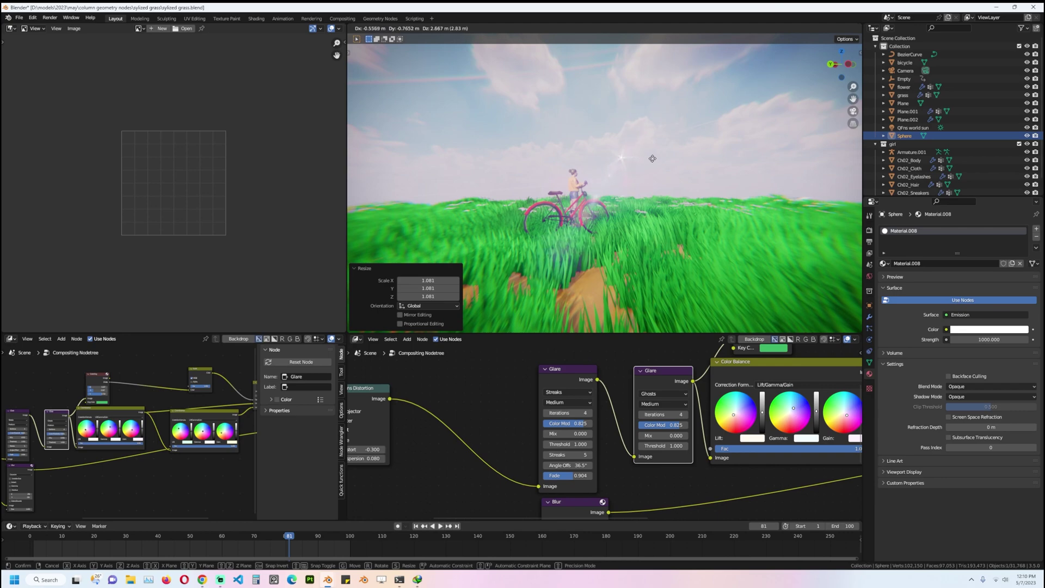
left_click(664, 161)
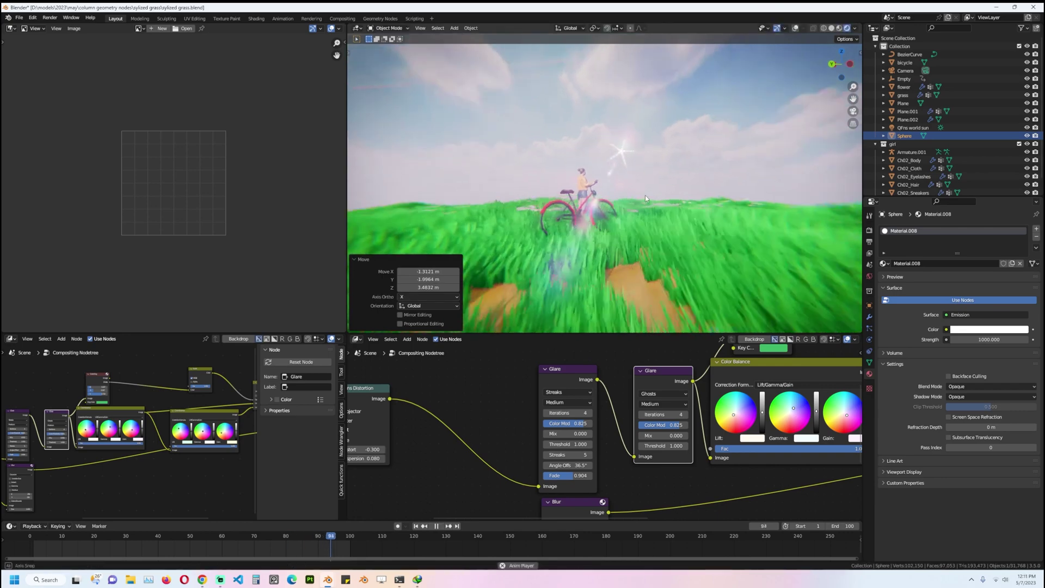
key("s")
left_click(670, 204)
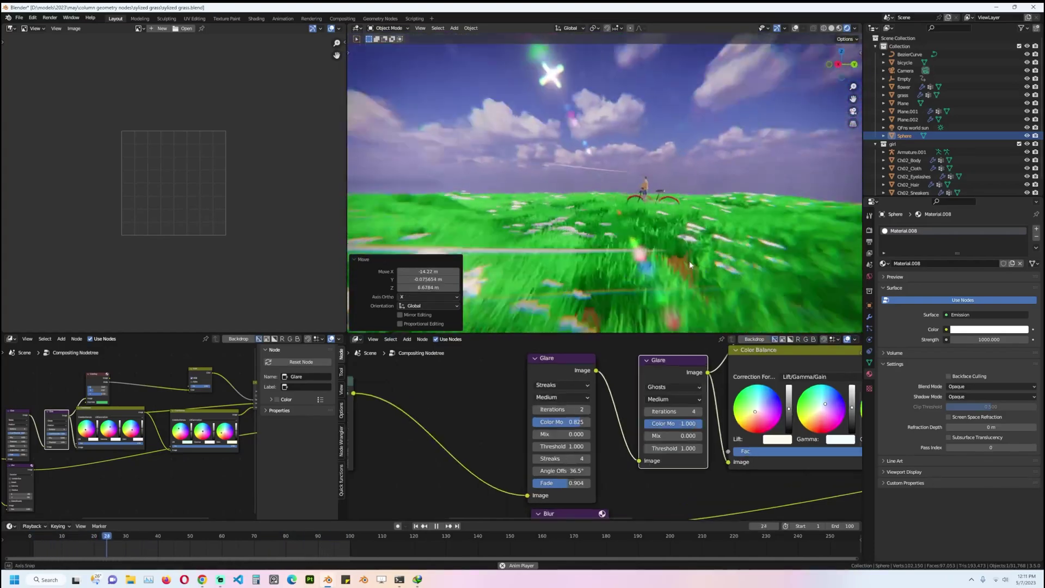
Step: Examine the first Color Balance node and the Ellipse Mask and Blur nodes in the compositing tree while the scene plays
scroll(700, 422, "down", 2)
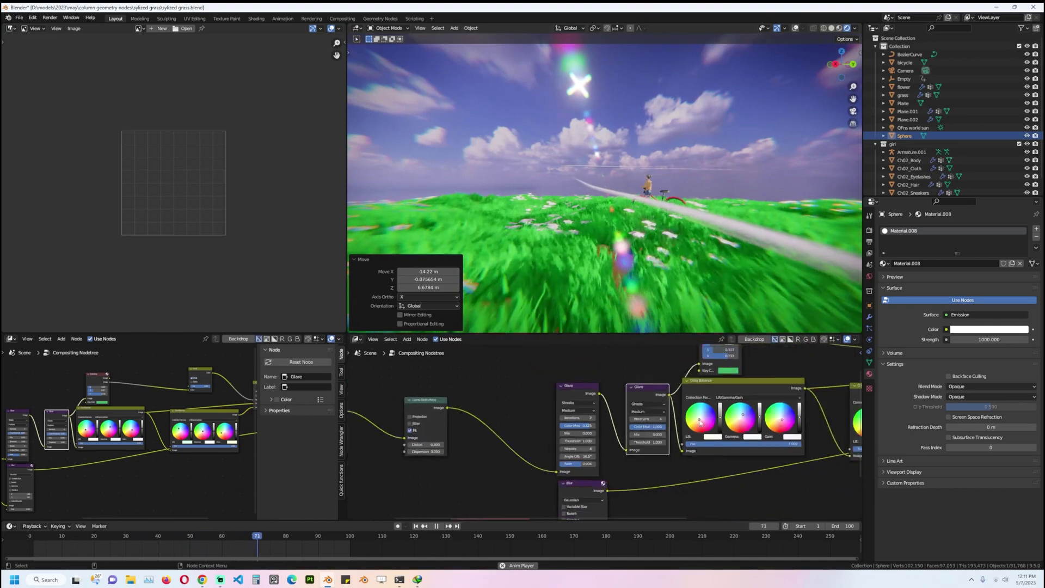
middle_click_drag(701, 422, 581, 384)
left_click(641, 390)
scroll(581, 385, "up", 3)
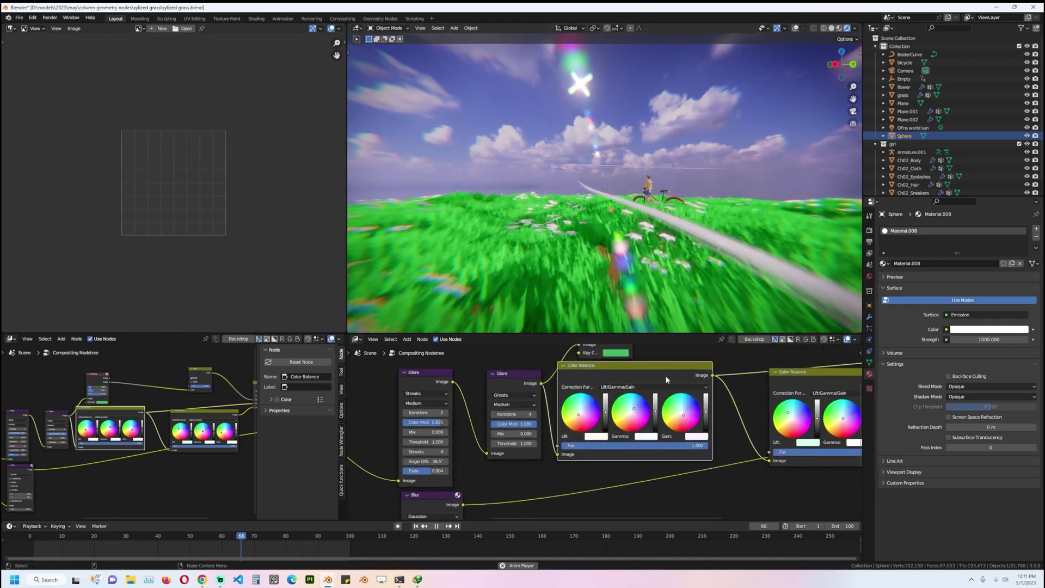
scroll(666, 377, "down", 2)
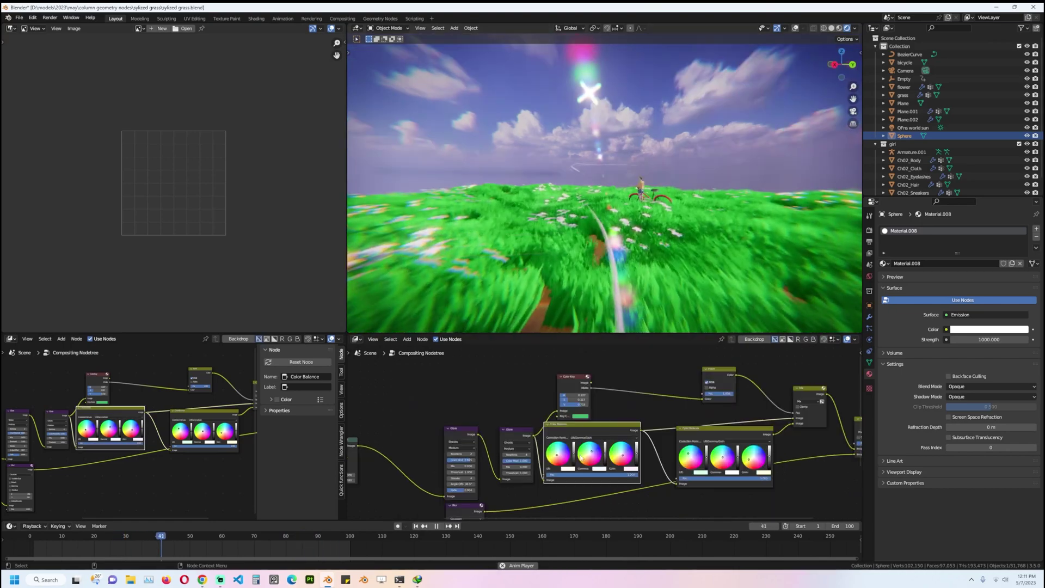
scroll(581, 456, "down", 3)
middle_click_drag(580, 456, 652, 392)
scroll(594, 427, "up", 7)
middle_click_drag(437, 440, 551, 409)
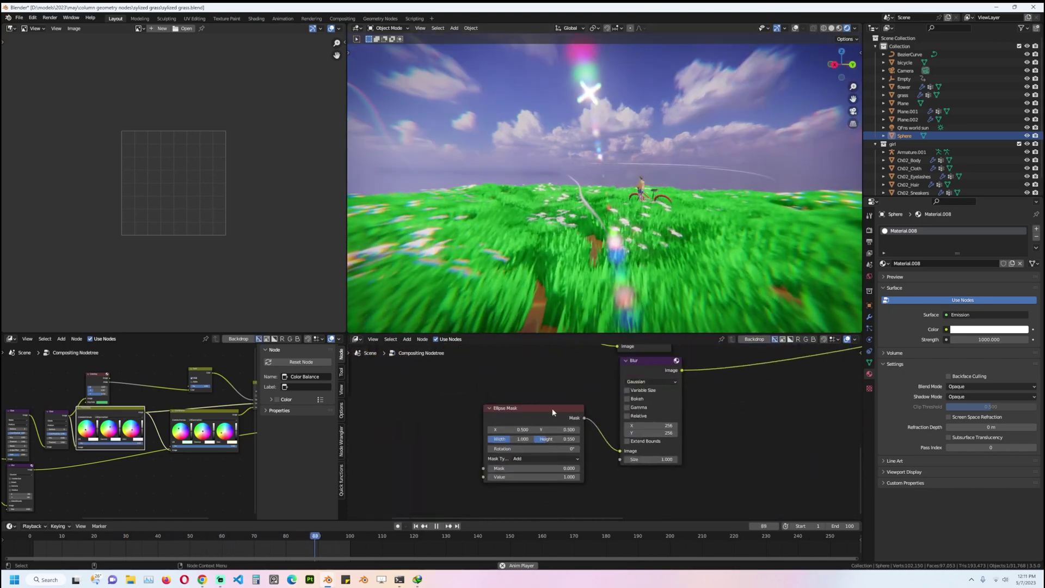
key("shift+a")
mouse_move(441, 483)
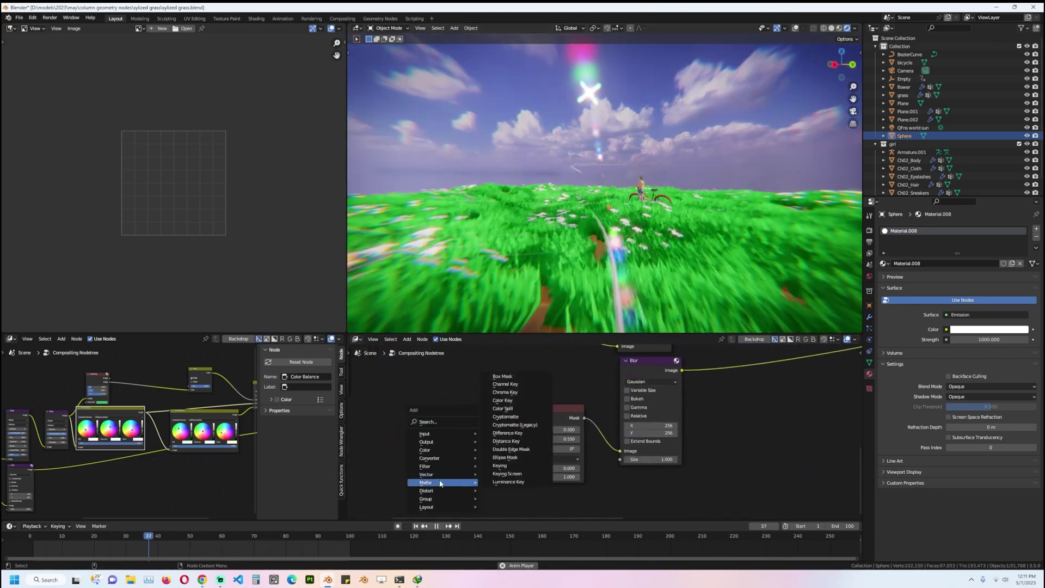
key("Escape")
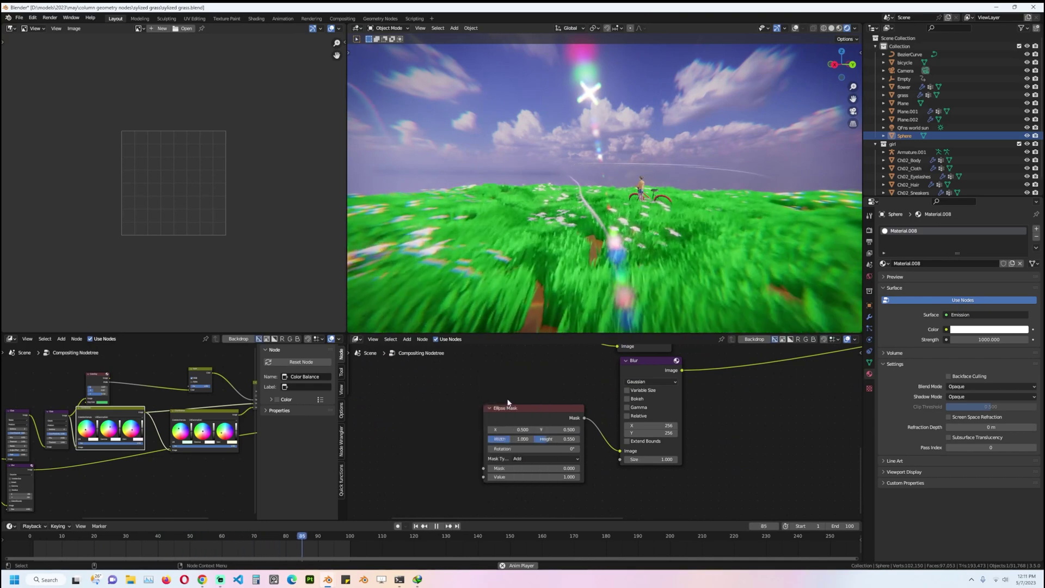
key("space")
Step: Preview the Ellipse Mask node's output in the viewport and increase its Height slightly
left_click(572, 417, "ctrl+shift")
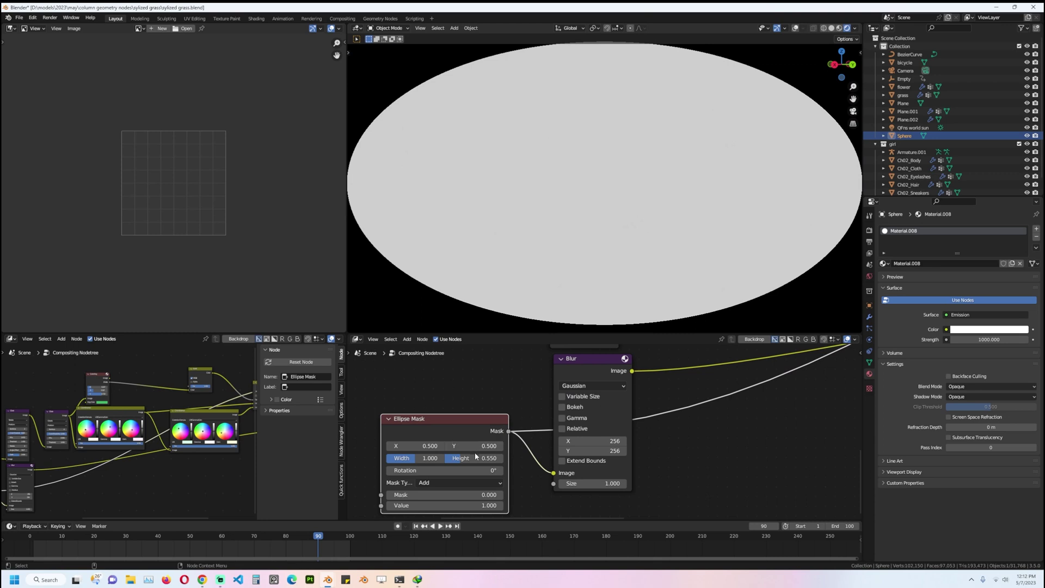
mouse_move(461, 458)
left_mouse_down()
mouse_move(484, 457)
mouse_move(454, 457)
mouse_move(468, 458)
left_mouse_up()
scroll(573, 440, "down", 1)
scroll(573, 440, "down", 3)
middle_click_drag(593, 438, 474, 433)
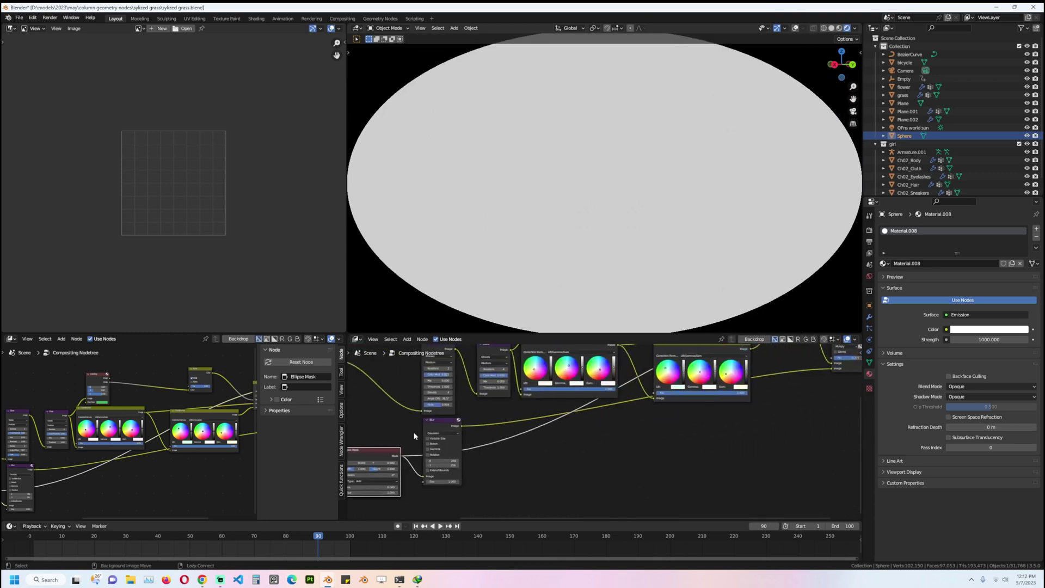
Step: Preview the Blur node's output in the viewport, and reconnect the Multiply node's output to the Composite node
left_click(453, 427)
scroll(453, 425, "down", 6)
left_click_drag(438, 447, 631, 385)
middle_click_drag(599, 436, 609, 467)
scroll(609, 466, "up", 2)
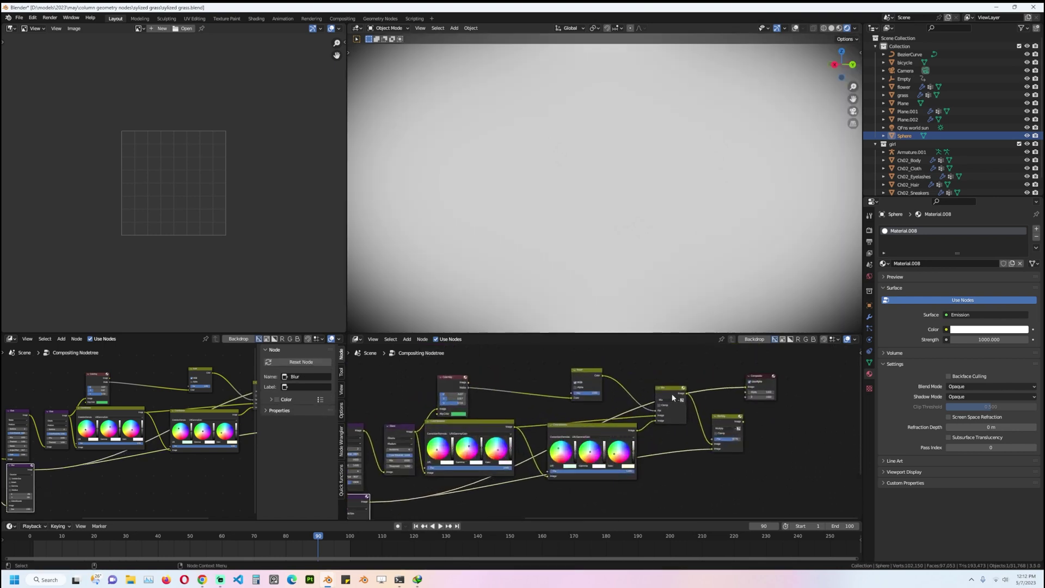
left_click(672, 393)
left_click_drag(726, 420, 747, 388)
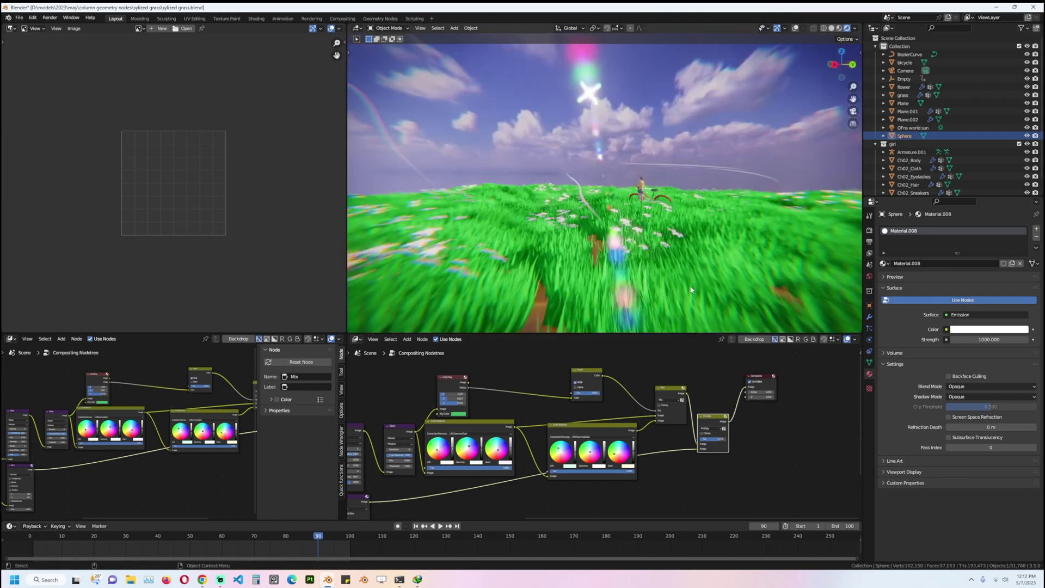
Step: Reposition the second Color Balance node slightly and select the Color Key node
scroll(629, 401, "up", 3)
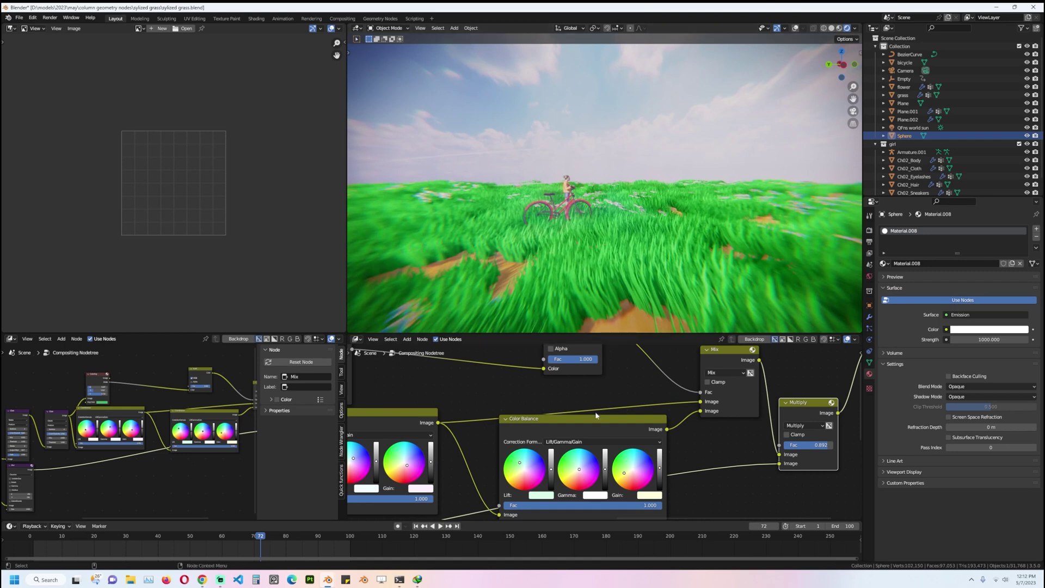
scroll(599, 426, "down", 1)
scroll(696, 430, "down", 2)
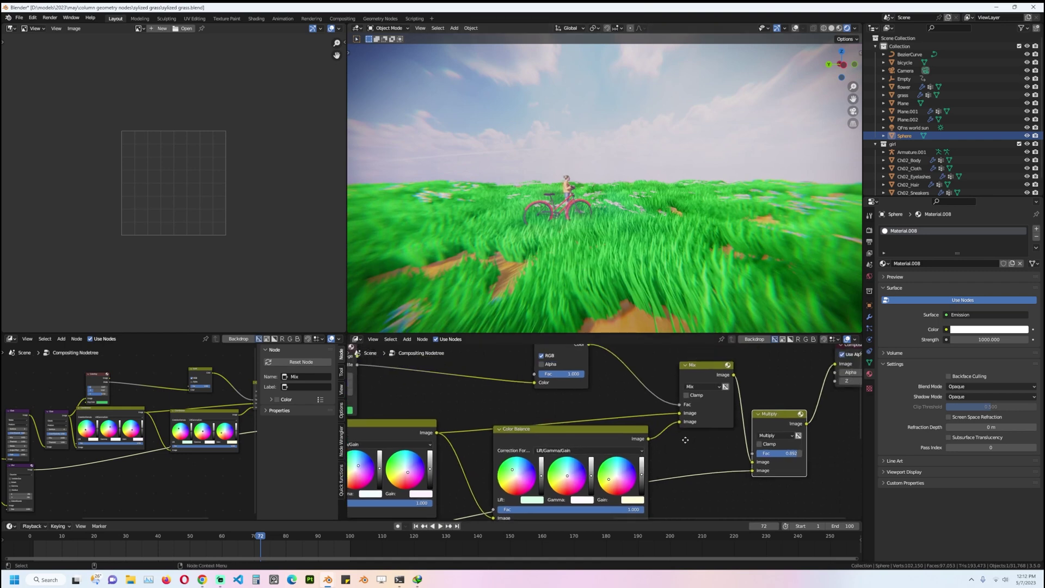
left_click(619, 432)
left_click_drag(620, 434, 634, 422)
middle_click_drag(433, 387, 516, 406)
left_click_drag(470, 388, 469, 386)
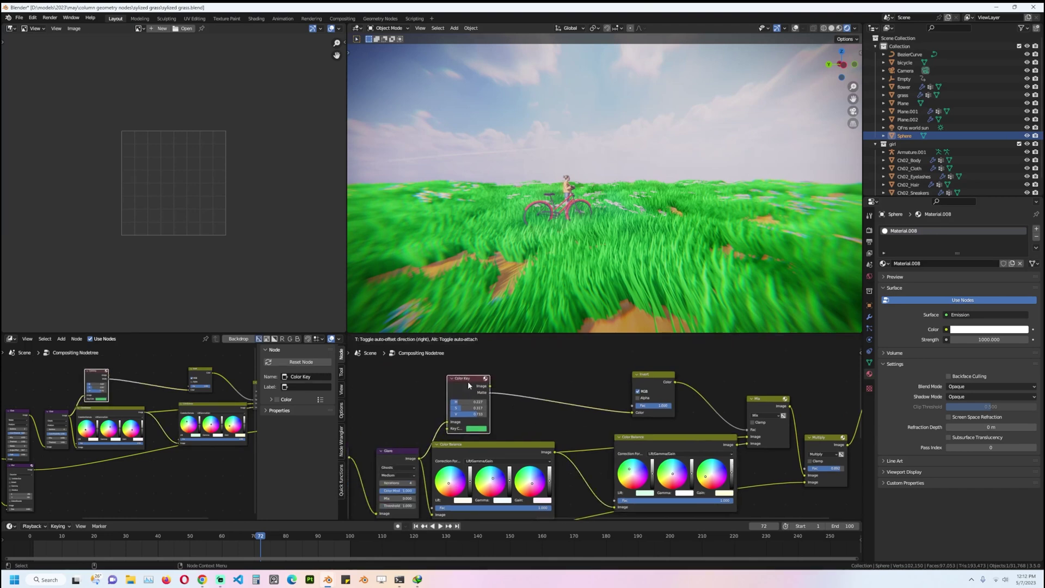
Step: Preview the Color Key node's Matte output through the Composite node and inspect the mask on the scene
scroll(543, 400, "down", 4)
middle_click_drag(541, 400, 471, 416)
scroll(453, 411, "up", 2)
left_click_drag(429, 409, 756, 412)
middle_click_drag(616, 224, 639, 250)
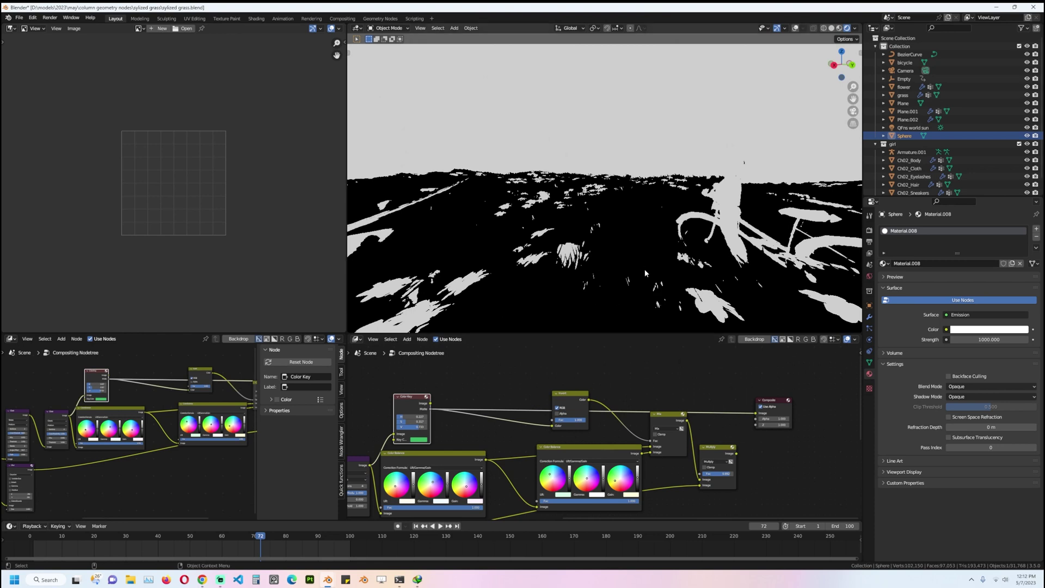
scroll(429, 429, "up", 3)
middle_click_drag(397, 422, 517, 429)
scroll(512, 433, "up", 2)
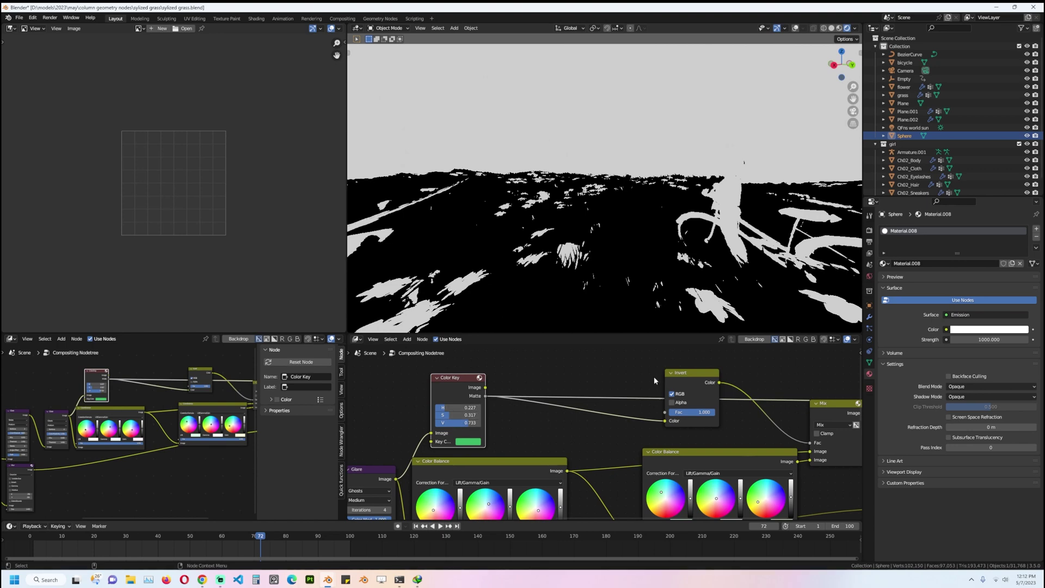
Step: Inspect the Invert node, and preview the output of the Mix node after it through the Composite node
scroll(747, 398, "down", 2)
left_click(605, 378)
middle_click_drag(812, 430, 680, 406)
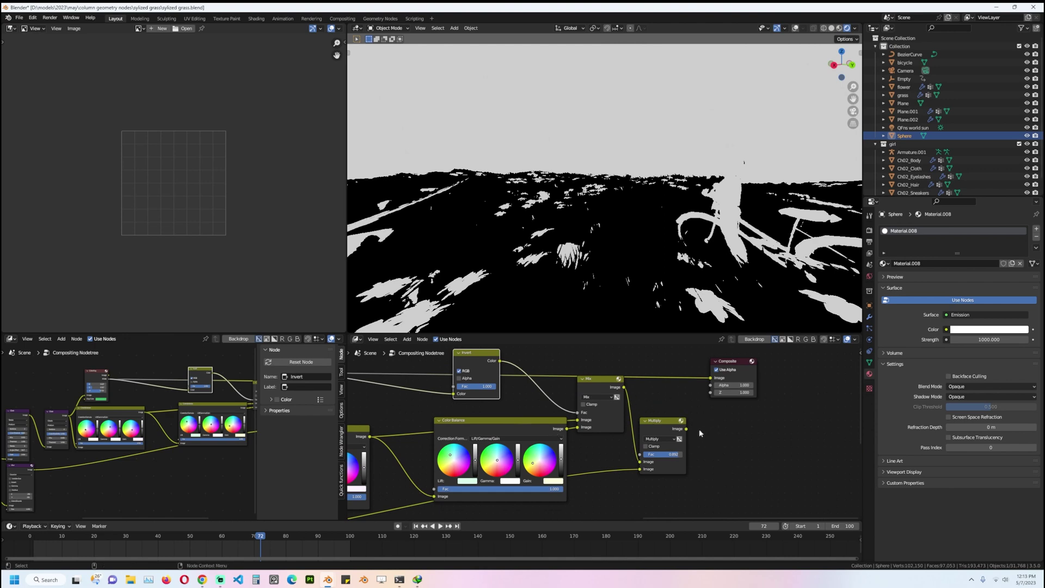
left_click_drag(626, 388, 713, 381)
scroll(615, 479, "up", 2)
middle_click_drag(615, 479, 665, 467)
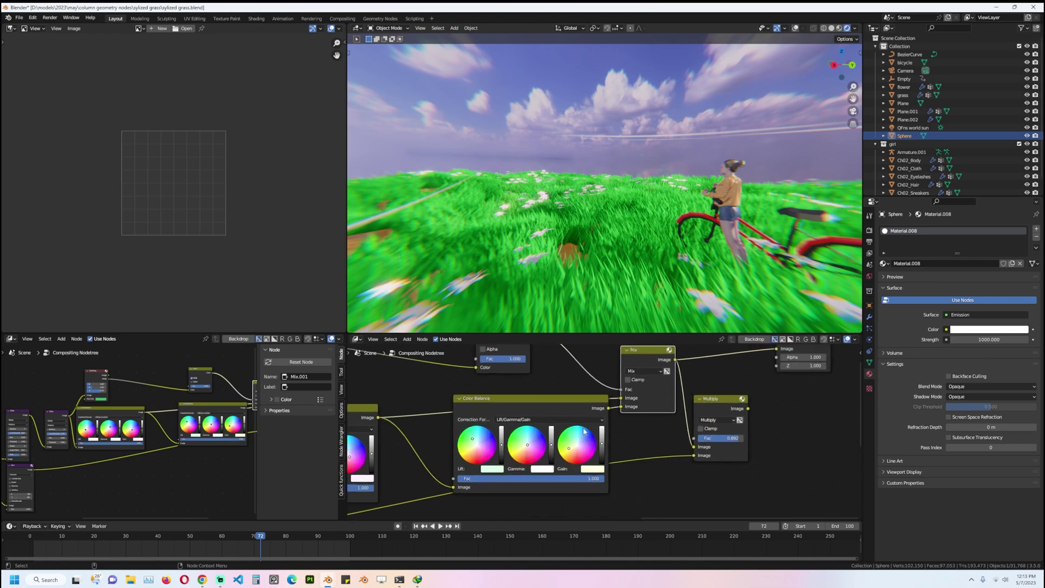
Step: Try a different Gain color on the second Color Balance node
mouse_move(570, 448)
left_mouse_down()
mouse_move(588, 432)
mouse_move(595, 444)
left_mouse_up()
middle_click_drag(681, 205, 589, 294)
left_click(569, 448)
scroll(707, 410, "down", 2)
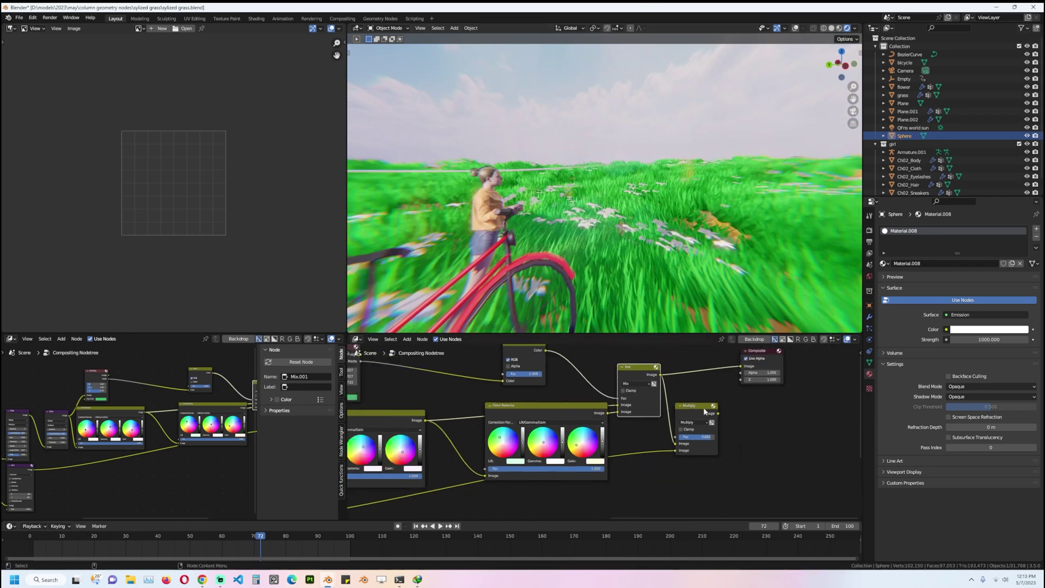
Step: Reconnect the Multiply node's output to the Composite node, and duplicate the Color Key node above the tree
left_click_drag(719, 413, 745, 367)
scroll(626, 244, "down", 4)
middle_click_drag(626, 245, 499, 261)
middle_click_drag(372, 362, 539, 422)
left_click(506, 407)
key("shift+d")
scroll(645, 413, "down", 2)
scroll(626, 391, "down", 1)
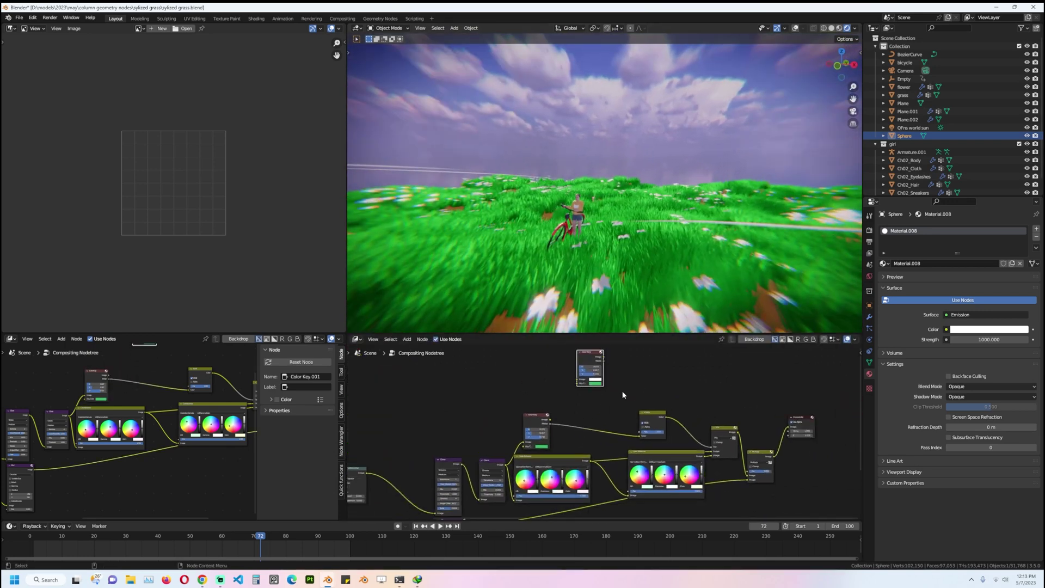
Step: Feed the Glare output into the duplicated Color Key node and connect its Image output to the Composite node
left_click_drag(506, 465, 577, 380)
scroll(625, 364, "up", 1)
middle_click_drag(626, 364, 543, 378)
left_click_drag(521, 367, 734, 451)
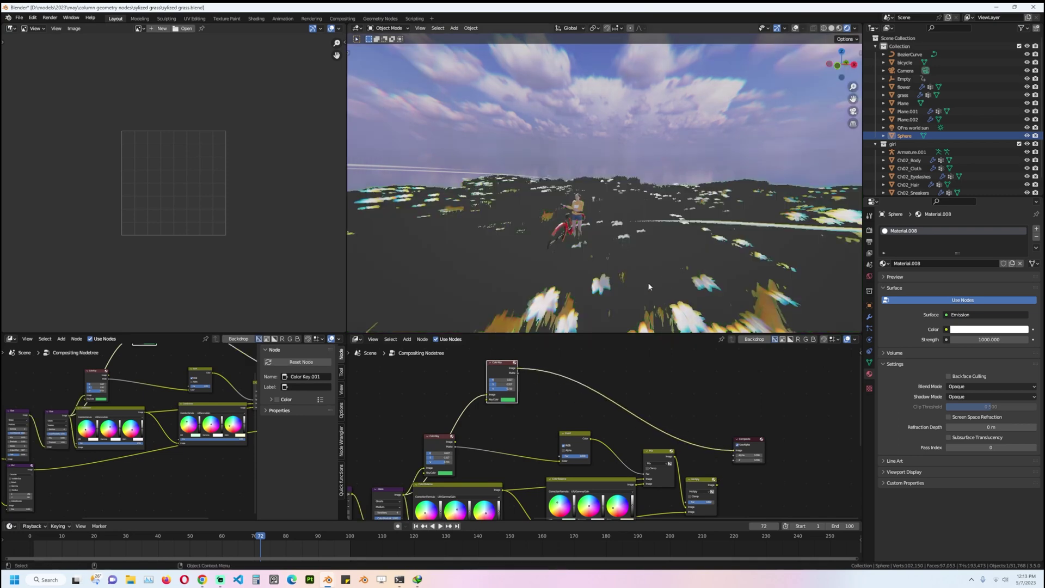
Step: Sample the blue sky as the duplicated Color Key's key color and set its tolerances to H 0.343, S 0.275, V 0.342
scroll(541, 411, "up", 3)
left_click(574, 457)
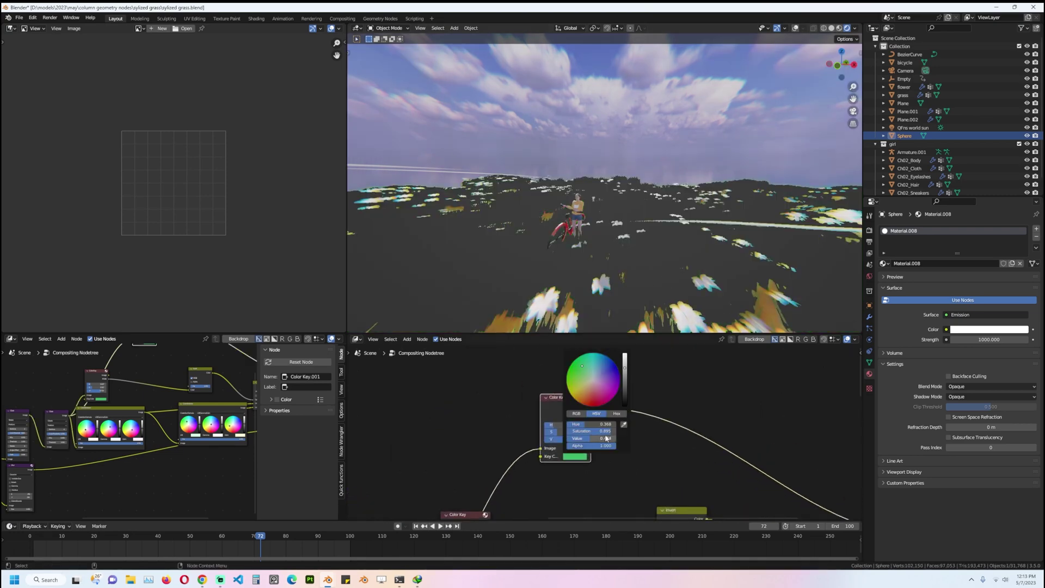
left_click(624, 424)
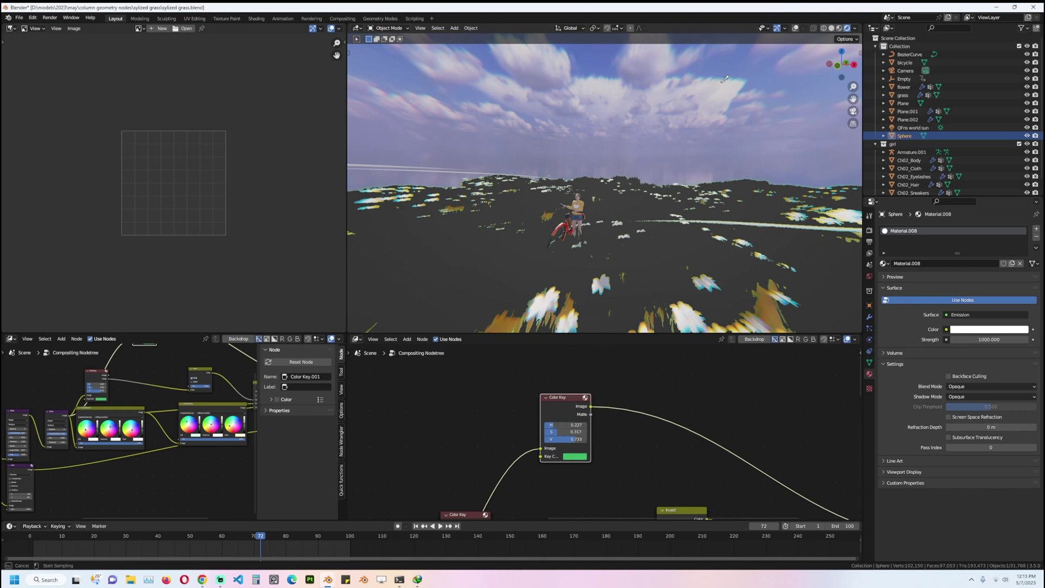
left_click(729, 64)
scroll(568, 435, "up", 2)
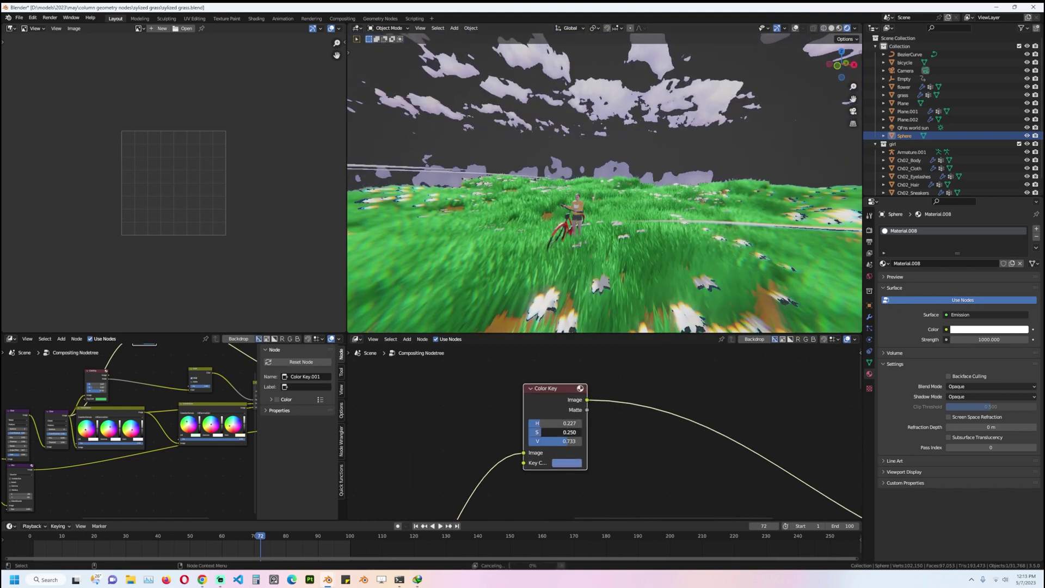
left_click_drag(543, 430, 507, 444)
Step: Add an Invert node beside the duplicated Color Key node
key("shift+a")
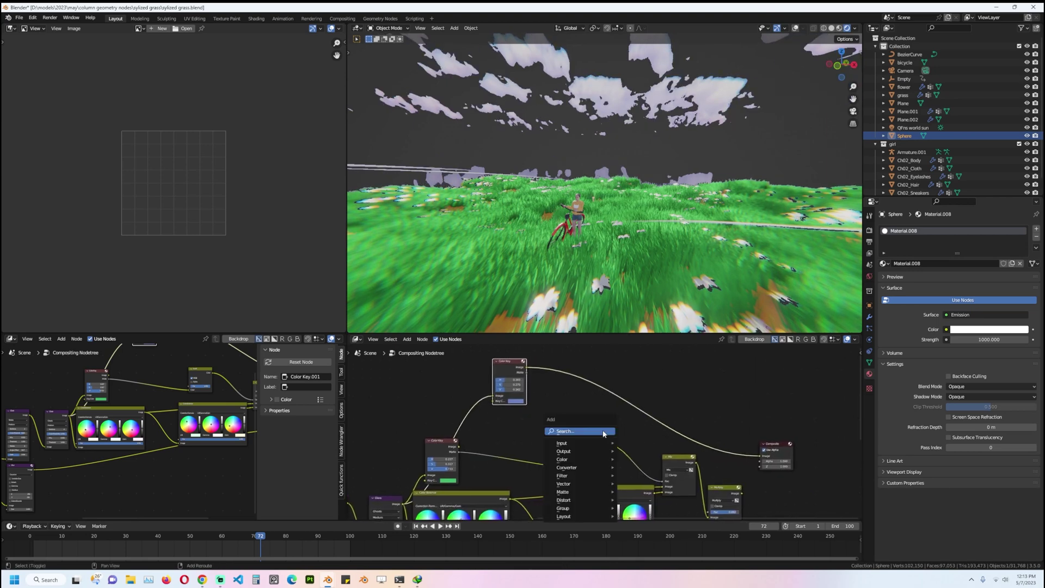
left_click(606, 432)
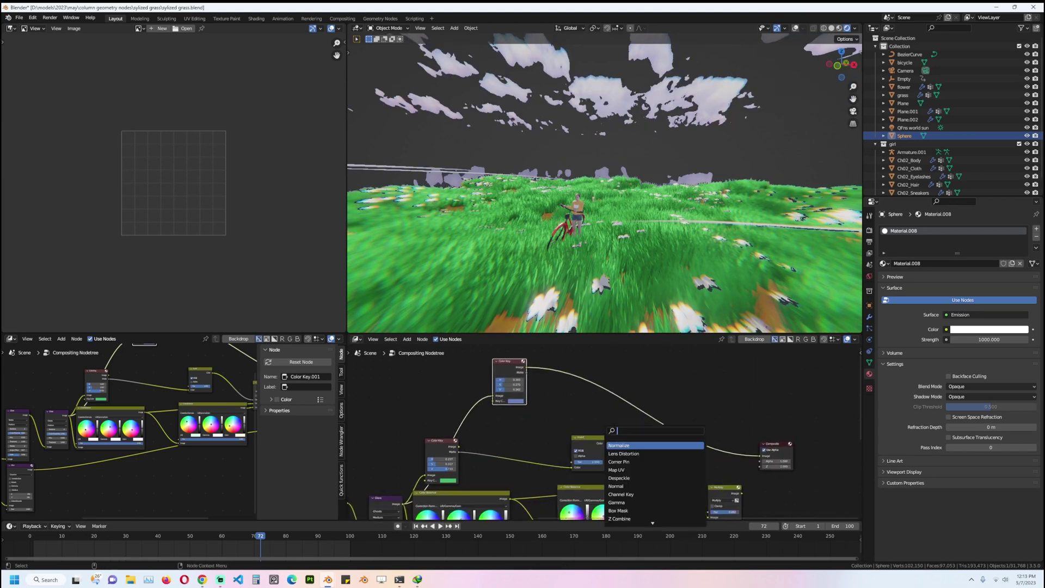
type("inve")
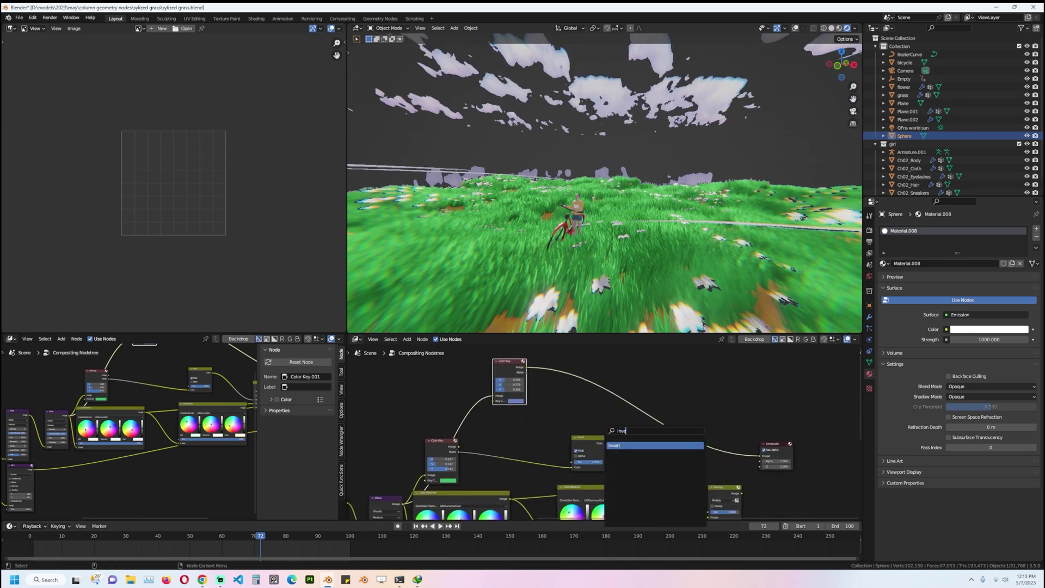
left_click(624, 448)
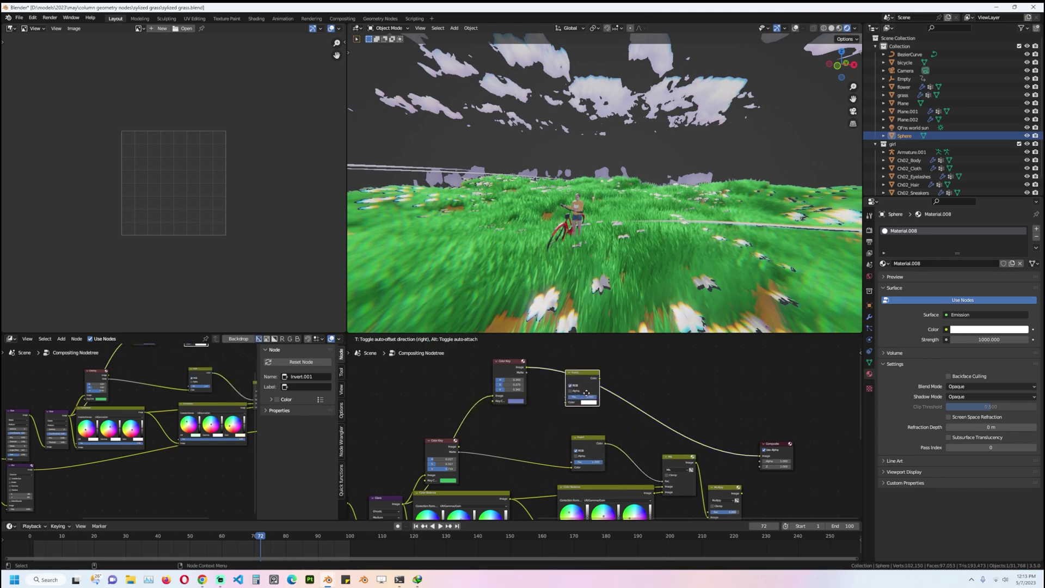
left_click(571, 406)
Step: Link the sky Color Key's Matte to the new Invert node's Fac, and the Invert's Color output to the Composite node
scroll(598, 395, "up", 3)
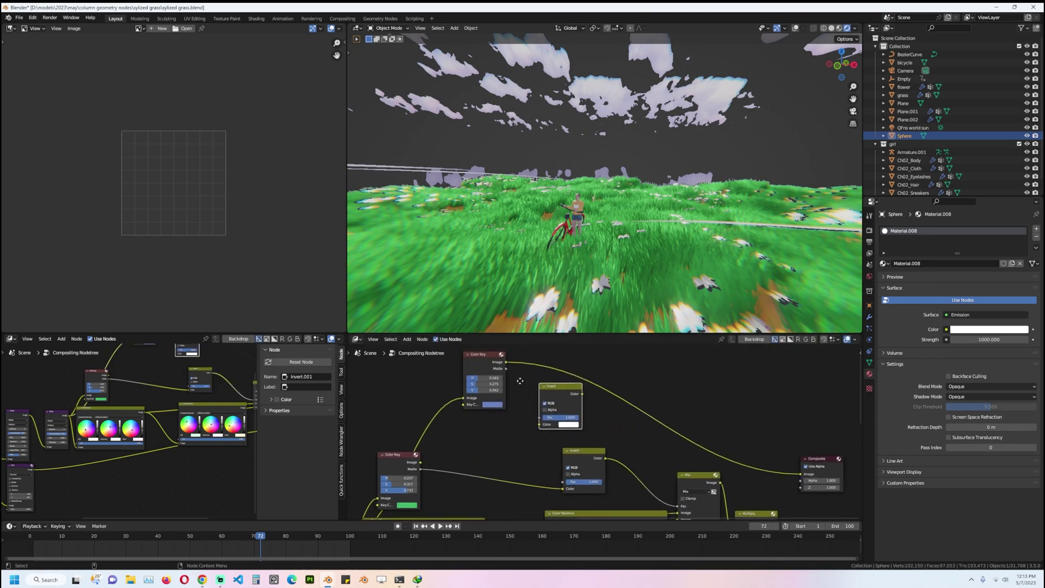
left_click_drag(489, 361, 528, 418)
middle_click_drag(569, 395, 543, 390)
left_click_drag(552, 389, 808, 483)
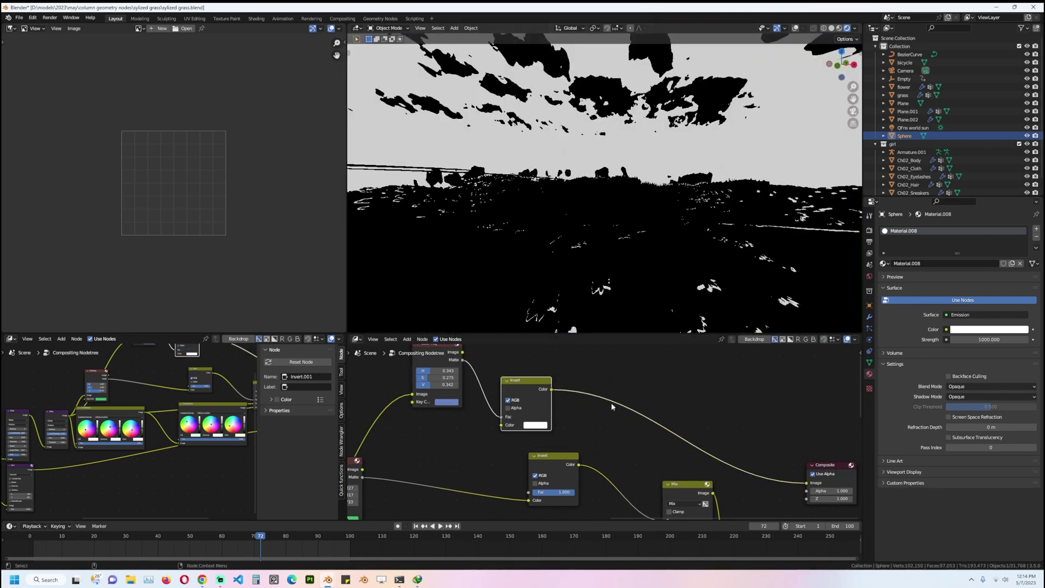
Step: Move the Composite and Multiply nodes farther along the tree to make room
scroll(684, 403, "down", 5)
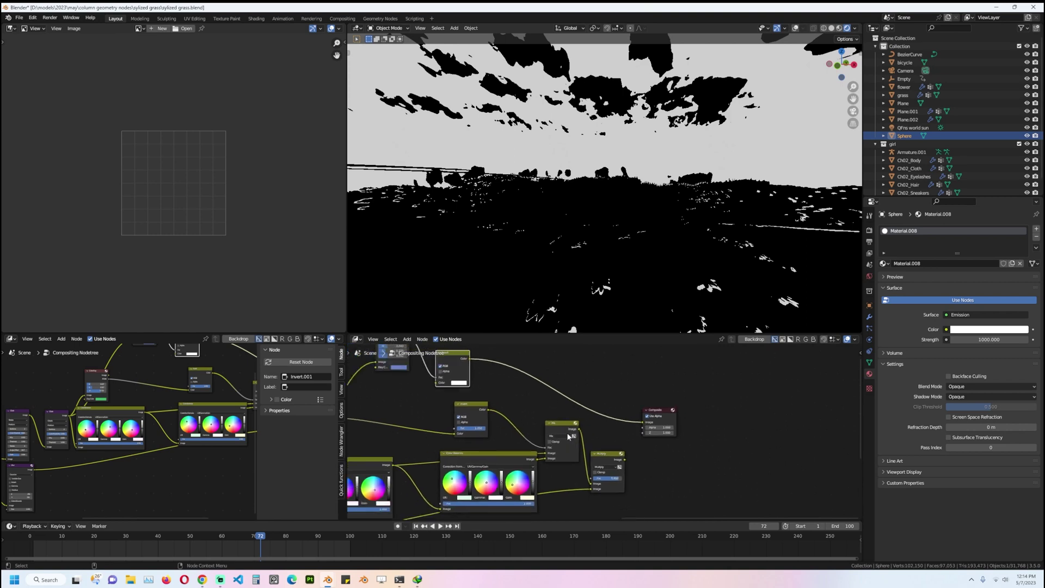
left_click(723, 403)
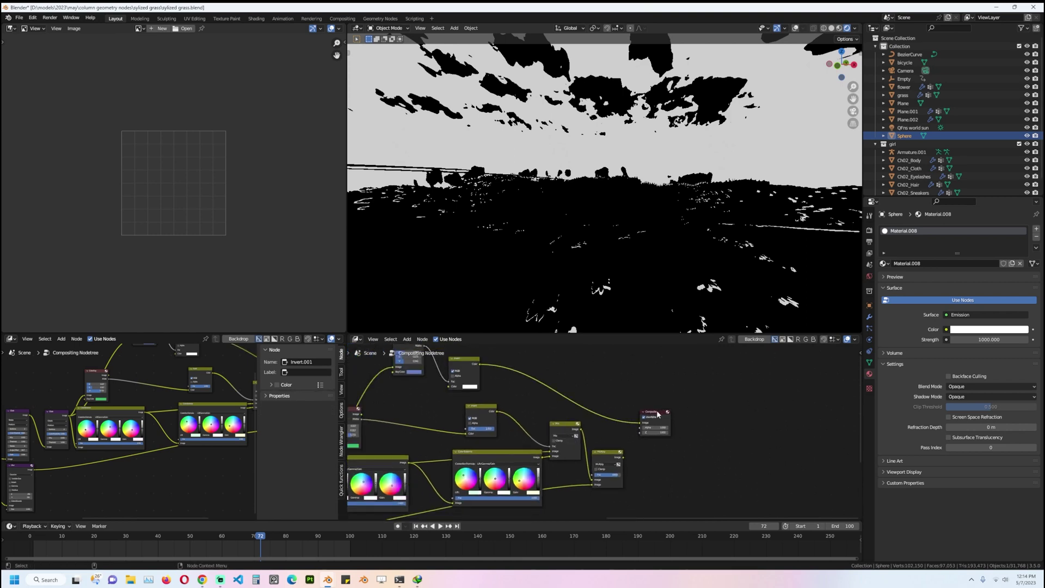
left_click_drag(657, 415, 765, 399)
left_click_drag(605, 453, 794, 453)
Step: Duplicate the Mix node and insert it between the new Invert node and the Composite node, with the inverted matte driving Fac
left_click(571, 429)
key("shift+d")
left_click(678, 378)
scroll(670, 394, "up", 3)
left_click_drag(669, 395, 675, 389)
scroll(689, 408, "up", 2)
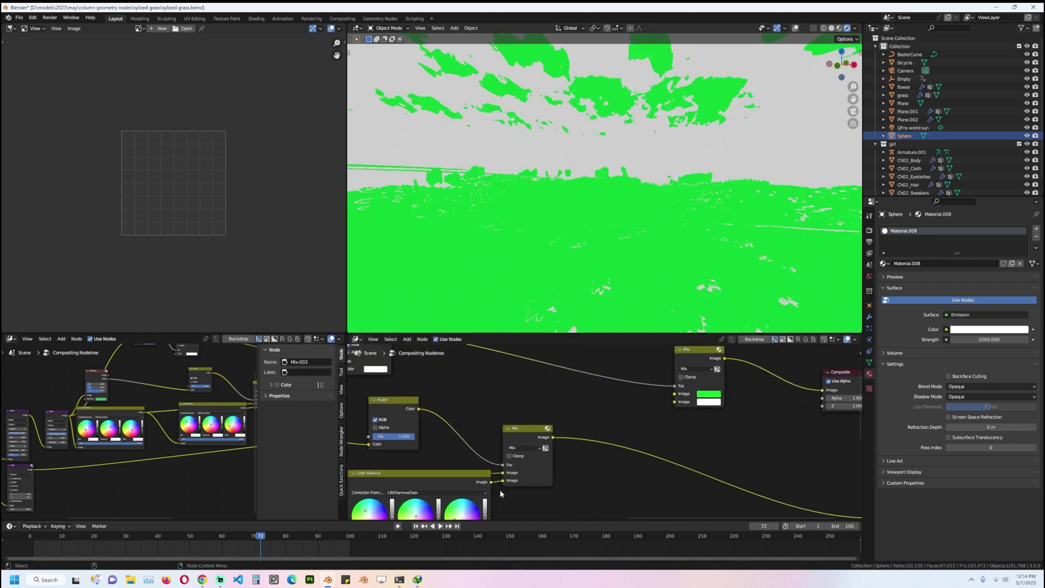
Step: Connect the first Mix's output to the duplicated Mix's first Image input and set its second color to blue, hue 0.635
left_click_drag(553, 437, 674, 393)
scroll(665, 403, "up", 1)
middle_click_drag(665, 403, 586, 425)
scroll(588, 425, "up", 1)
left_click(646, 420)
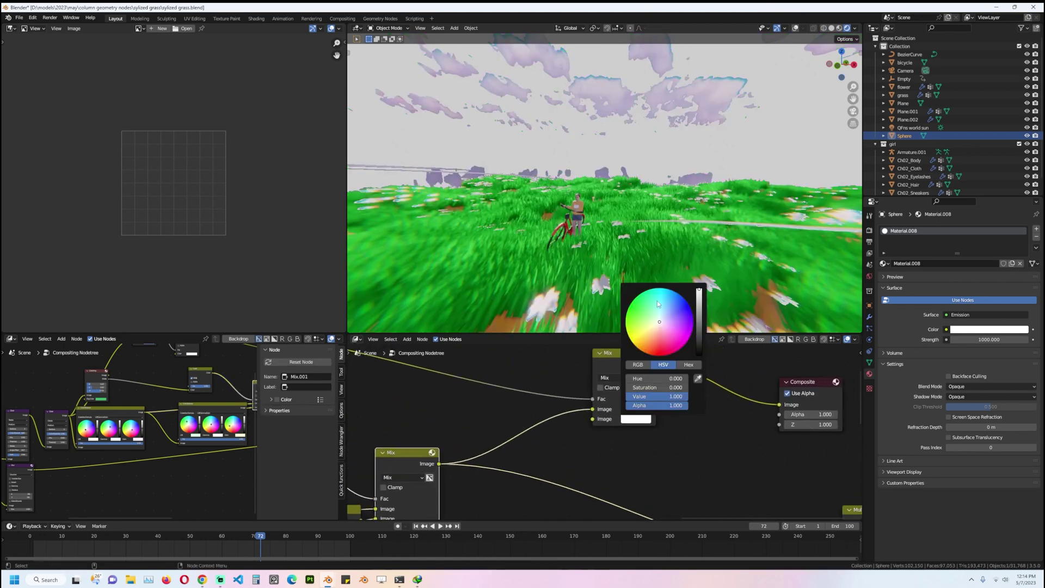
left_click(665, 306)
left_click_drag(665, 306, 672, 309)
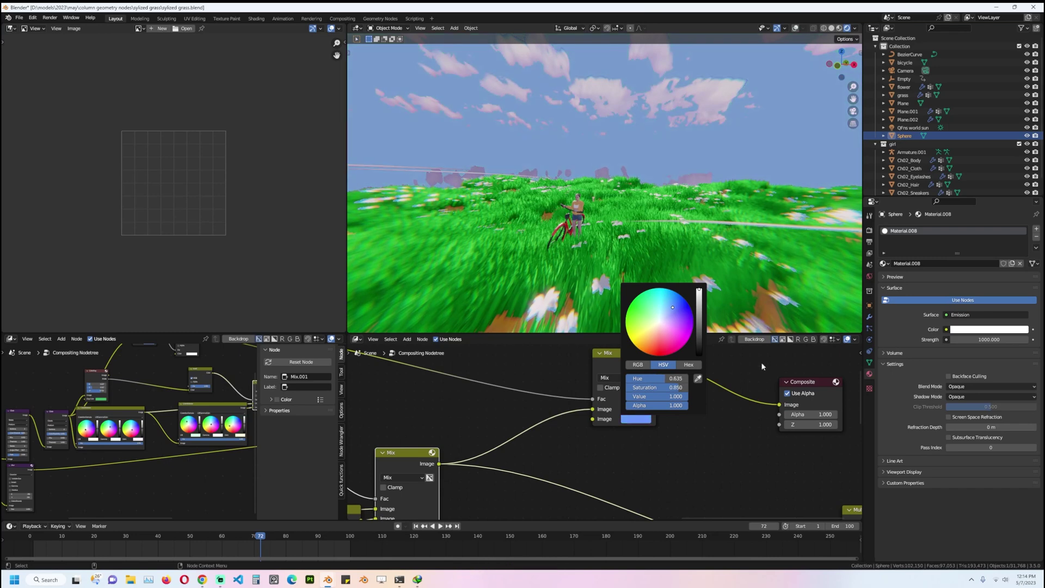
Step: Examine the tinted sky in the viewport together with the two Mix nodes and the second Color Balance node
scroll(763, 382, "down", 2)
middle_click_drag(653, 238, 602, 208)
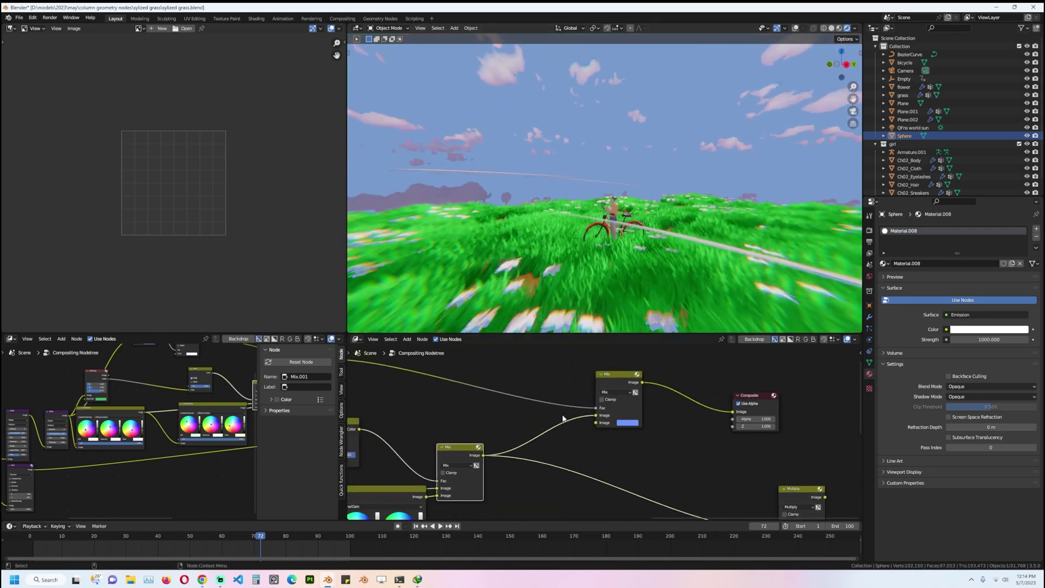
scroll(648, 433, "up", 1)
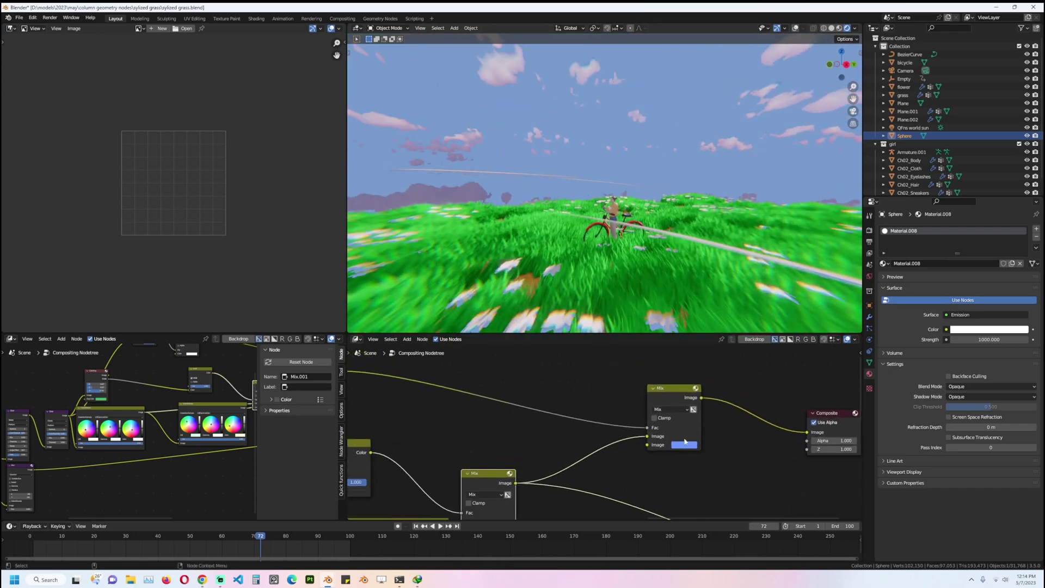
scroll(584, 422, "left", 2, "ctrl")
scroll(648, 449, "down", 1)
middle_click_drag(660, 456, 666, 433)
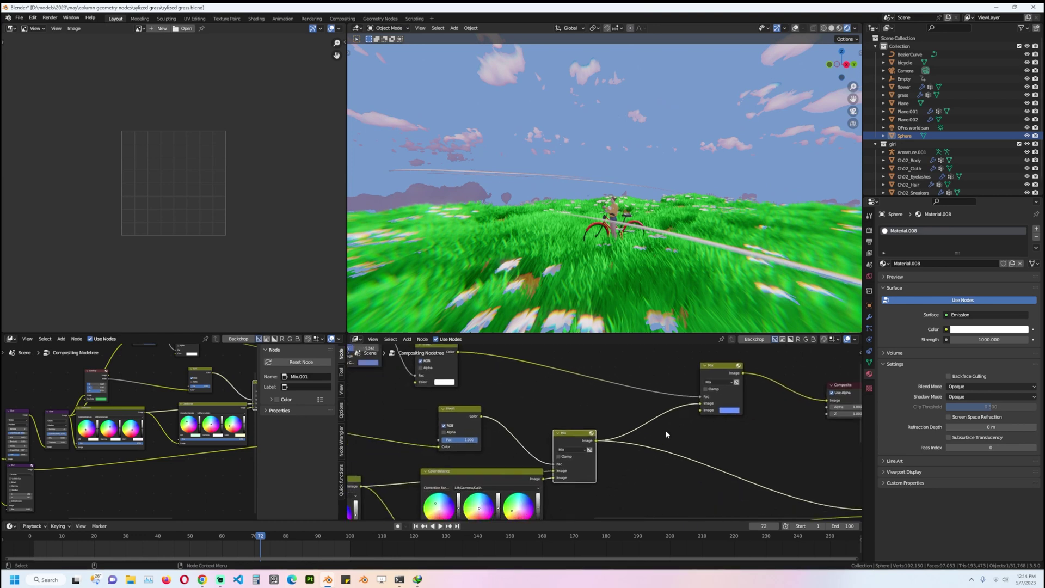
scroll(533, 472, "down", 2)
left_click(522, 460)
scroll(604, 424, "up", 1)
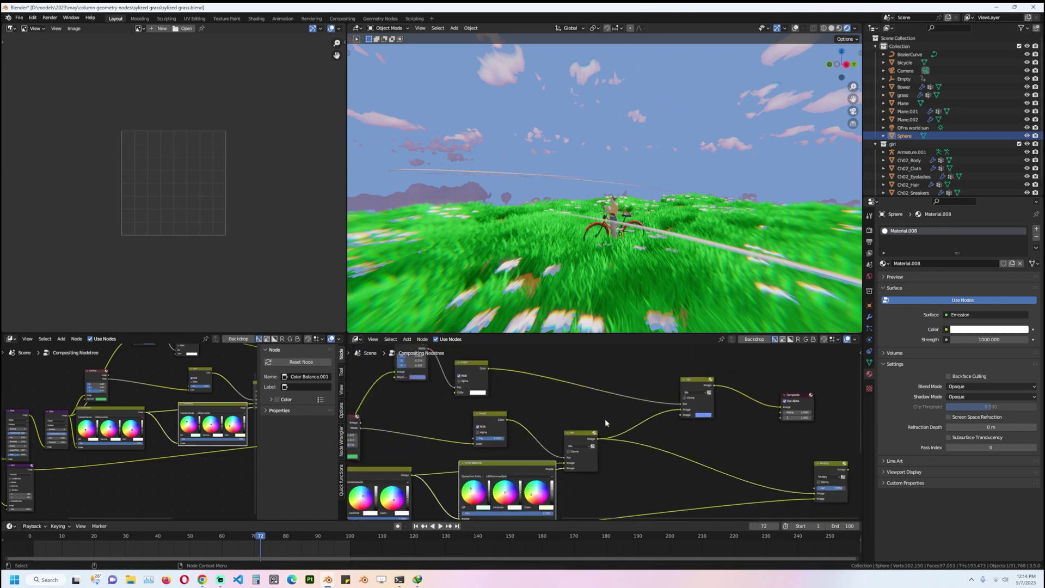
Step: Connect the first Mix node's output to the duplicated Mix's second Image input as well, and reposition the duplicated Mix
scroll(601, 433, "up", 2)
left_click_drag(599, 444, 716, 406)
middle_click_drag(669, 293, 613, 411)
left_click_drag(616, 387, 691, 387)
middle_click_drag(500, 463, 549, 406)
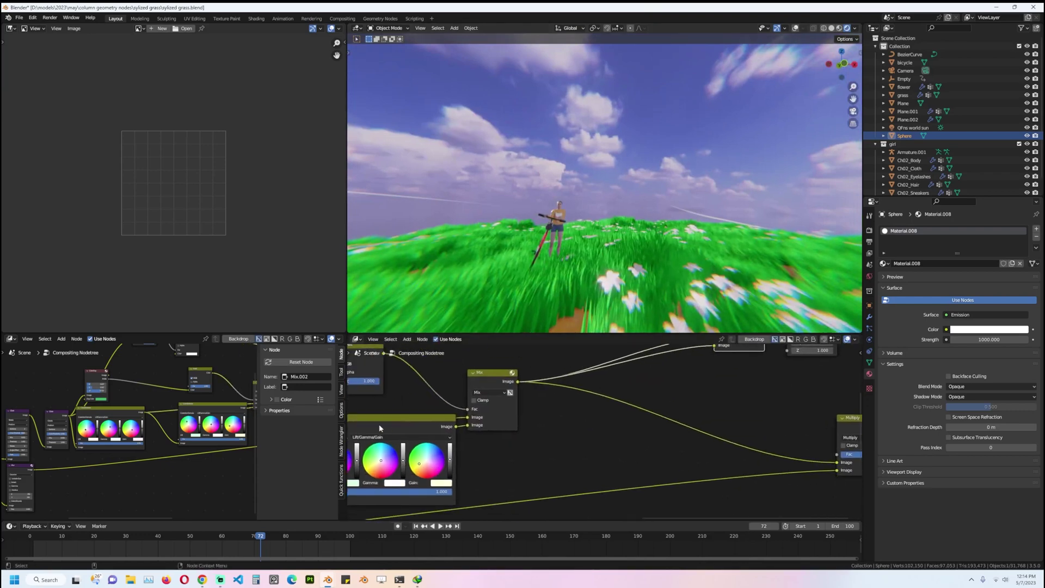
Step: Insert a new Color Balance node on the link into the duplicated Mix's second Image input
left_click(380, 423)
middle_click_drag(645, 408, 615, 434)
key("shift+a")
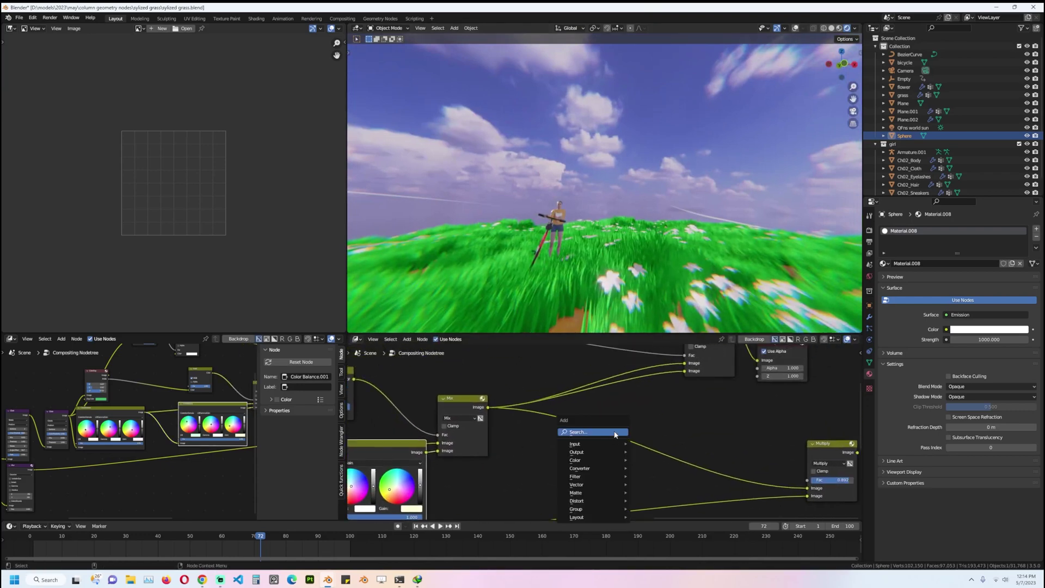
left_click(615, 434)
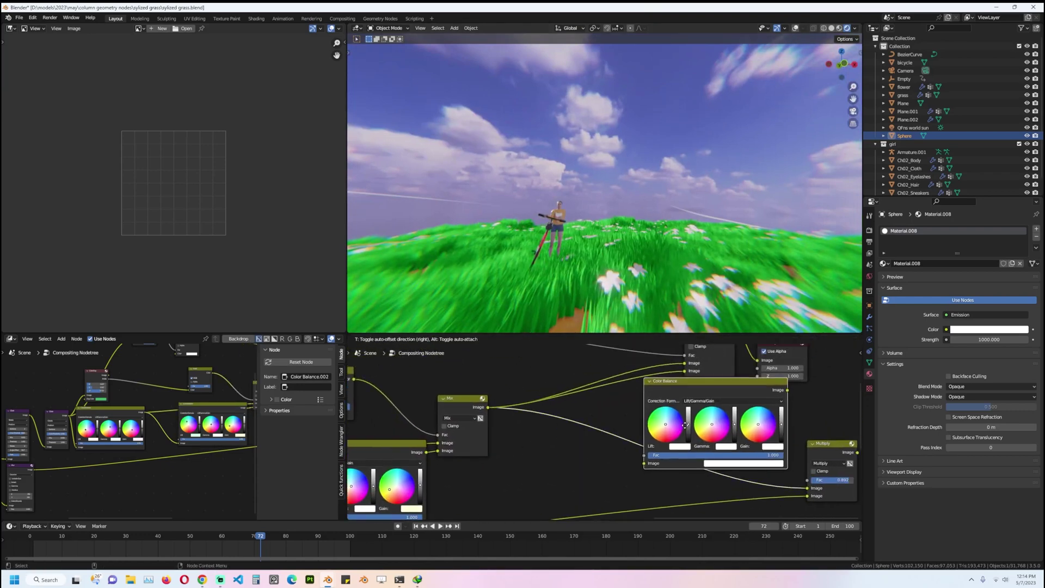
left_click(680, 427)
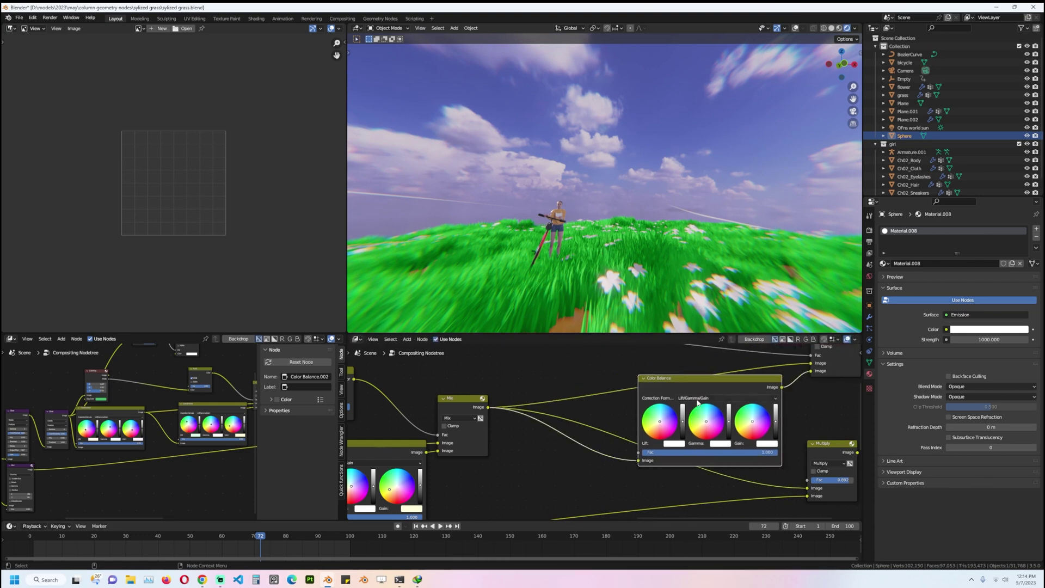
Step: Tint the new Color Balance node's Lift light violet and Gamma light cyan, checking the sky from several angles
left_click_drag(697, 402, 681, 431)
left_click(679, 435)
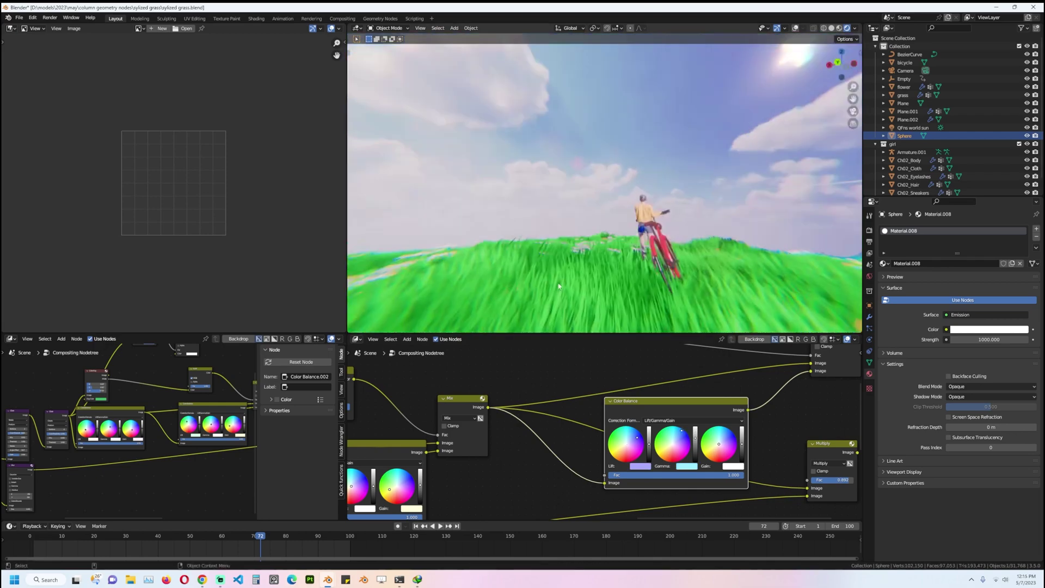
middle_click_drag(591, 209, 559, 162)
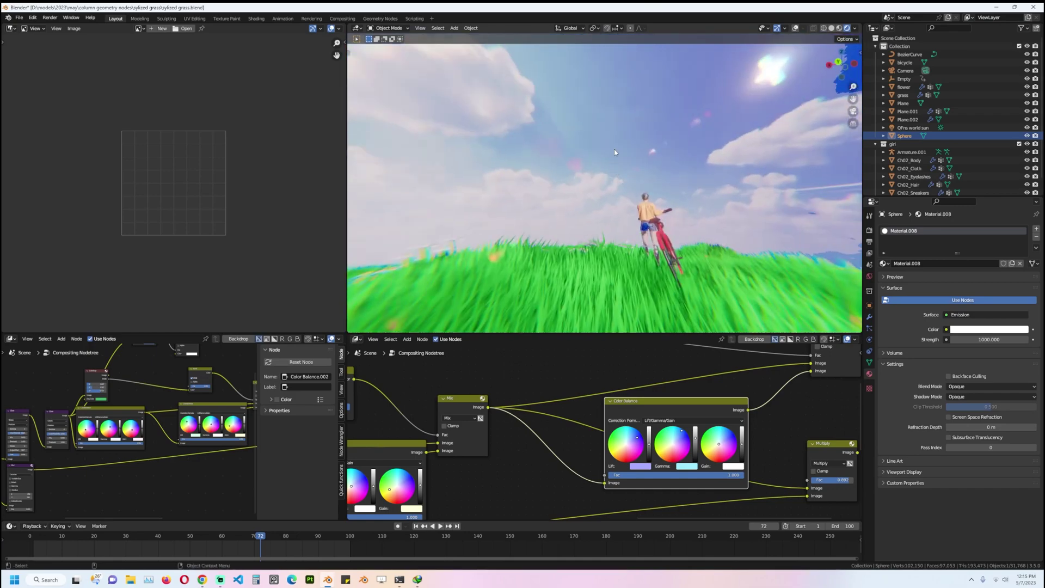
middle_click_drag(686, 159, 766, 149)
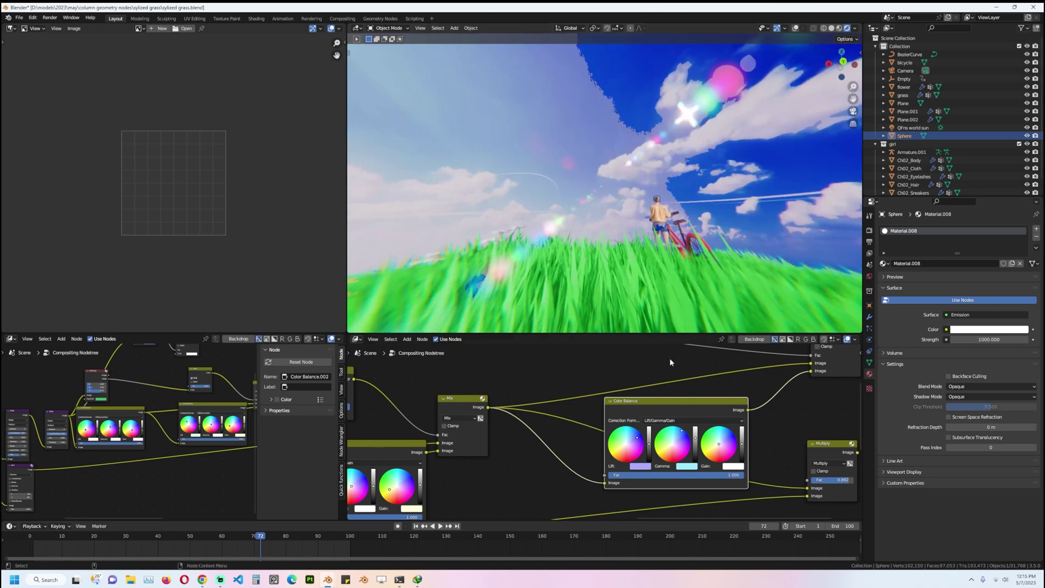
Step: Insert a Blur node between the sky Invert node and the duplicated Mix's Fac input
scroll(635, 438, "down", 5)
middle_click_drag(633, 371, 656, 396)
scroll(597, 388, "up", 1)
key("shift+a")
left_click(534, 373)
type("blu")
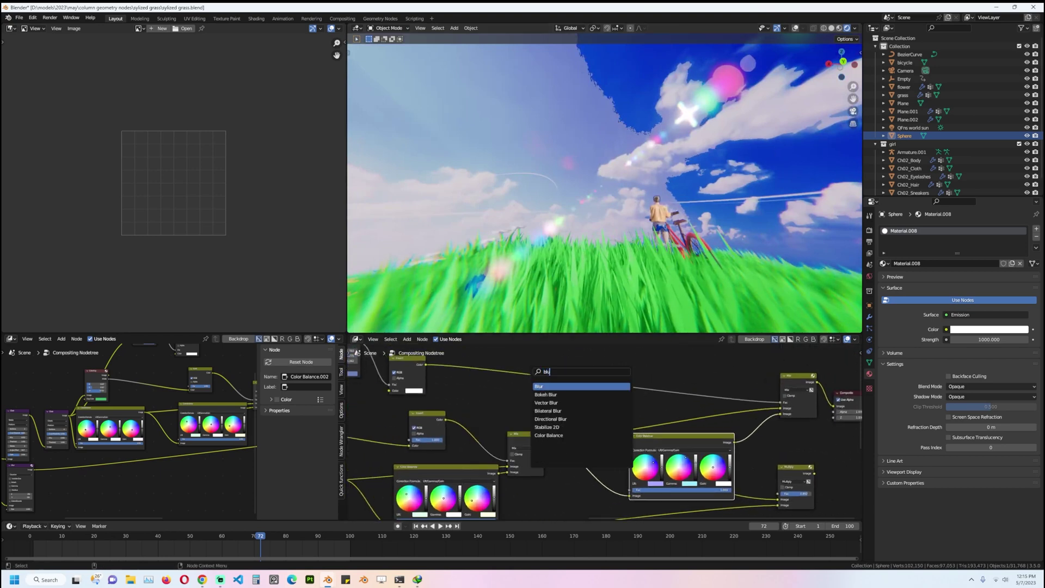
left_click(564, 387)
left_click(575, 401)
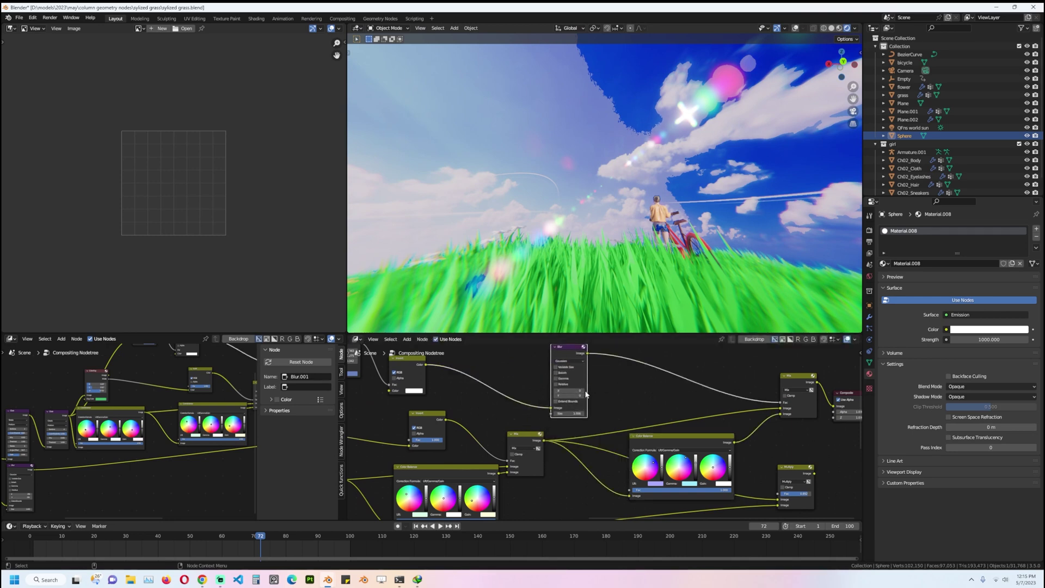
Step: Set the new Blur node's X and Y size to 72
scroll(584, 385, "up", 1)
middle_click_drag(579, 373, 584, 390)
mouse_move(573, 409)
left_mouse_down()
mouse_move(612, 415)
mouse_move(565, 412)
left_mouse_up()
scroll(559, 385, "up", 1)
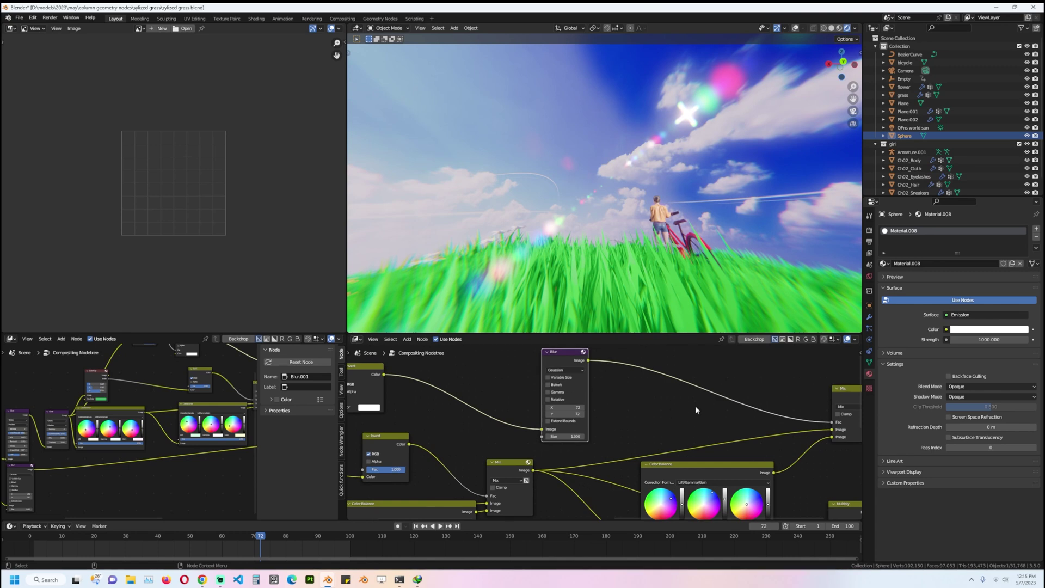
Step: Set the sky Color Key node's V tolerance to 0.608 and check the sky mask from another angle
middle_click_drag(446, 429, 566, 449)
left_click_drag(532, 416, 551, 416)
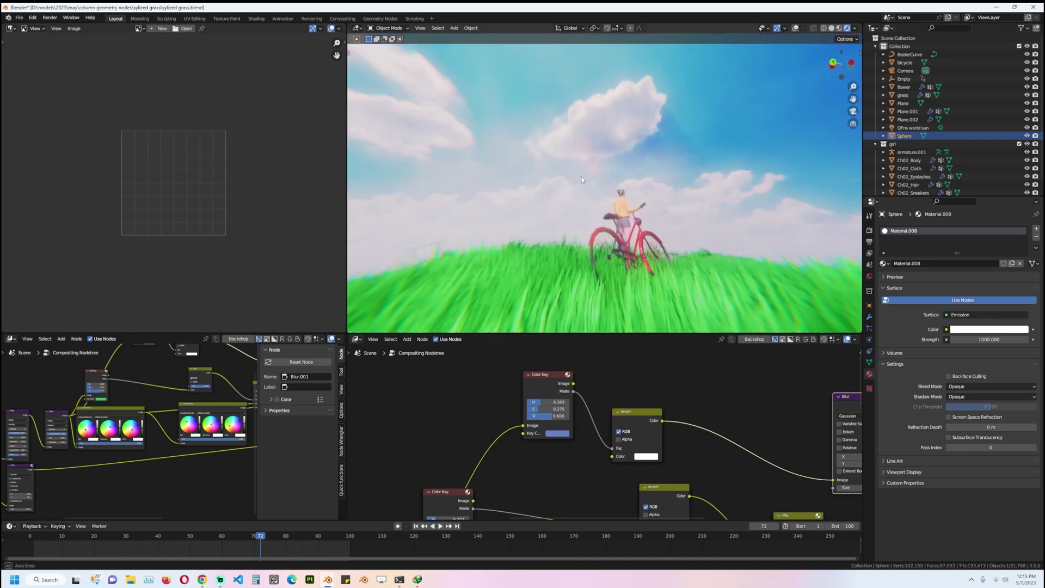
middle_click_drag(524, 192, 472, 207)
Step: Soften the sky Color Balance tints to near-white Gamma, very pale blue Gain and very pale violet Lift
scroll(748, 464, "down", 5)
middle_click_drag(751, 462, 639, 446)
scroll(639, 444, "up", 3)
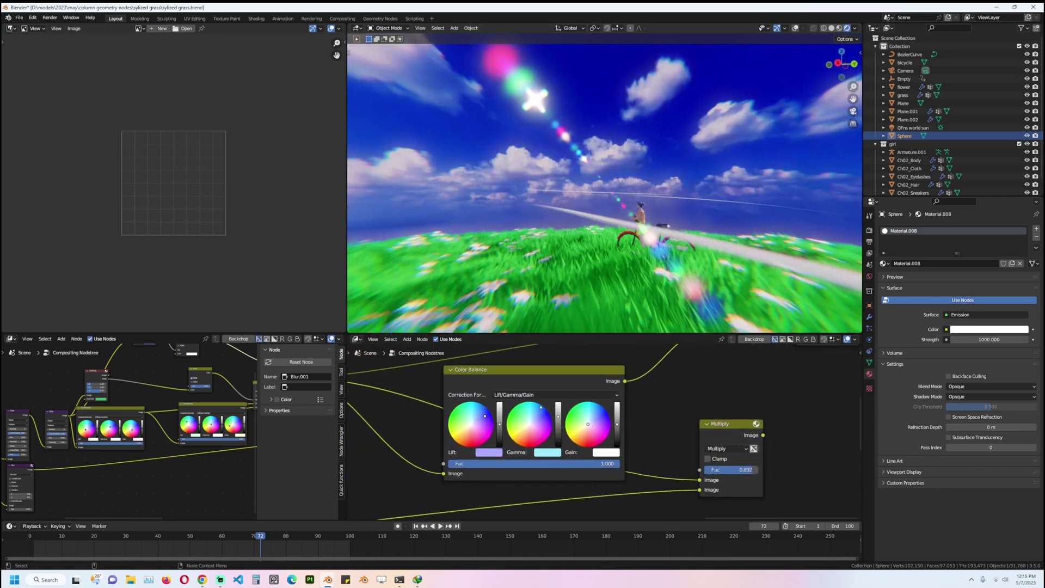
left_click(533, 421)
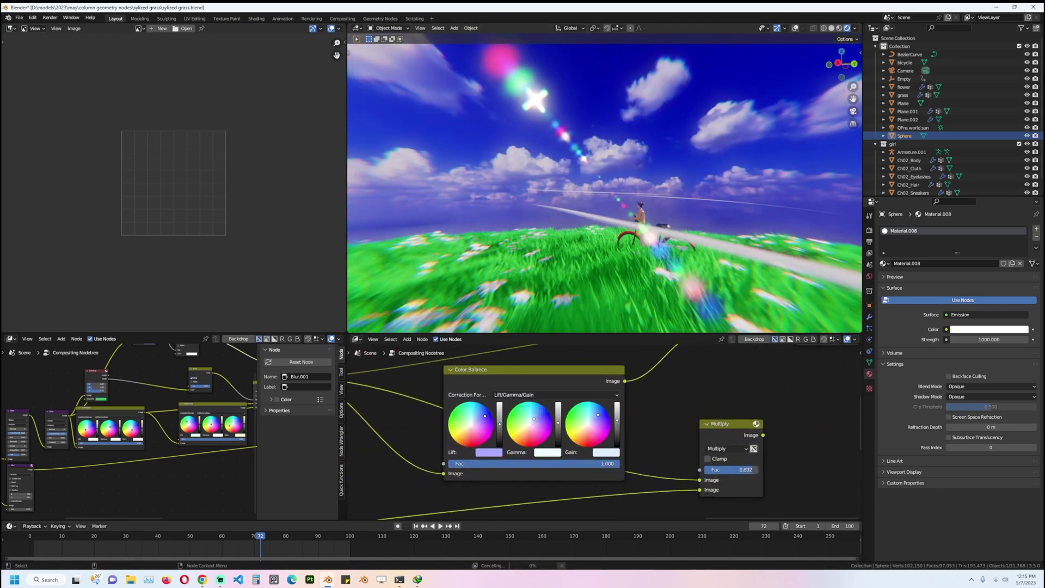
left_click(476, 424)
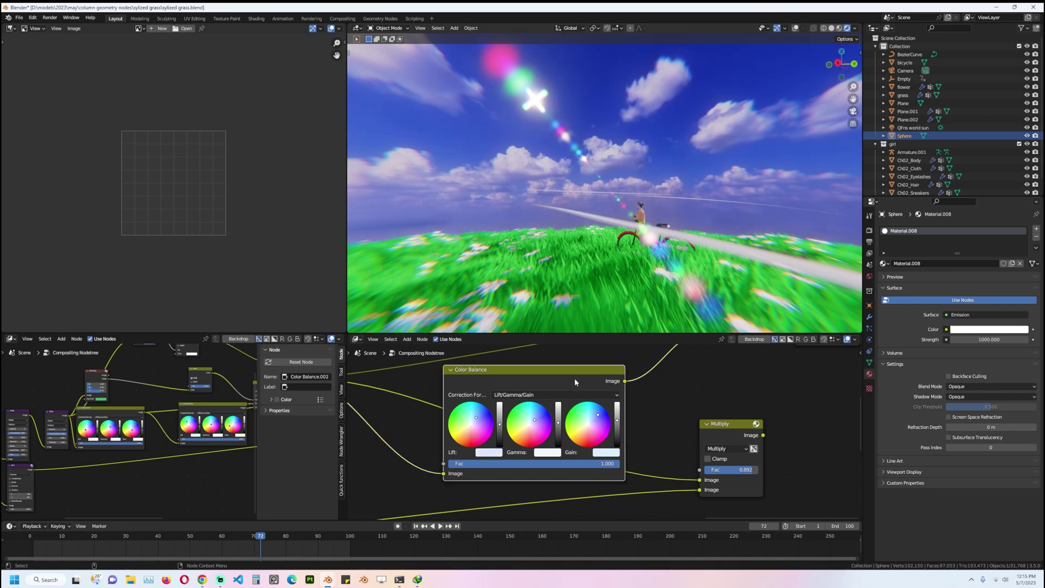
Step: Compare the sky with the Color Balance node muted and unmuted
key("m")
key("m")
key("m")
key("m")
Step: Review the playing grass animation from several angles, stop playback, and save the file
middle_click_drag(742, 213, 475, 211)
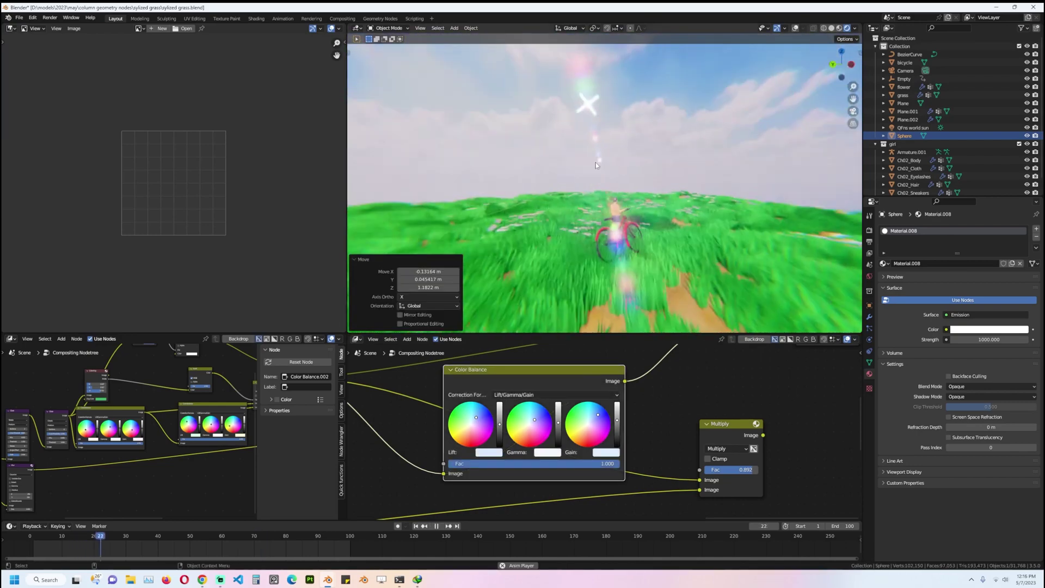
left_click(596, 163)
middle_click_drag(605, 166, 670, 168)
scroll(671, 168, "up", 2)
key("space")
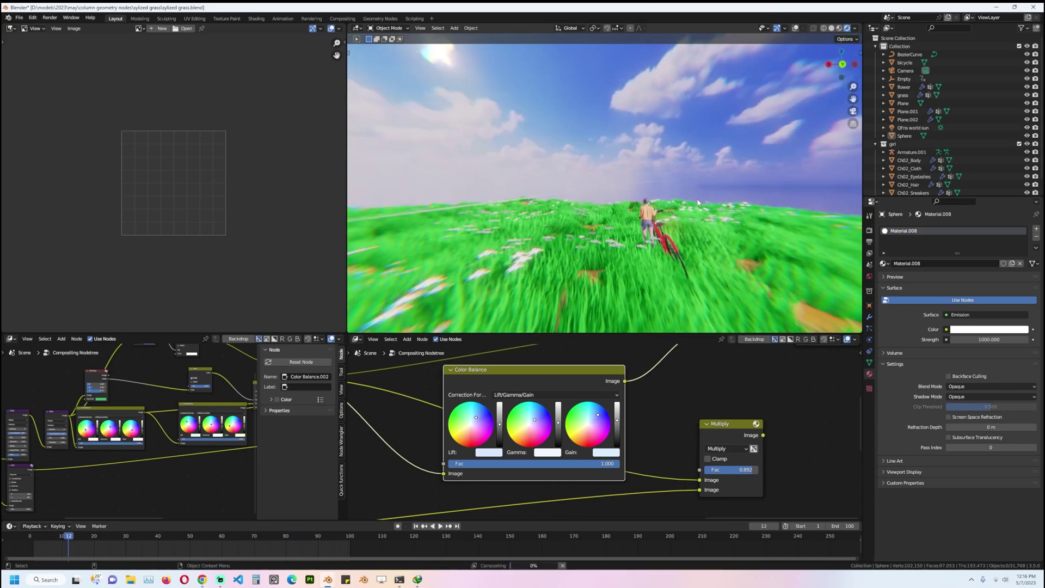
key("ctrl+s")
middle_click_drag(577, 212, 614, 214)
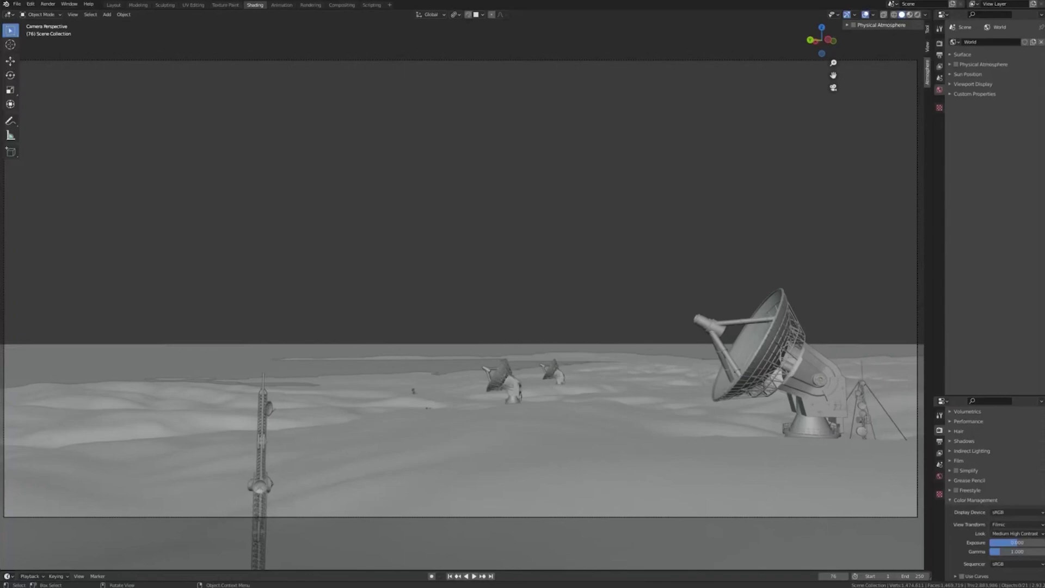
Step: Enable Physical Atmosphere in the rendered radio-dish scene and apply the hazy evening preset
left_click(918, 15)
left_click(853, 25)
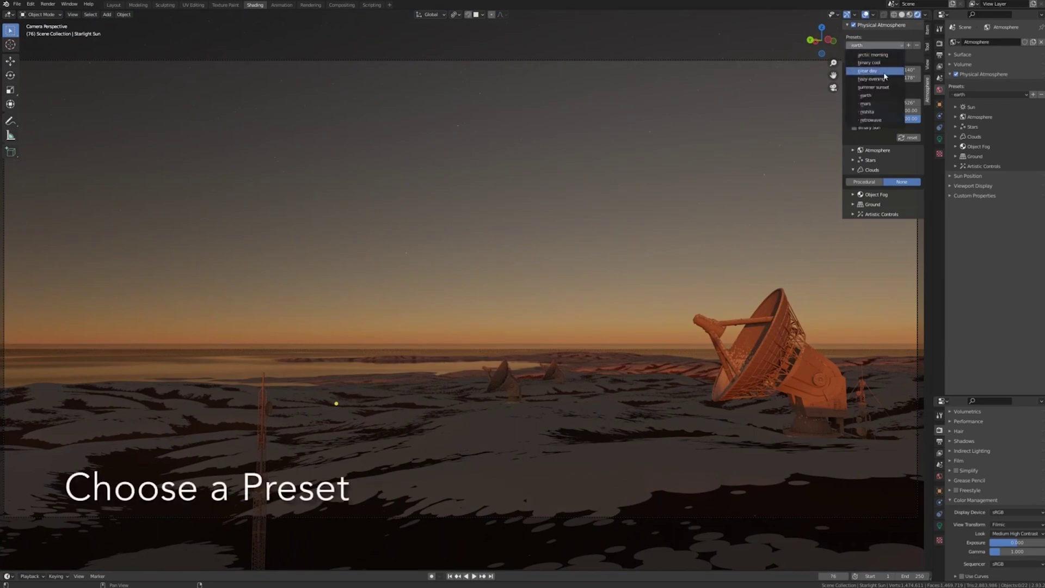
left_click(875, 63)
left_click(871, 79)
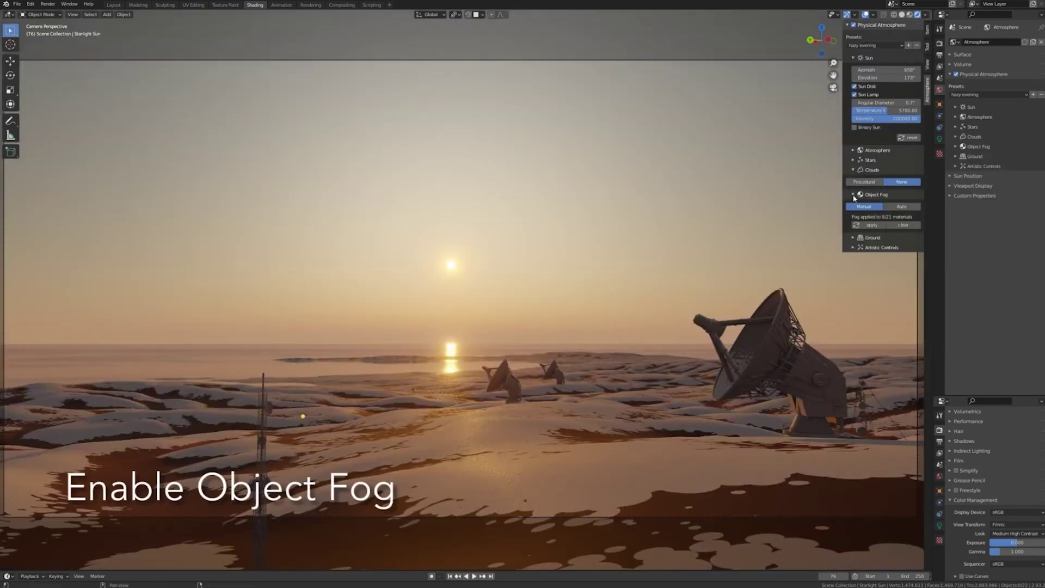
Step: Apply manual Object Fog to the scene materials and inspect the foggy landscape
left_click(873, 225)
middle_click_drag(729, 338, 615, 340)
scroll(599, 390, "down", 8)
Step: Apply the summer sunset preset and adjust the sun's Elevation to raise it above the horizon
left_click(873, 87)
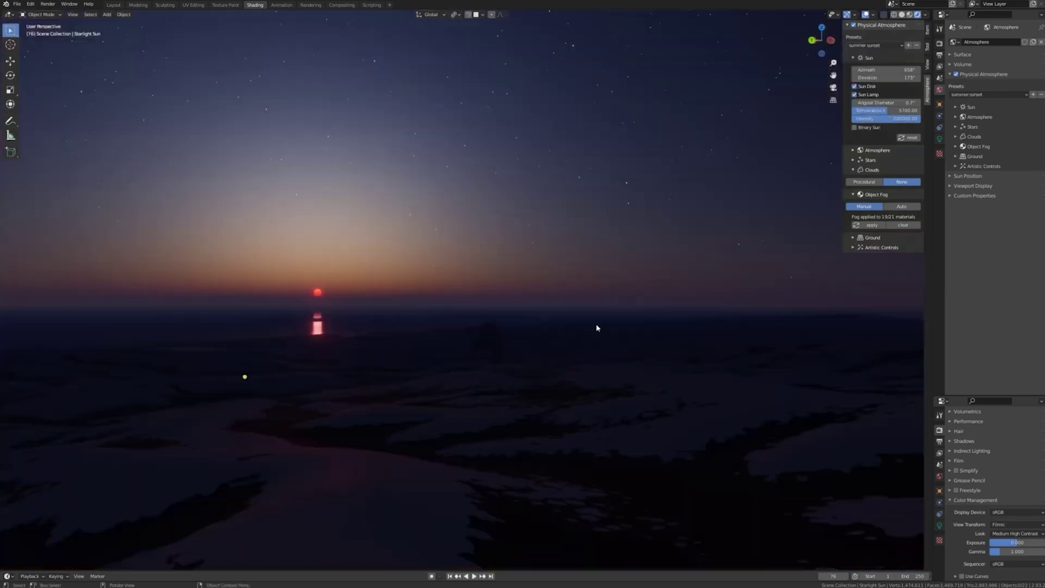
left_click(848, 25)
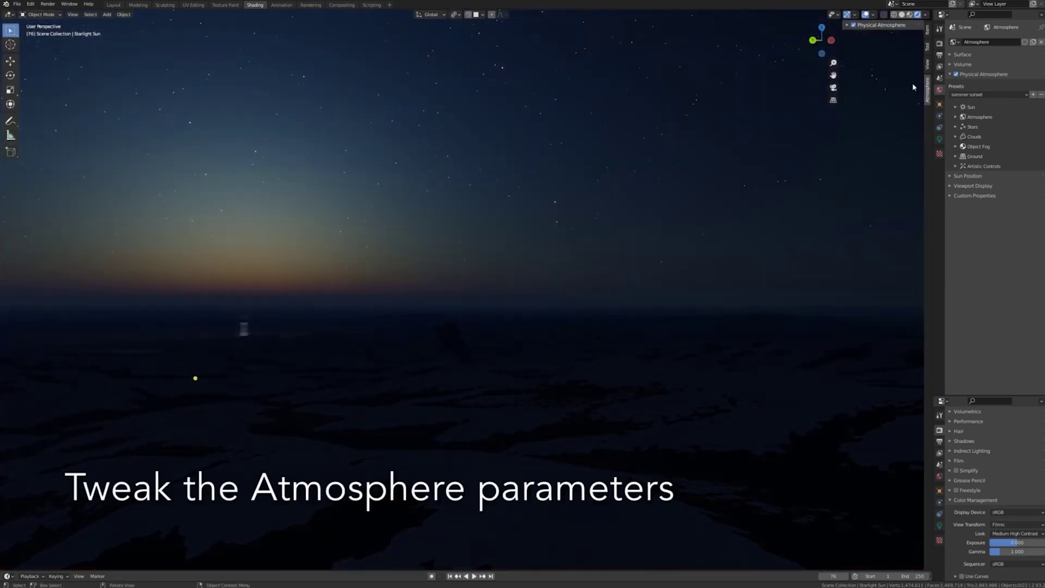
left_click(1002, 79)
left_click(969, 107)
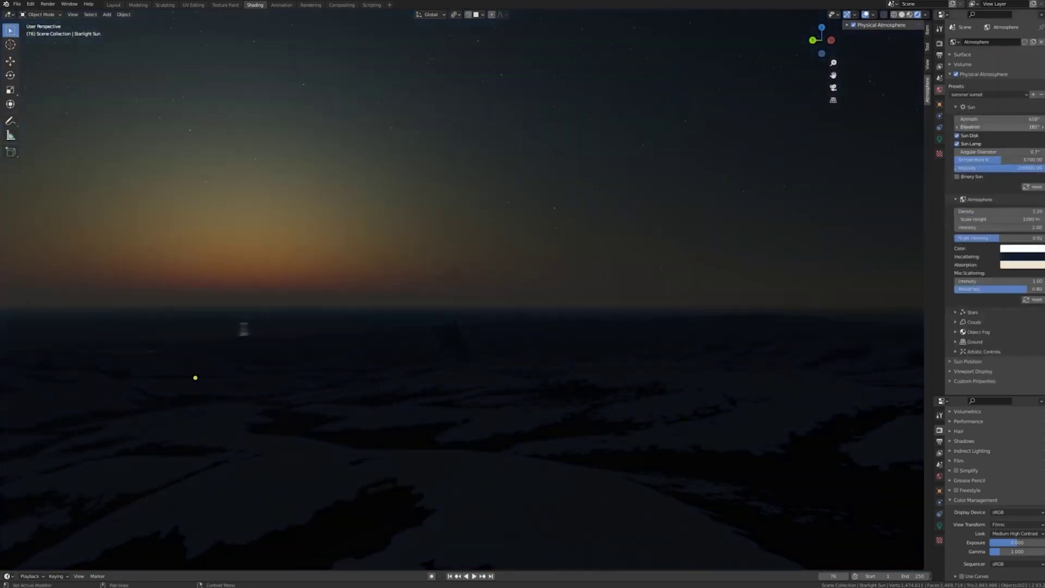
left_click_drag(985, 127, 1023, 127)
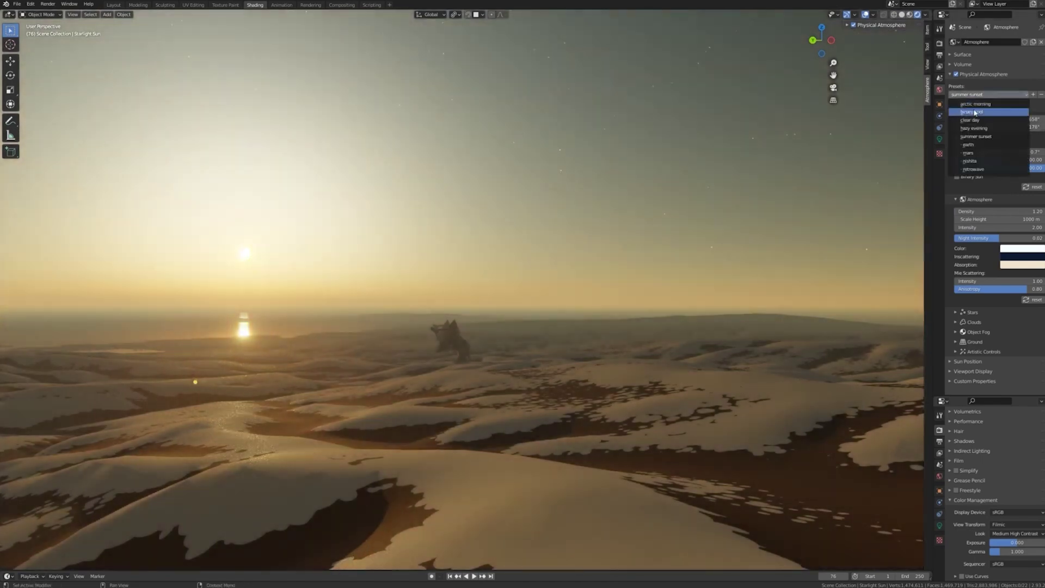
Step: Apply the binary cool atmosphere preset and set the color management Exposure to 1.6
left_click(974, 112)
left_click(1023, 542)
type("1.6")
key("Return")
middle_click_drag(629, 351, 664, 354)
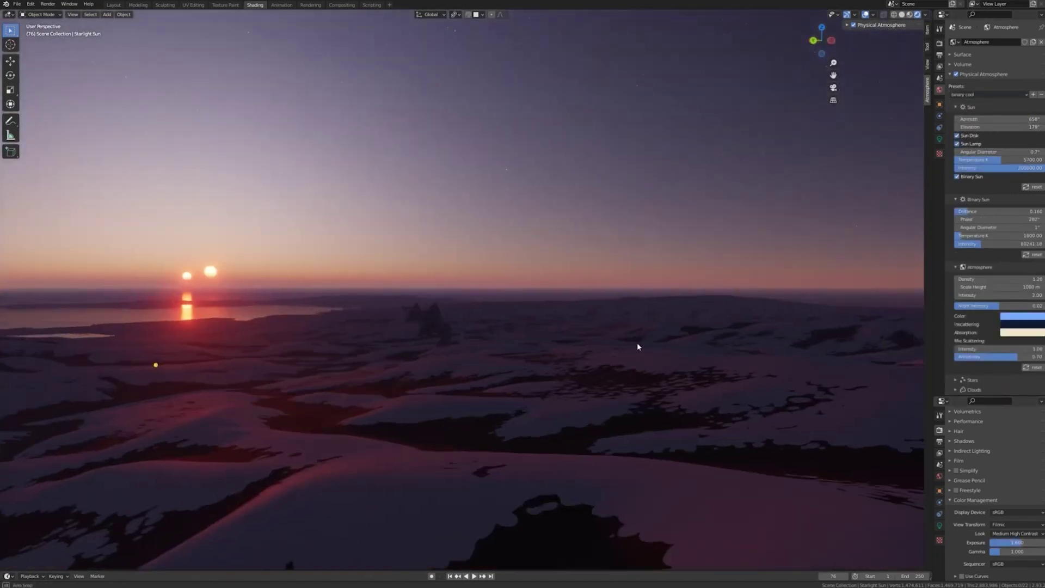
Step: Lower the sun to 180° Elevation, raise it back above the horizon, and shift its Azimuth across the sky
left_click_drag(999, 127, 1010, 127)
middle_click_drag(419, 326, 526, 311)
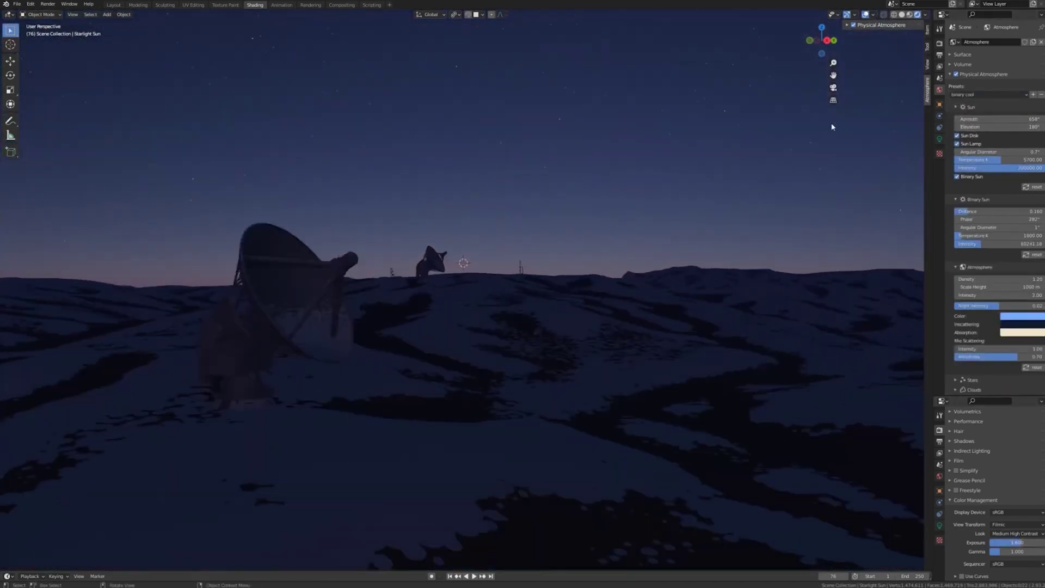
left_click_drag(990, 127, 1015, 126)
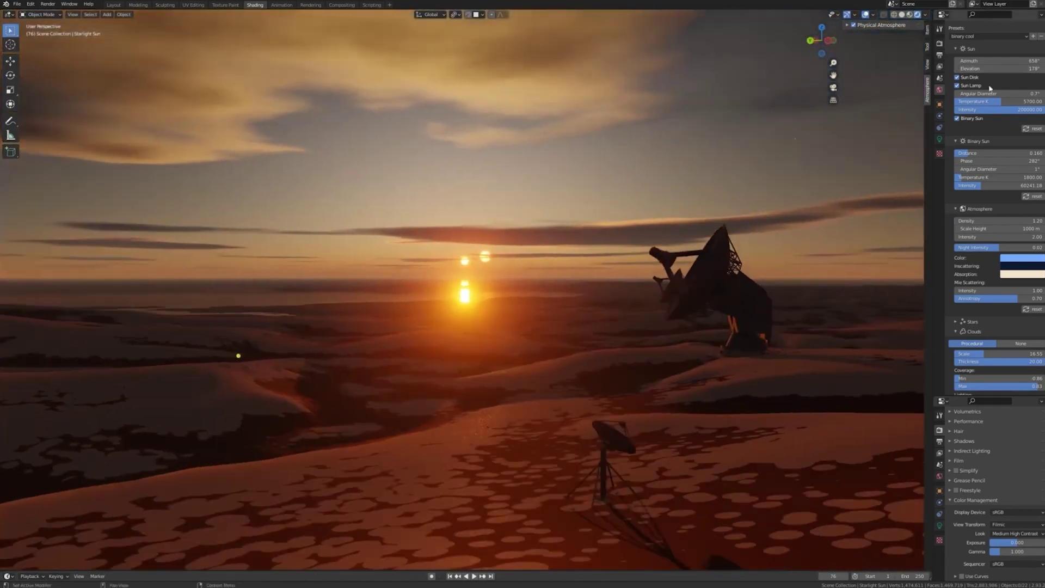
left_click_drag(991, 61, 958, 61)
Step: Set the procedural clouds' Scale to about 38.2, Self Shadowing to 3.21 and Directional Power to 5.89
scroll(979, 239, "down", 9)
scroll(973, 288, "down", 1)
left_click_drag(989, 189, 1025, 192)
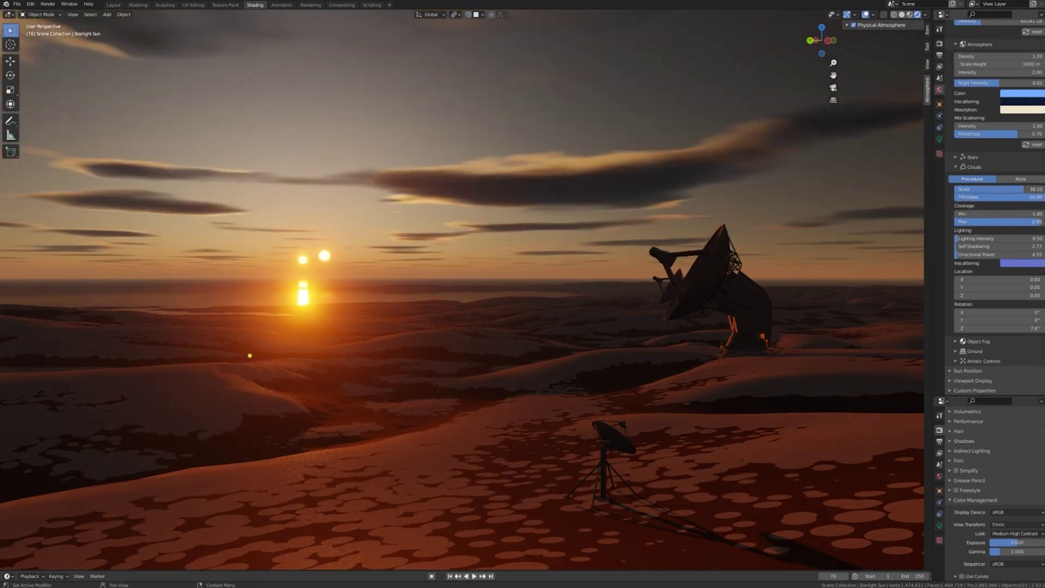
mouse_move(966, 247)
left_mouse_down()
mouse_move(979, 247)
mouse_move(967, 247)
mouse_move(973, 254)
left_mouse_up()
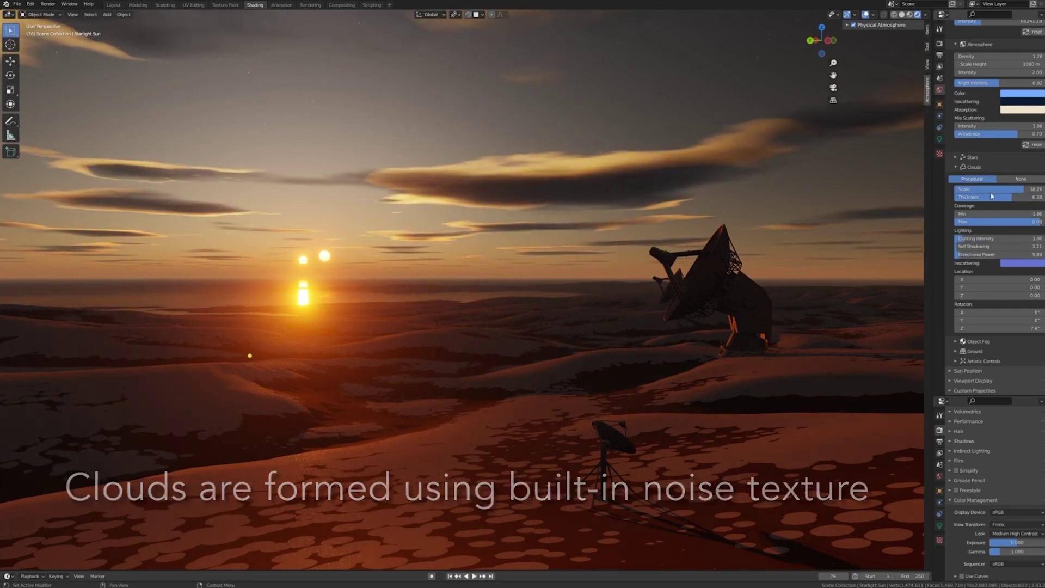